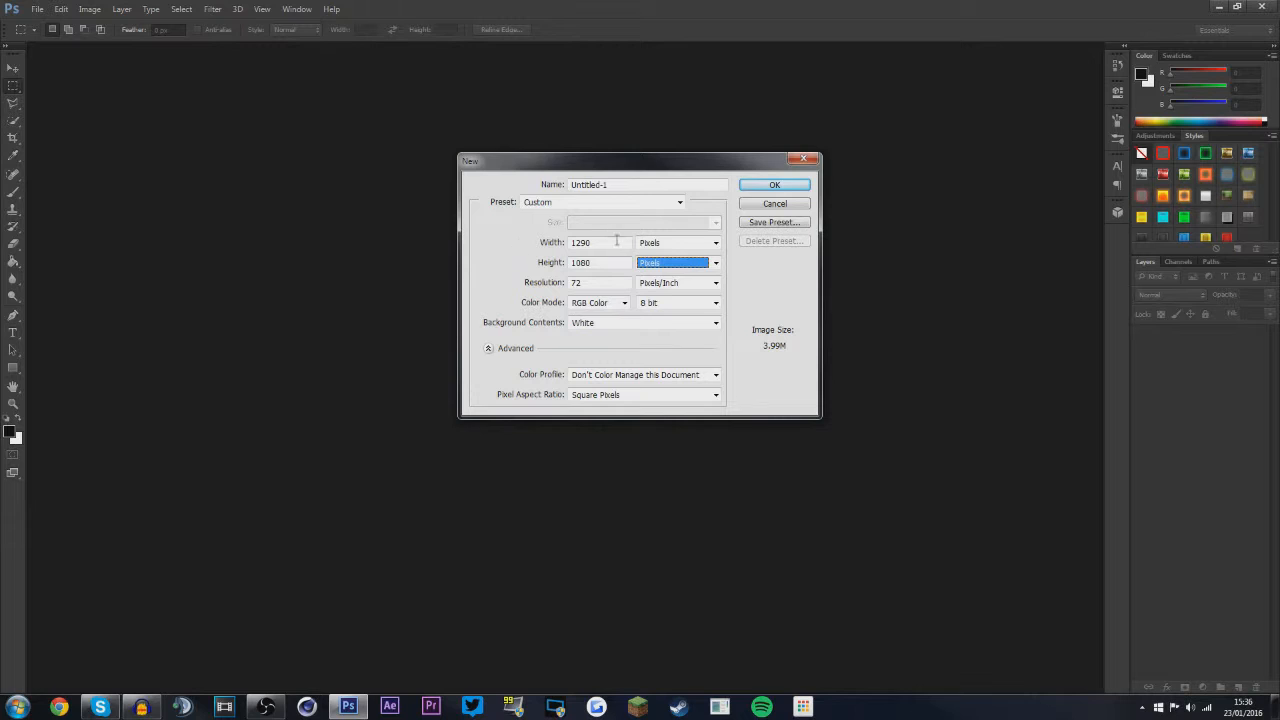
# Create a blank document 1280 pixels wide and 720 pixels high
pyautogui.write('80')
pyautogui.press('Tab')
pyautogui.write('720')
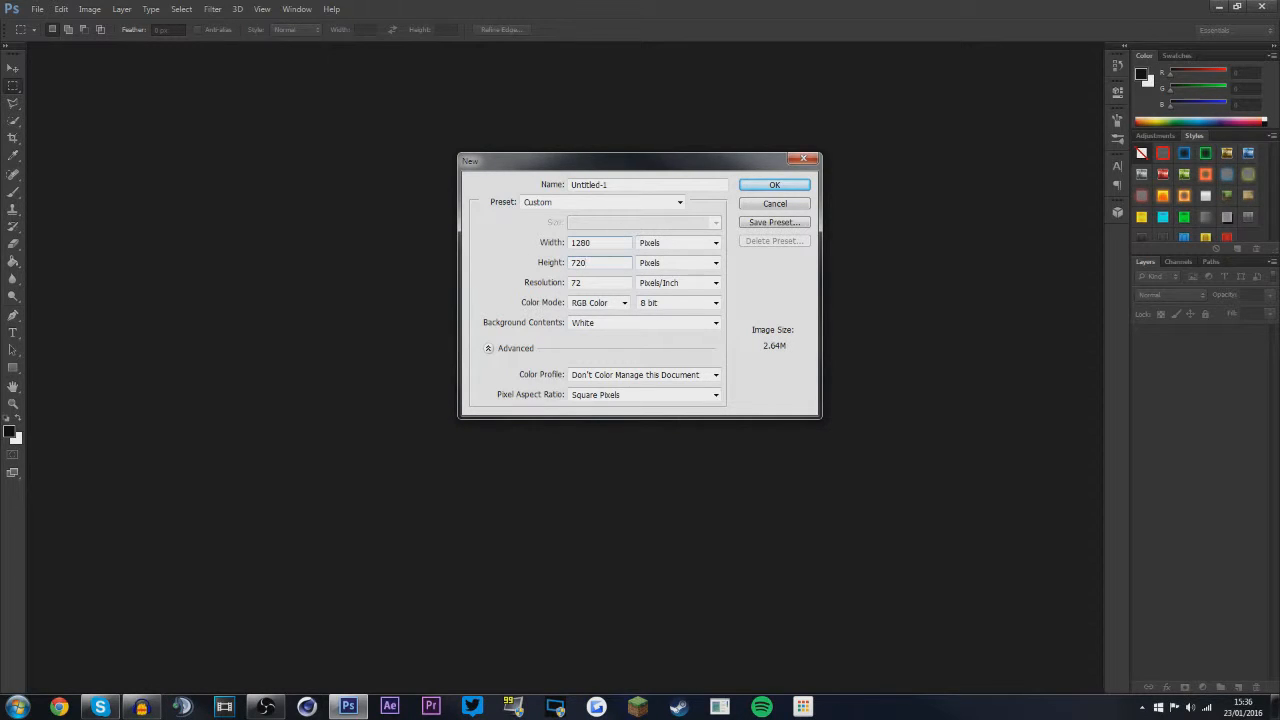
pyautogui.moveTo(541, 248); pyautogui.dragTo(552, 262)
pyautogui.doubleClick(597, 242)
pyautogui.write('18')
pyautogui.press('BackSpace')
pyautogui.write('278')
pyautogui.press('BackSpace')
pyautogui.write('0')
pyautogui.click(774, 184)
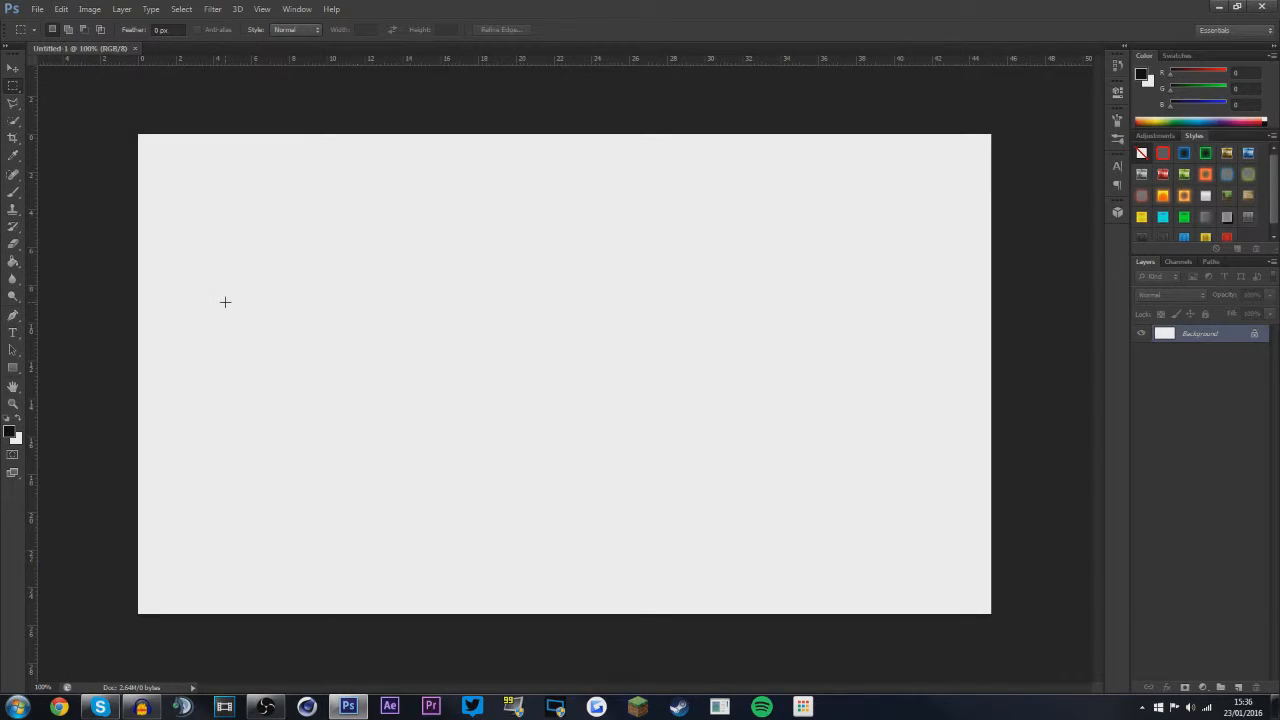
# Place the photographed logo sketches into the document and rotate the photo 90° counterclockwise
pyautogui.click(13, 67)
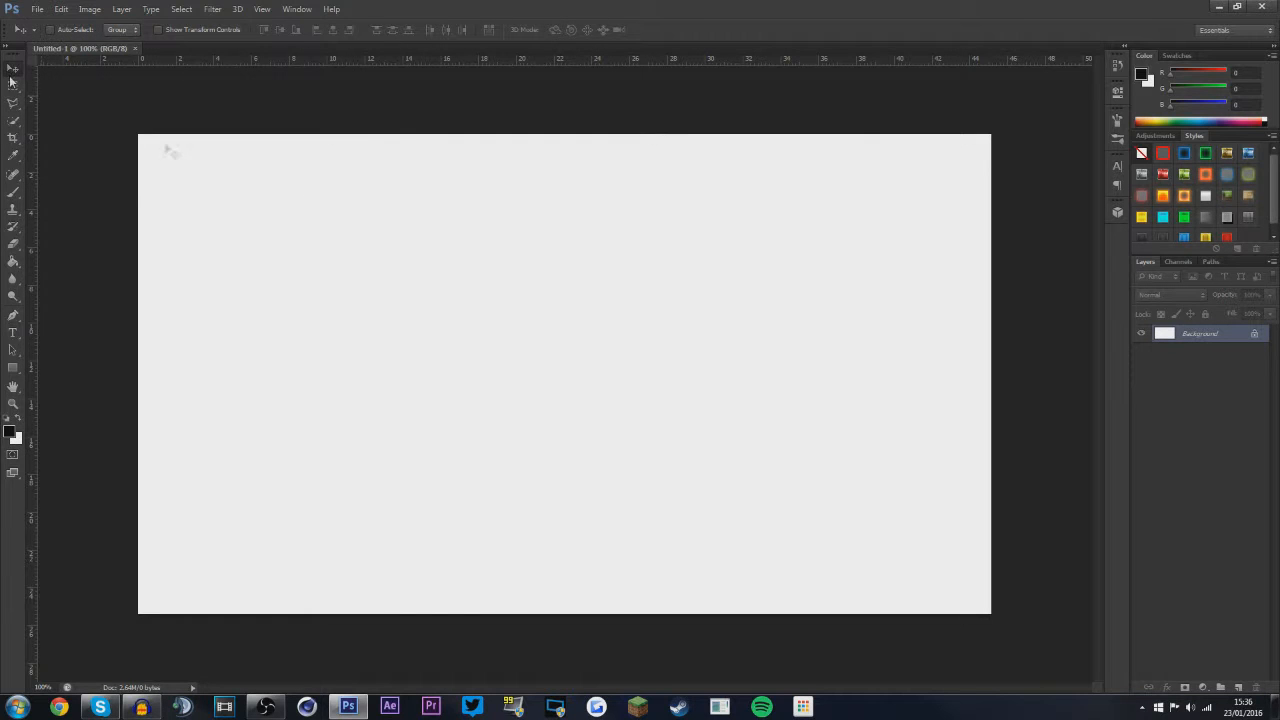
pyautogui.moveTo(0, 173); pyautogui.dragTo(452, 280)
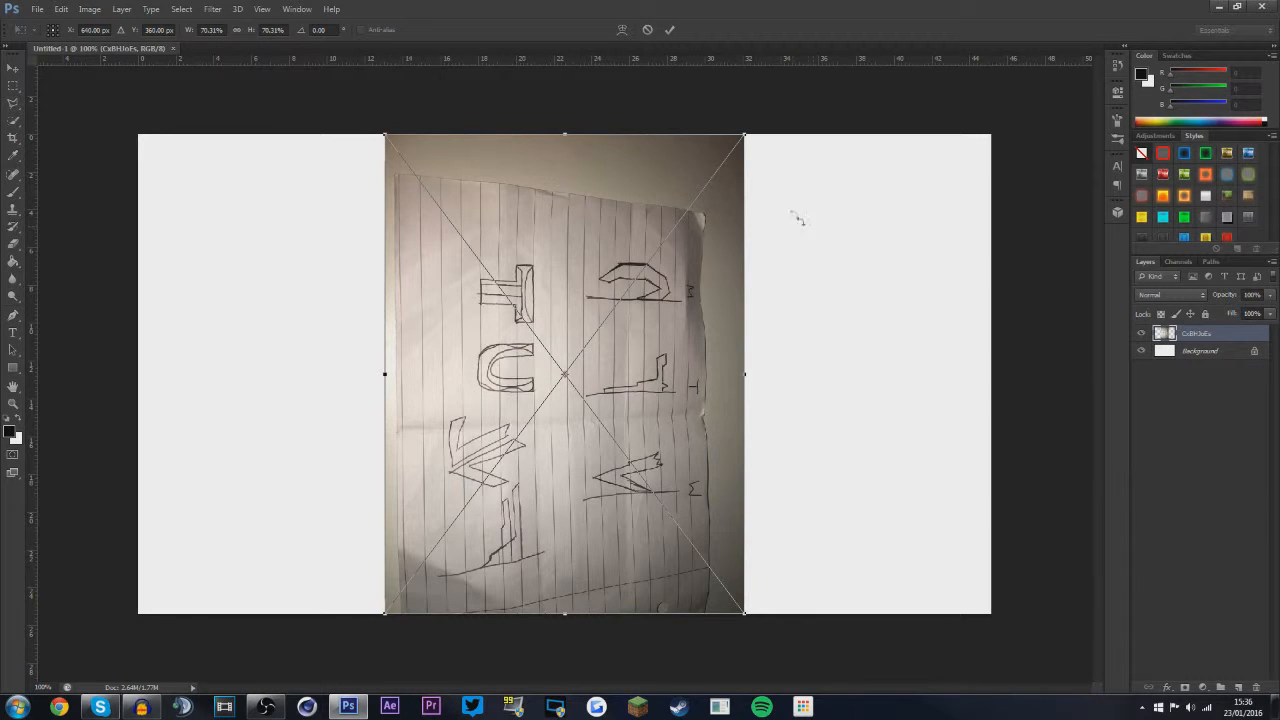
pyautogui.press('Return')
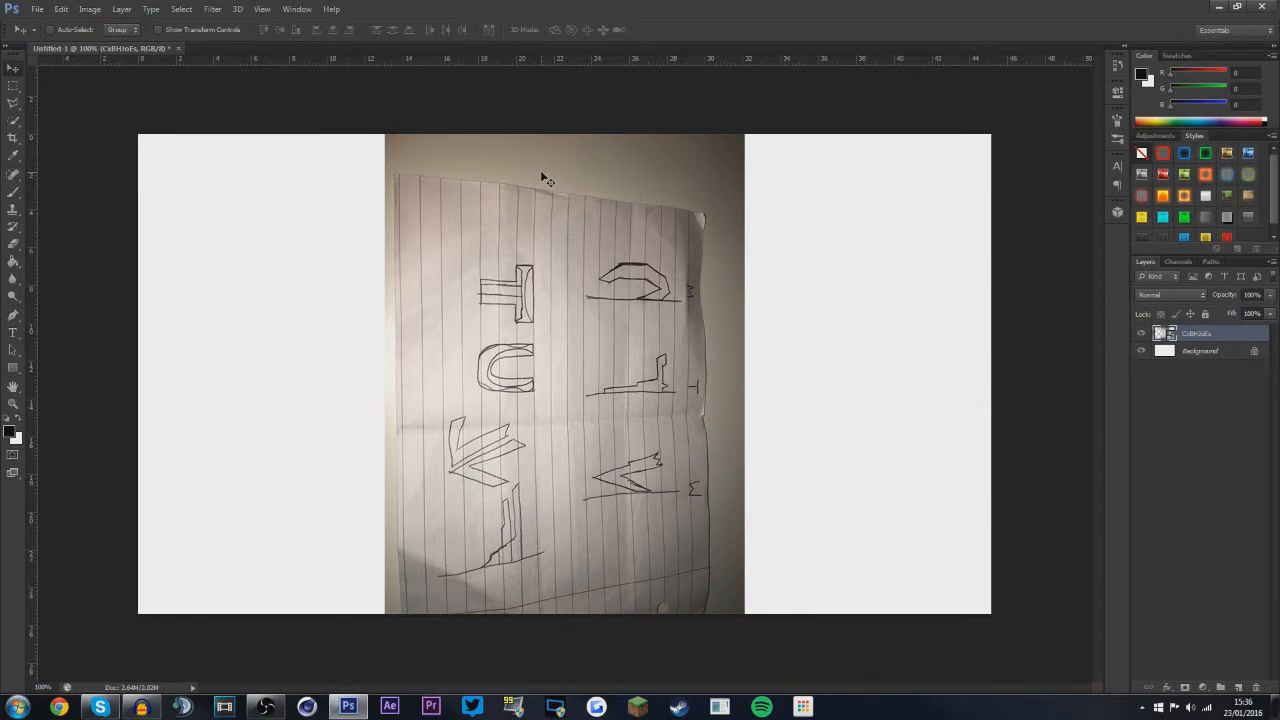
pyautogui.hotkey('ctrl', 't')
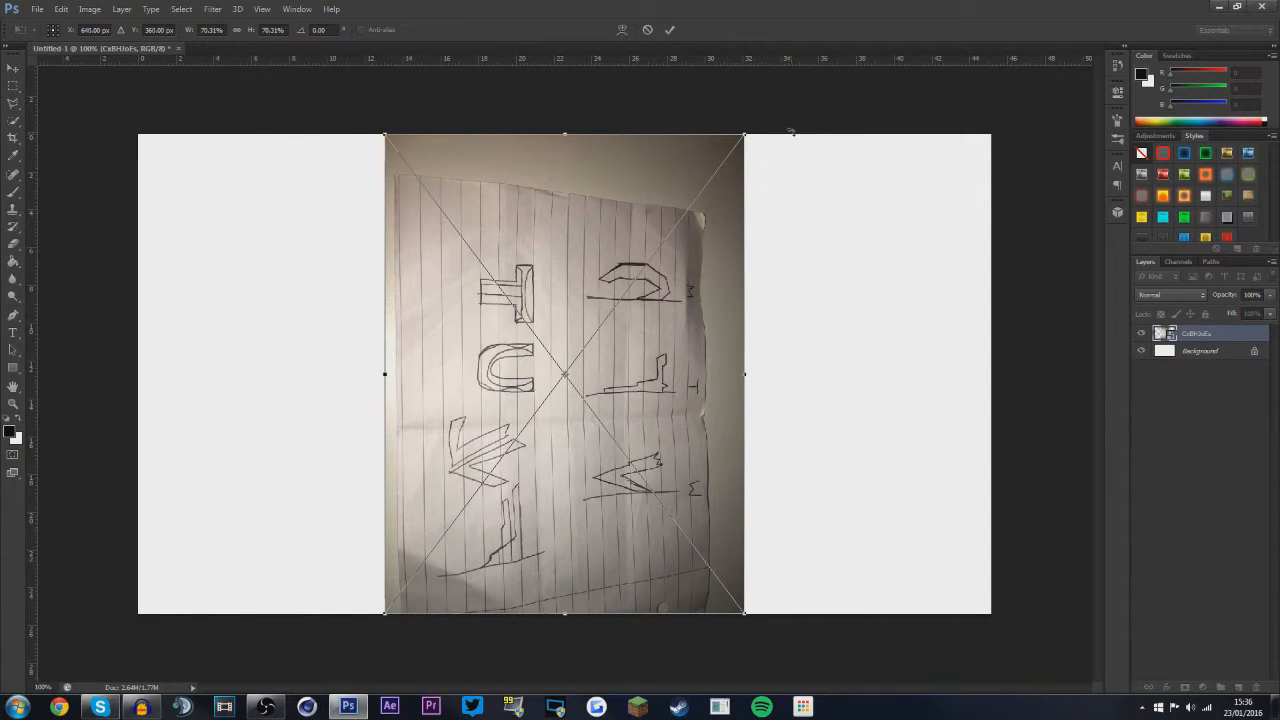
pyautogui.moveTo(790, 130); pyautogui.dragTo(345, 138)
pyautogui.press('Return')
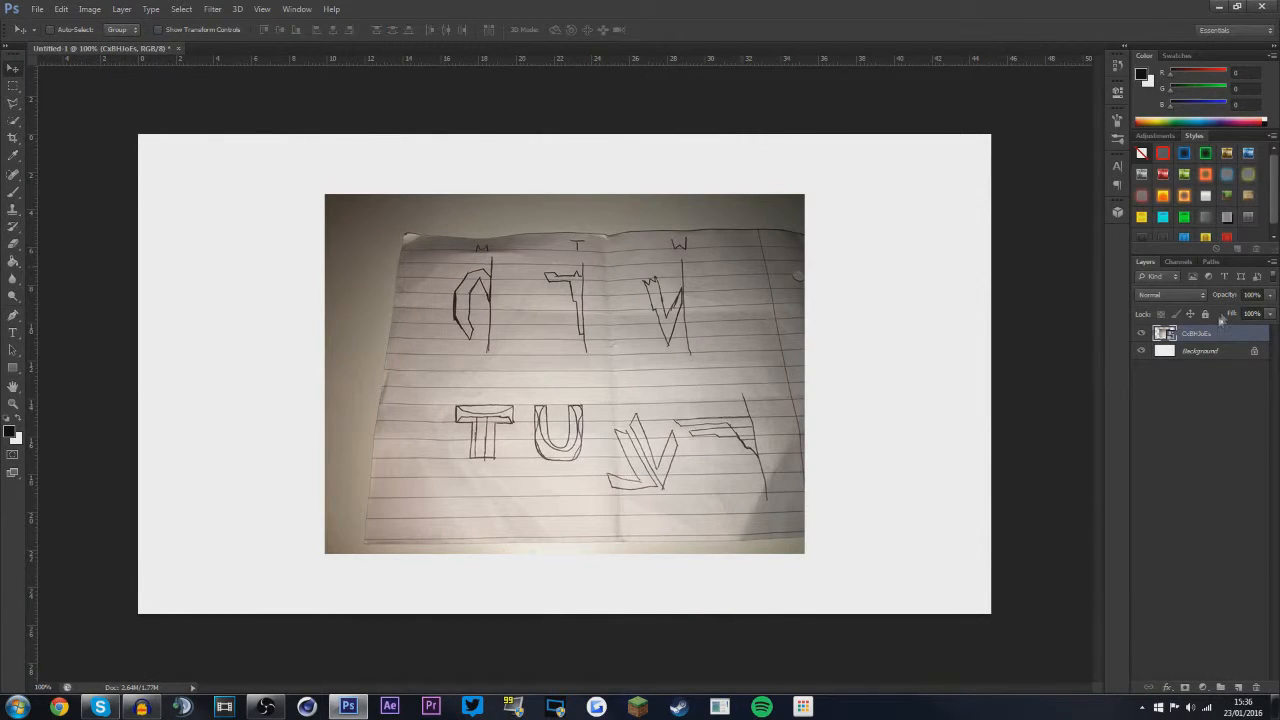
# Rasterize the placed sketch photo's layer
pyautogui.rightClick(1217, 332)
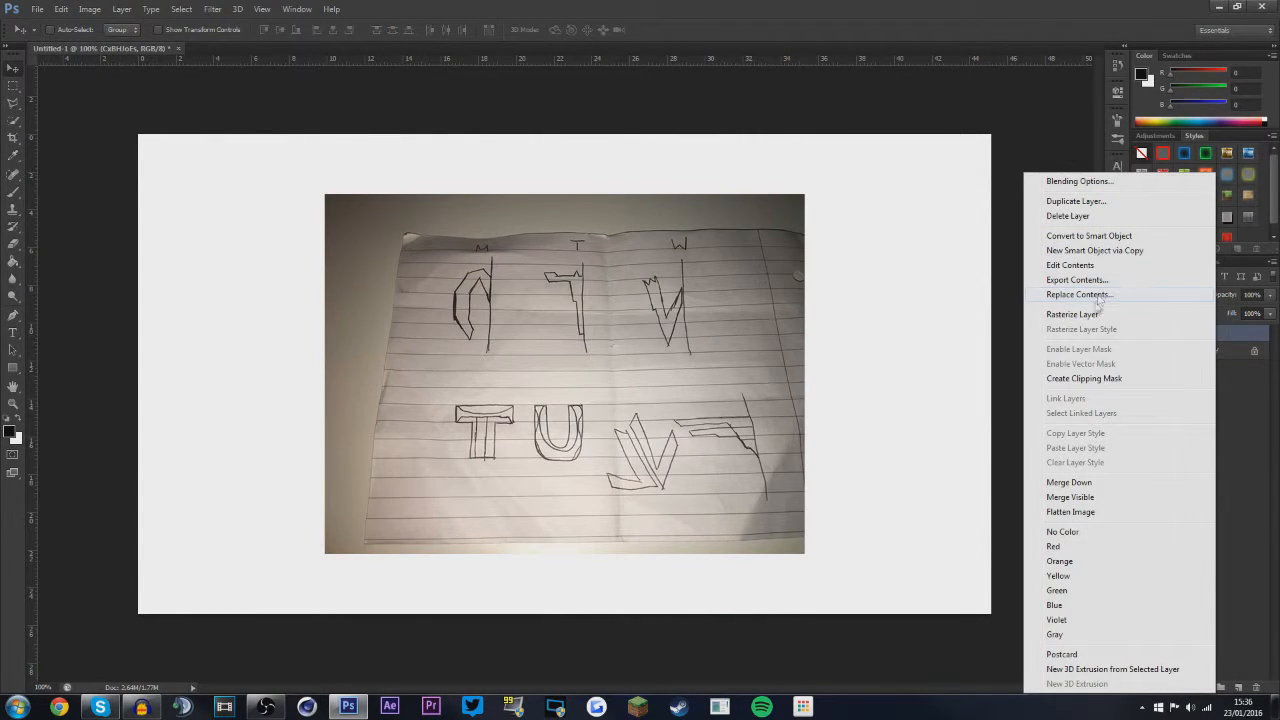
pyautogui.click(1085, 316)
pyautogui.rightClick(1247, 340)
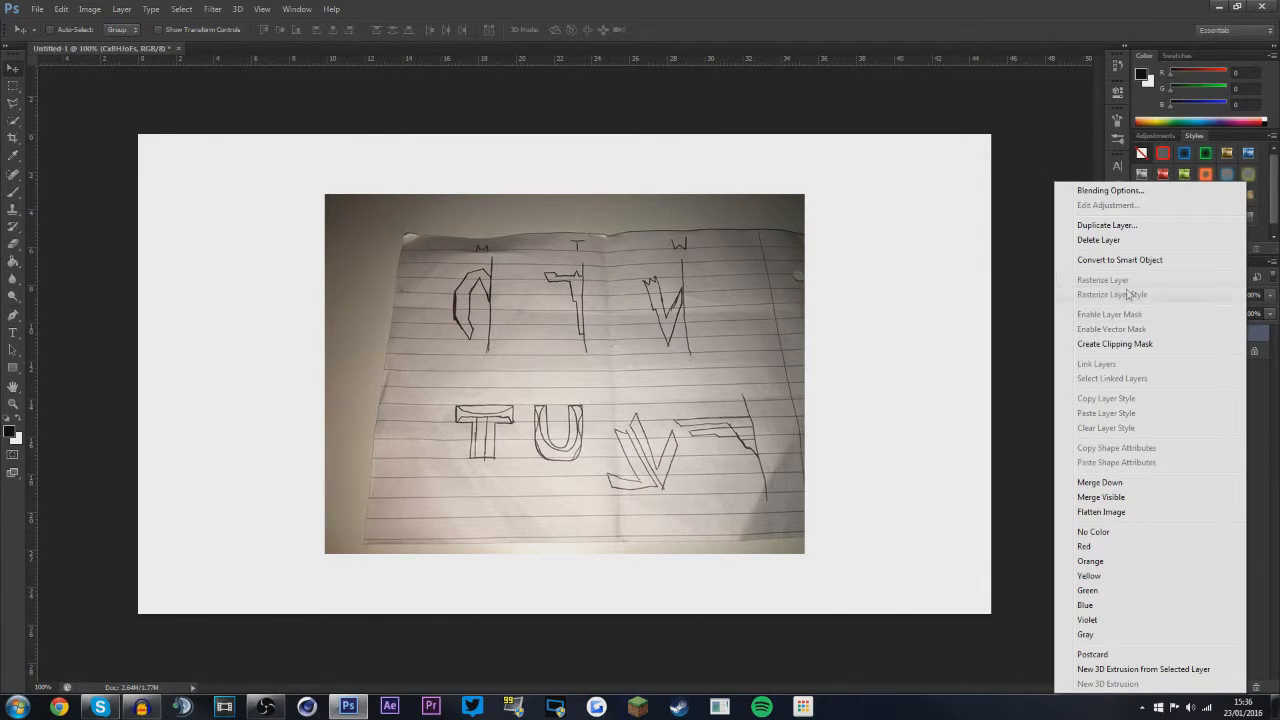
pyautogui.click(1253, 335)
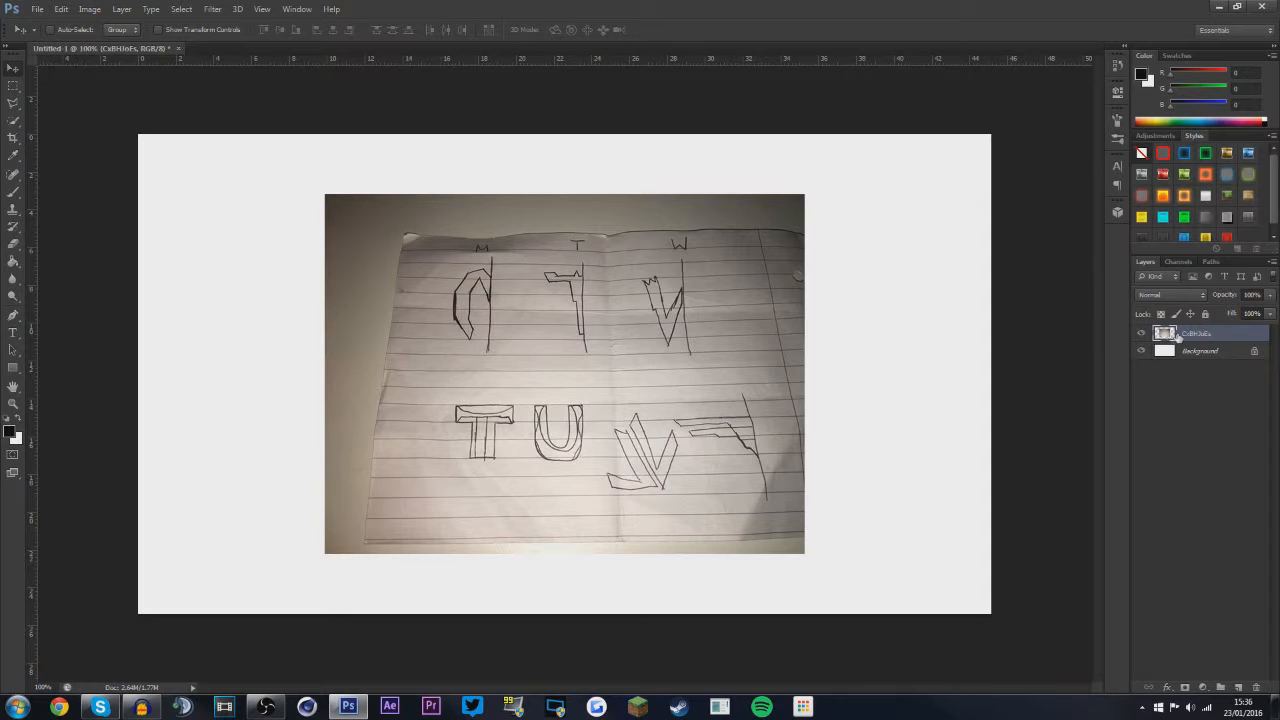
# Enlarge the sketch photo to about 182% and reposition it so the upper row of letter drawings shows on the canvas
pyautogui.hotkey('ctrl', 't')
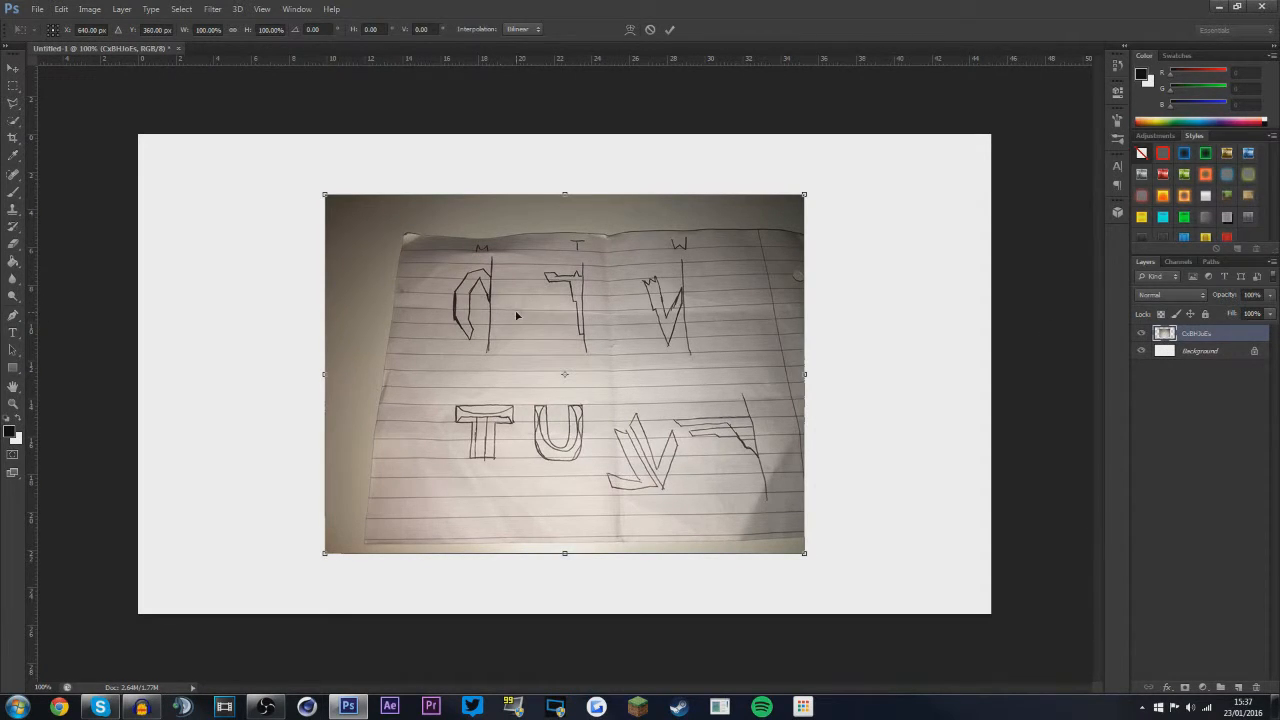
pyautogui.moveTo(805, 557); pyautogui.dragTo(1034, 663)
pyautogui.moveTo(698, 418); pyautogui.dragTo(839, 502)
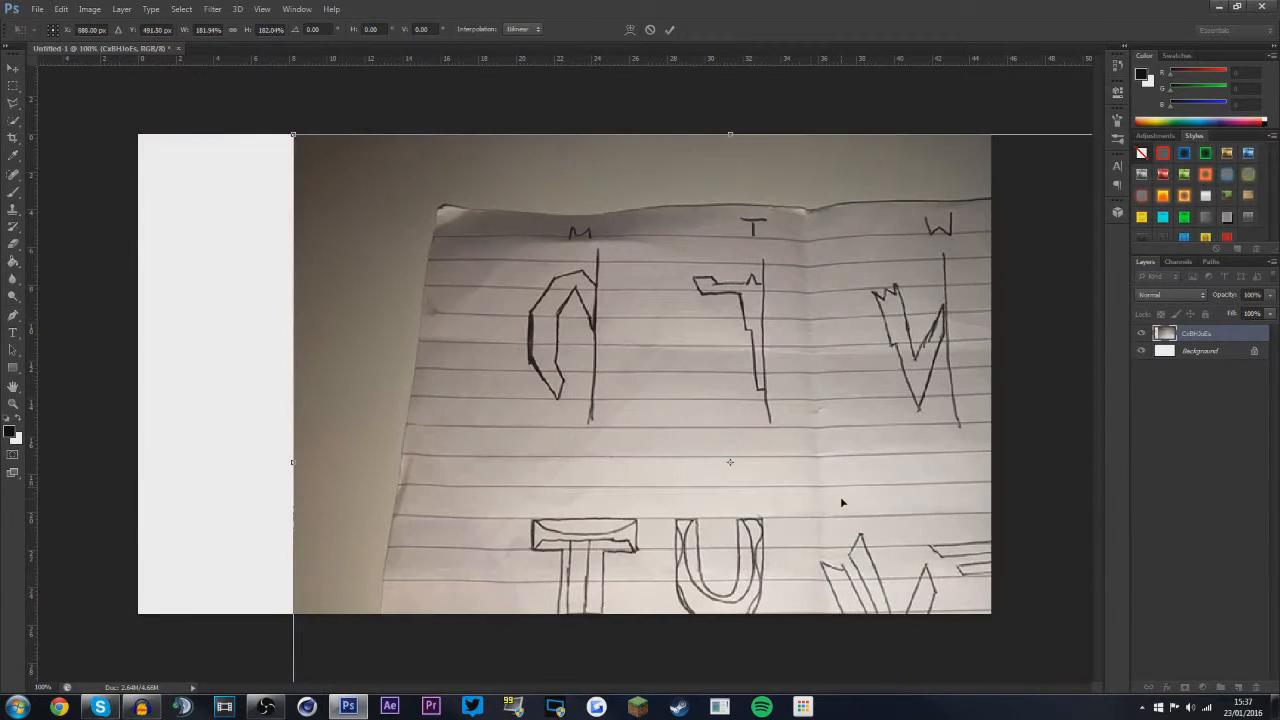
pyautogui.press('Return')
pyautogui.moveTo(718, 342); pyautogui.dragTo(689, 335)
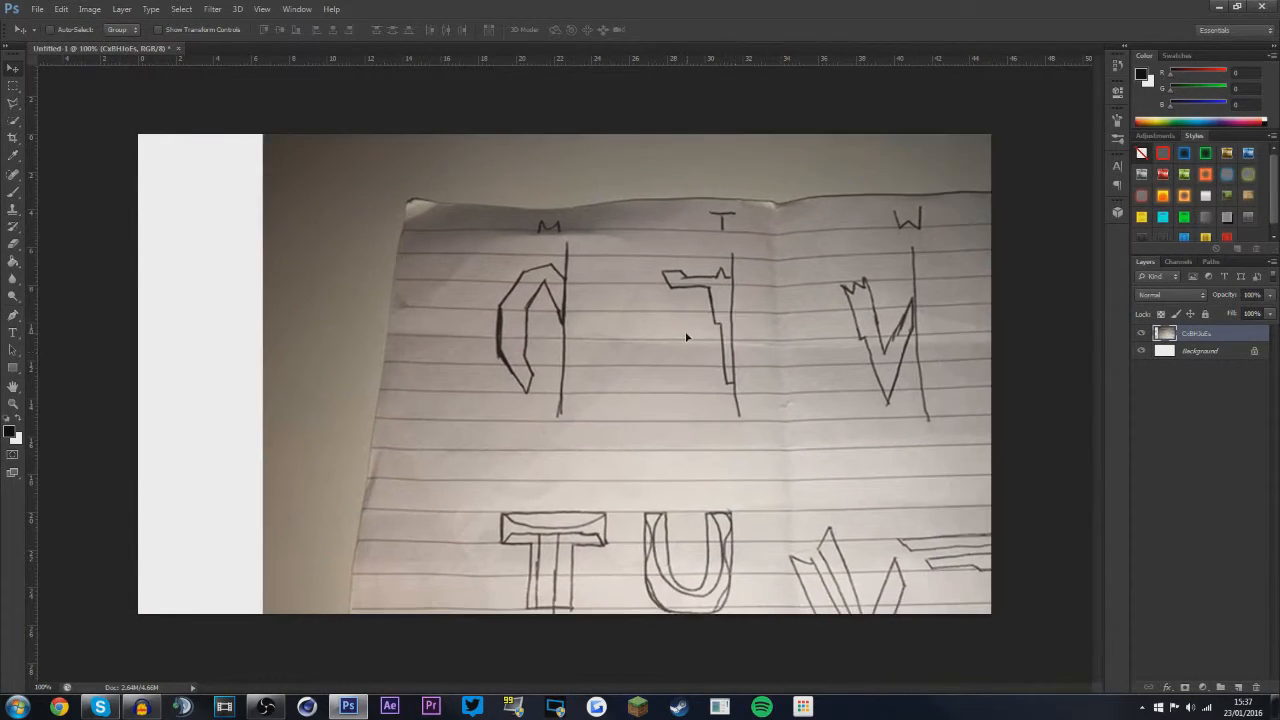
# Scale the sketch photo up further to about 115% around its centre
pyautogui.hotkey('ctrl', 't')
pyautogui.hotkey('ctrl', '-')
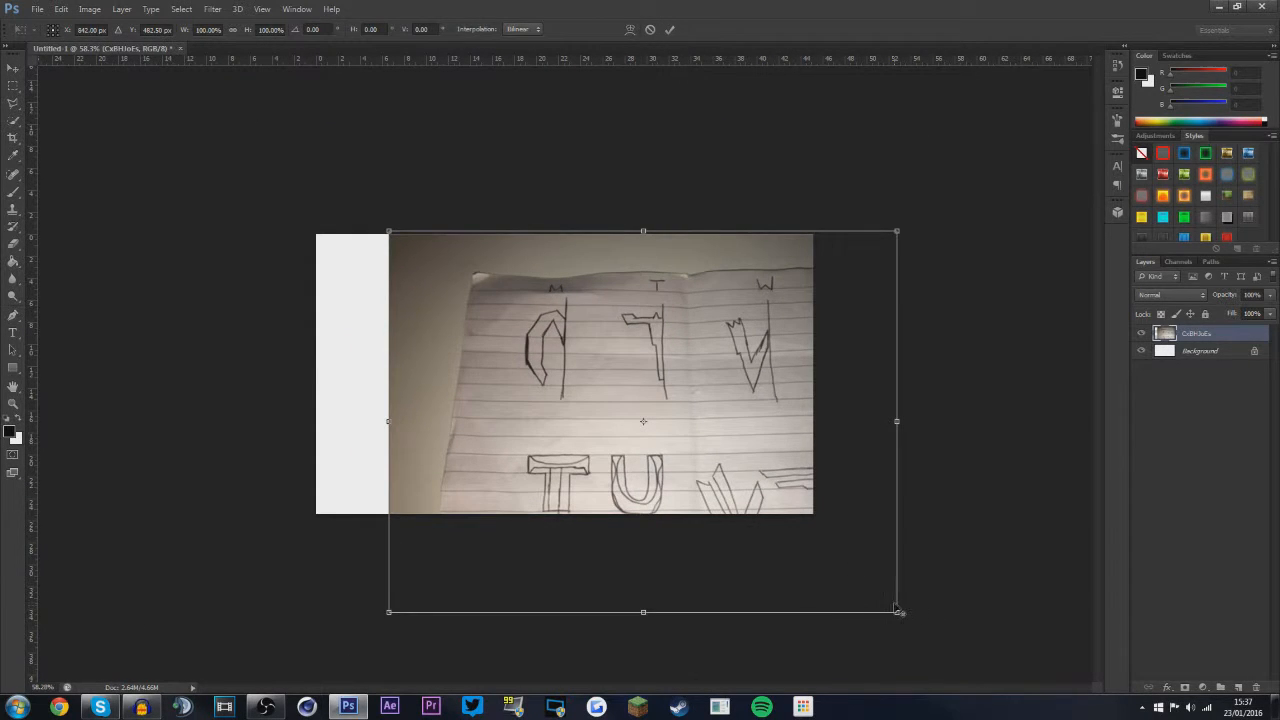
pyautogui.moveTo(896, 611); pyautogui.dragTo(941, 630)
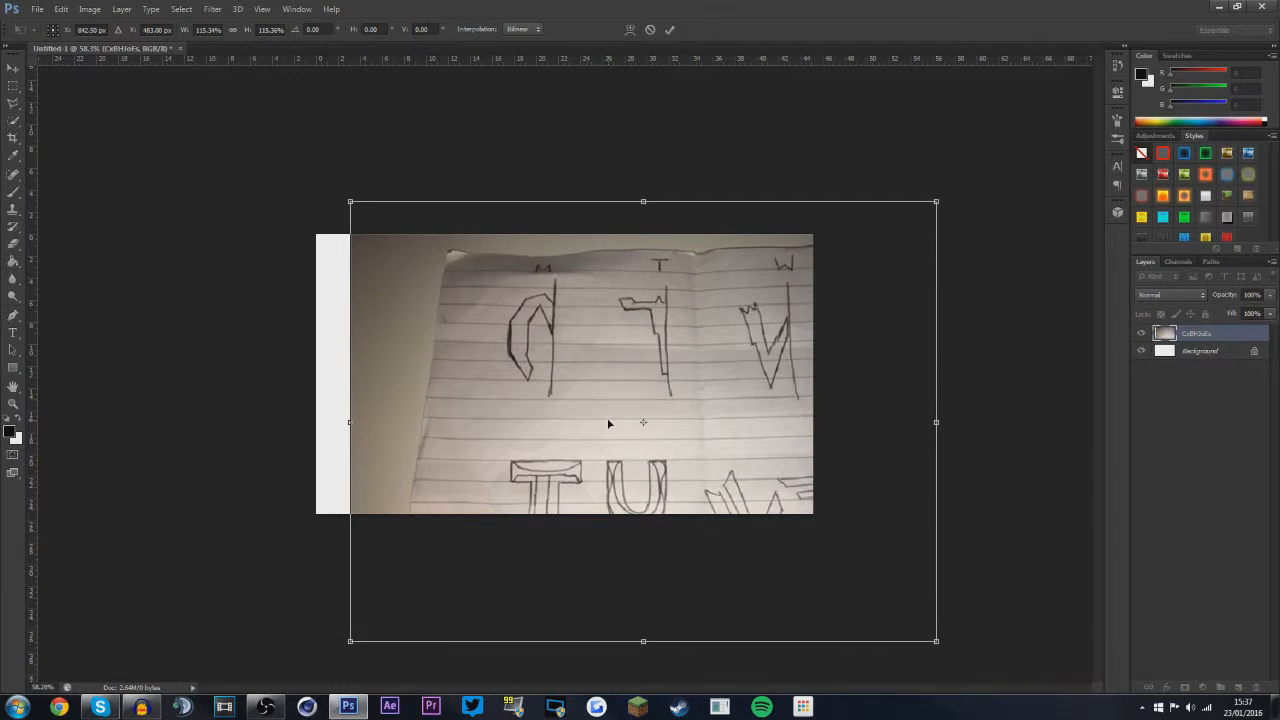
pyautogui.press('Return')
pyautogui.hotkey('ctrl', '0')
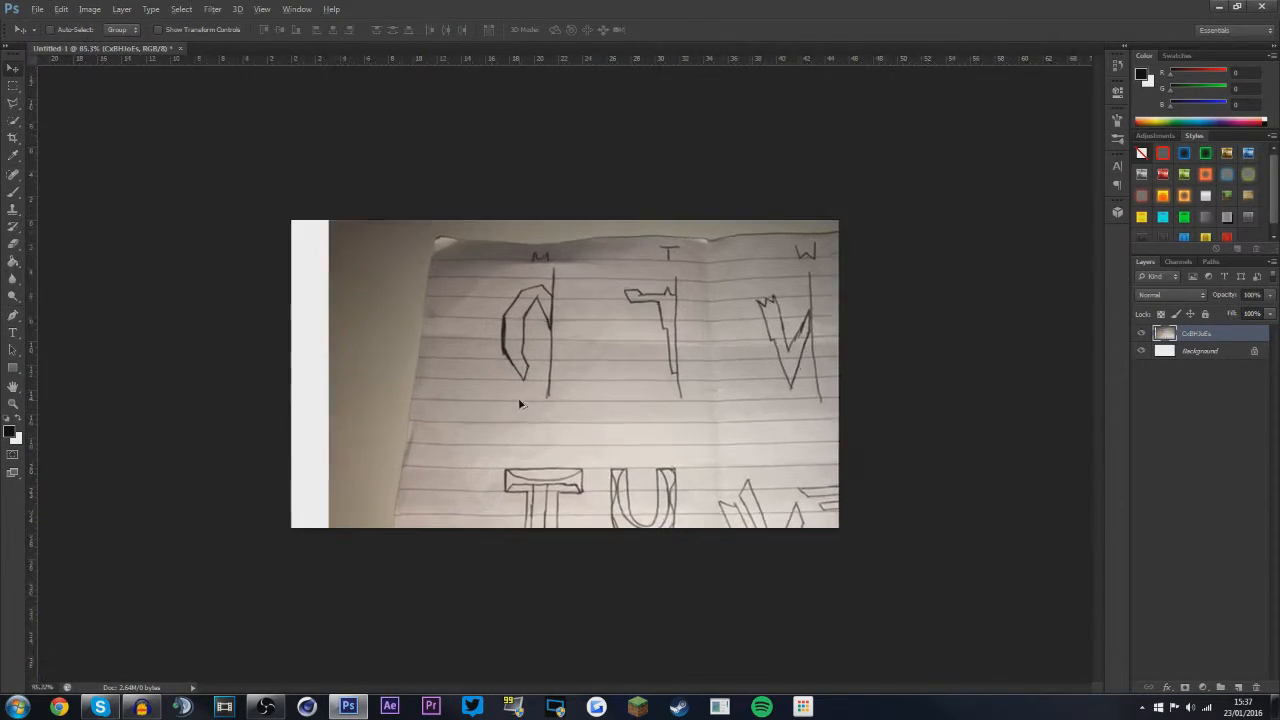
# Select a rectangular area around the half-letter drawing below the M and copy it to a new layer
pyautogui.click(13, 86)
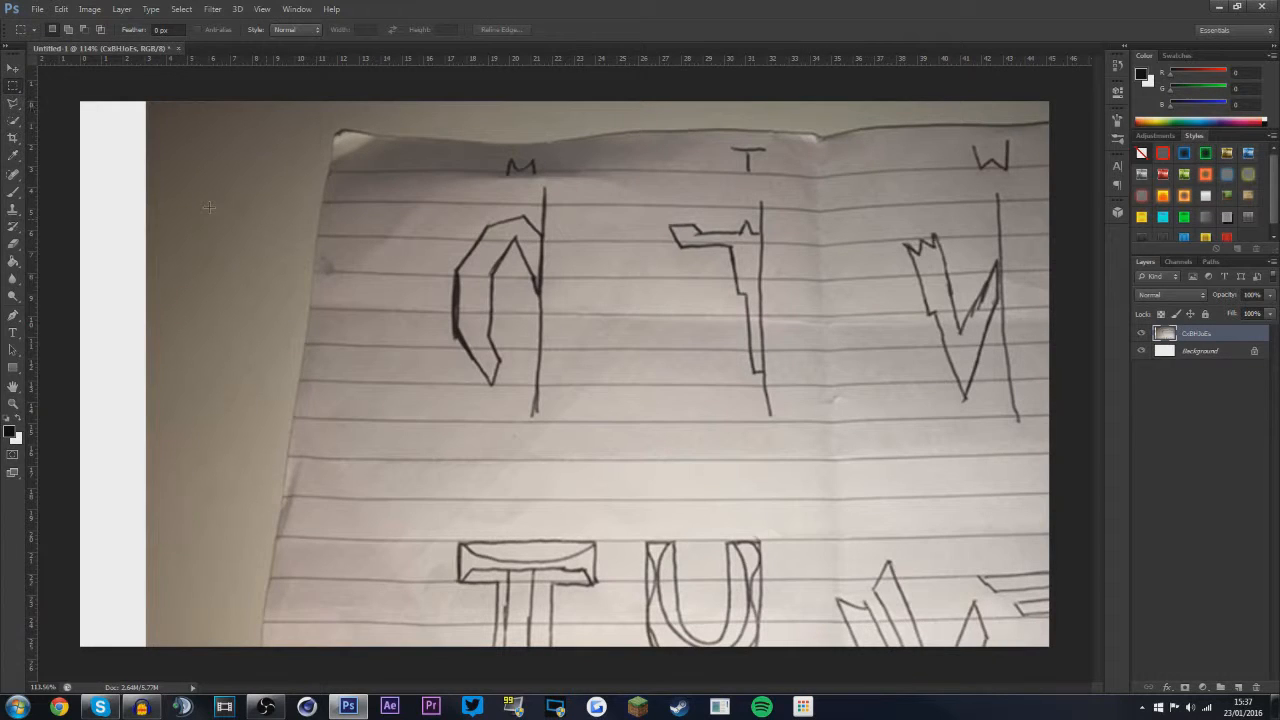
pyautogui.rightClick(15, 88)
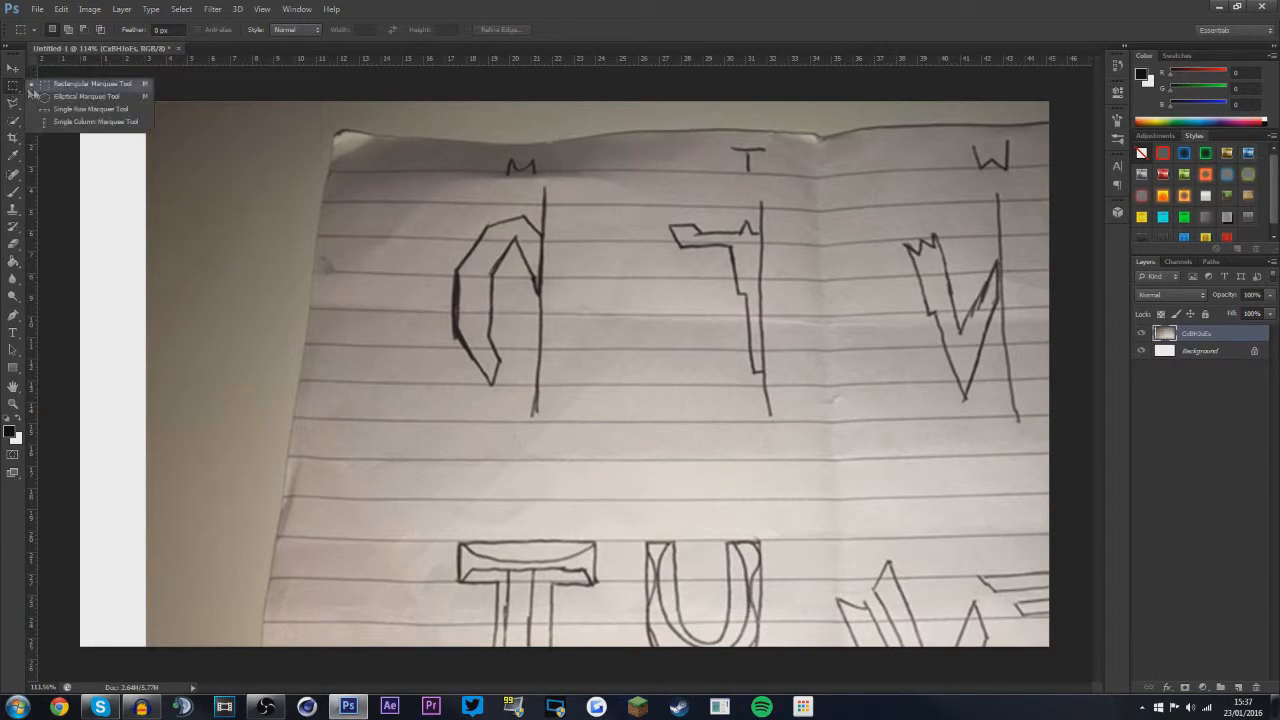
pyautogui.click(14, 67)
pyautogui.click(13, 86)
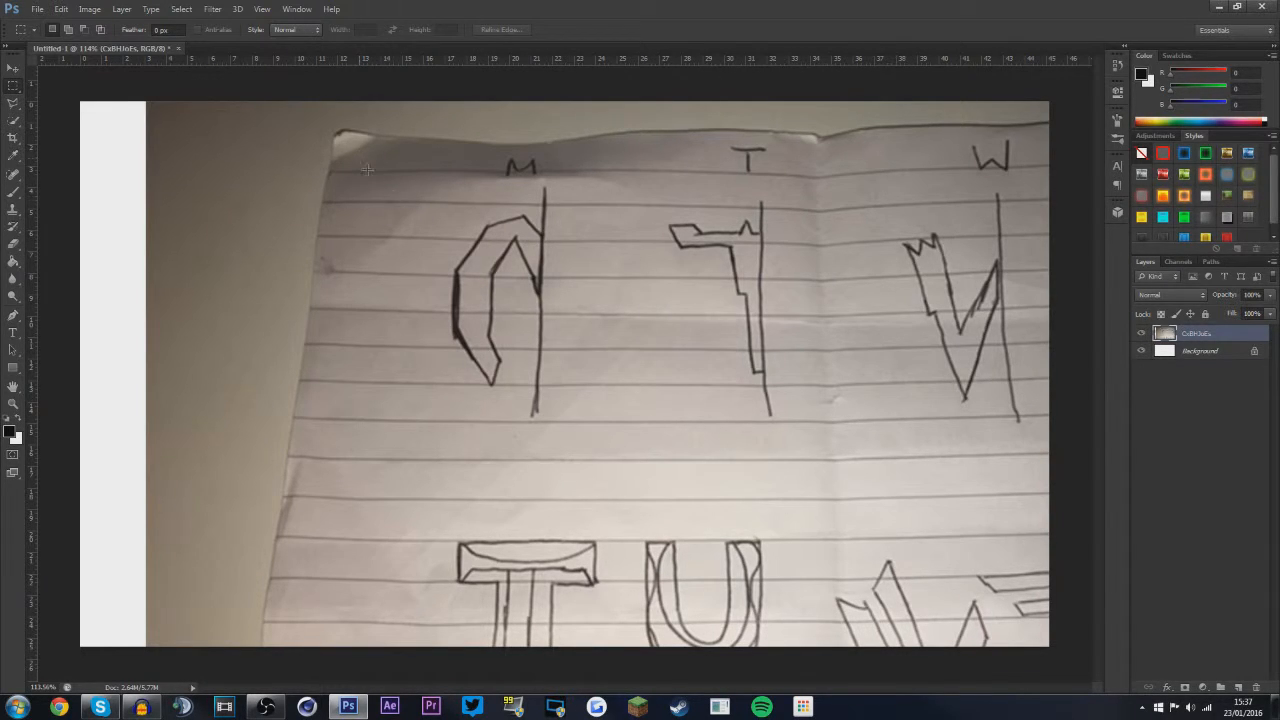
pyautogui.moveTo(370, 168); pyautogui.dragTo(642, 435)
pyautogui.hotkey('ctrl', 'j')
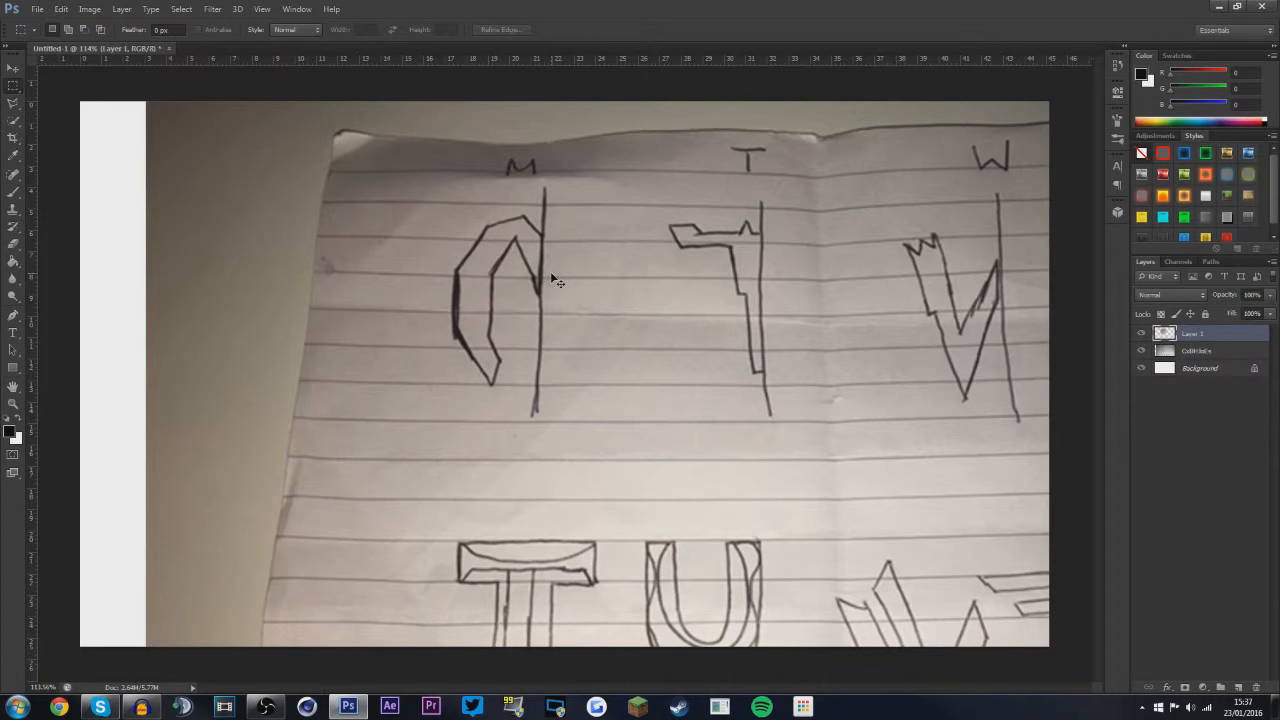
# Delete the full sketch photo layer, keeping only the cropped drawing above the background
pyautogui.click(1142, 351)
pyautogui.click(1194, 351)
pyautogui.press('Delete')
pyautogui.click(1210, 337)
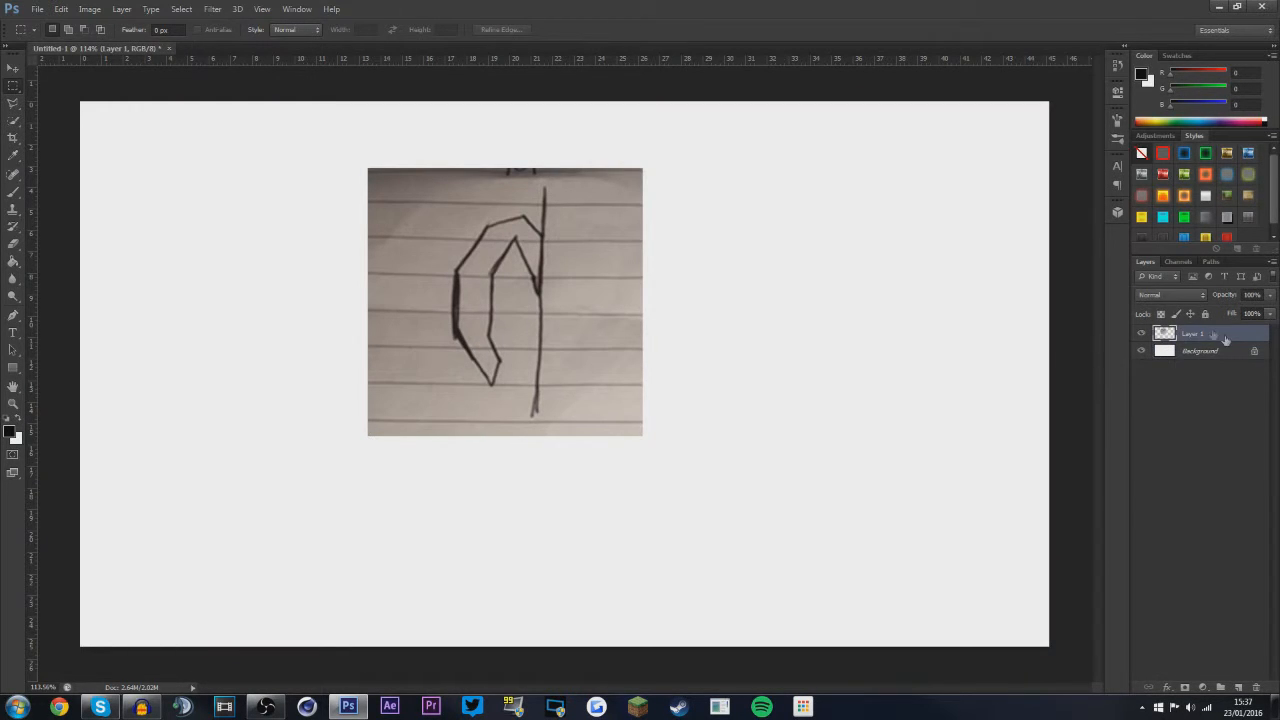
# Rename the cropped drawing's layer to "Logo Drawn"
pyautogui.doubleClick(1194, 333)
pyautogui.write('Logo')
pyautogui.press('Return')
pyautogui.doubleClick(1192, 334)
pyautogui.write('Logo Drawn')
pyautogui.press('Return')
# Enlarge the cropped drawing slightly and move it near the middle of the canvas
pyautogui.hotkey('ctrl', 't')
pyautogui.moveTo(640, 438); pyautogui.dragTo(672, 456)
pyautogui.moveTo(574, 346); pyautogui.dragTo(651, 391)
pyautogui.press('Return')
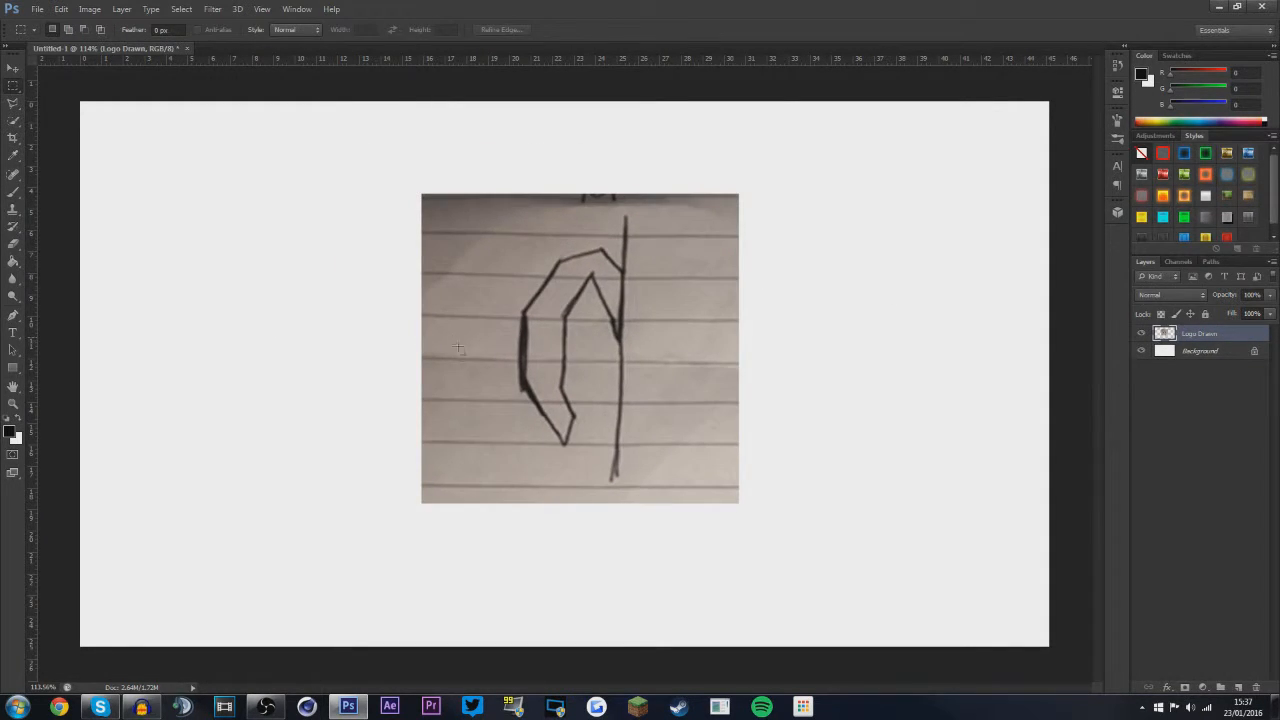
# Centre the Logo Drawn layer vertically and horizontally on the whole canvas, and clear the selection
pyautogui.hotkey('ctrl', 'a')
pyautogui.click(10, 68)
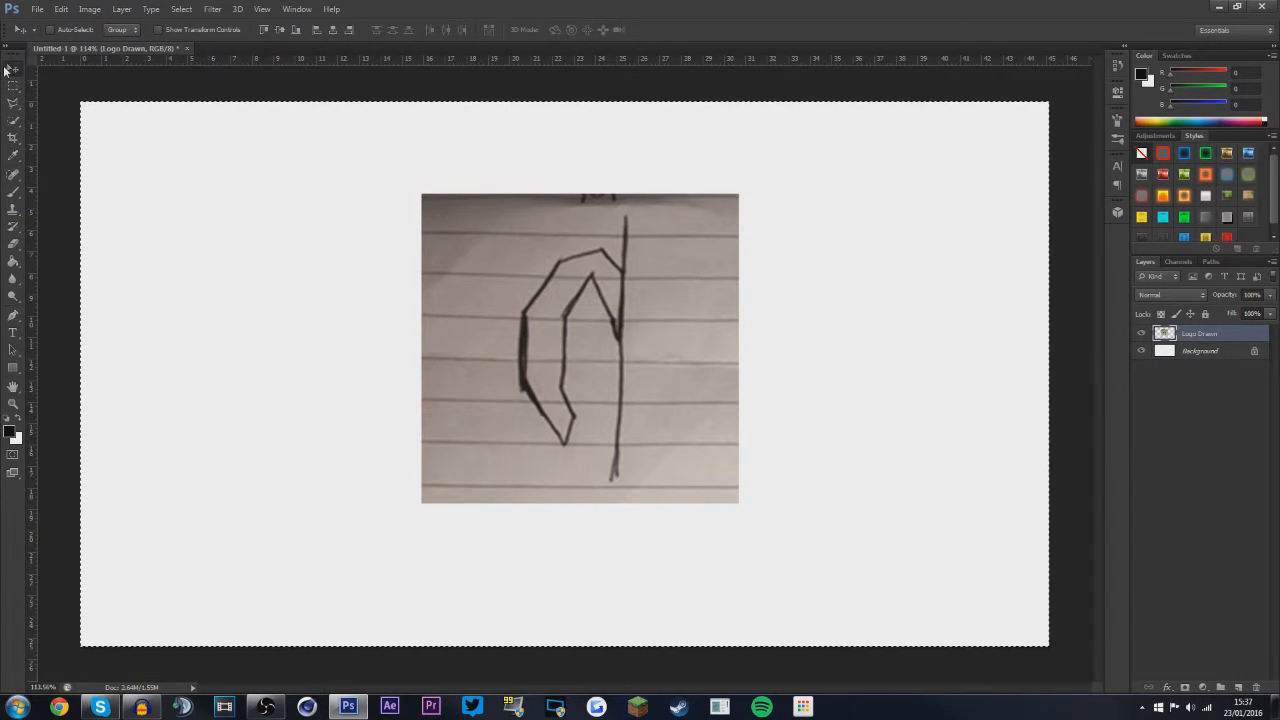
pyautogui.click(280, 31)
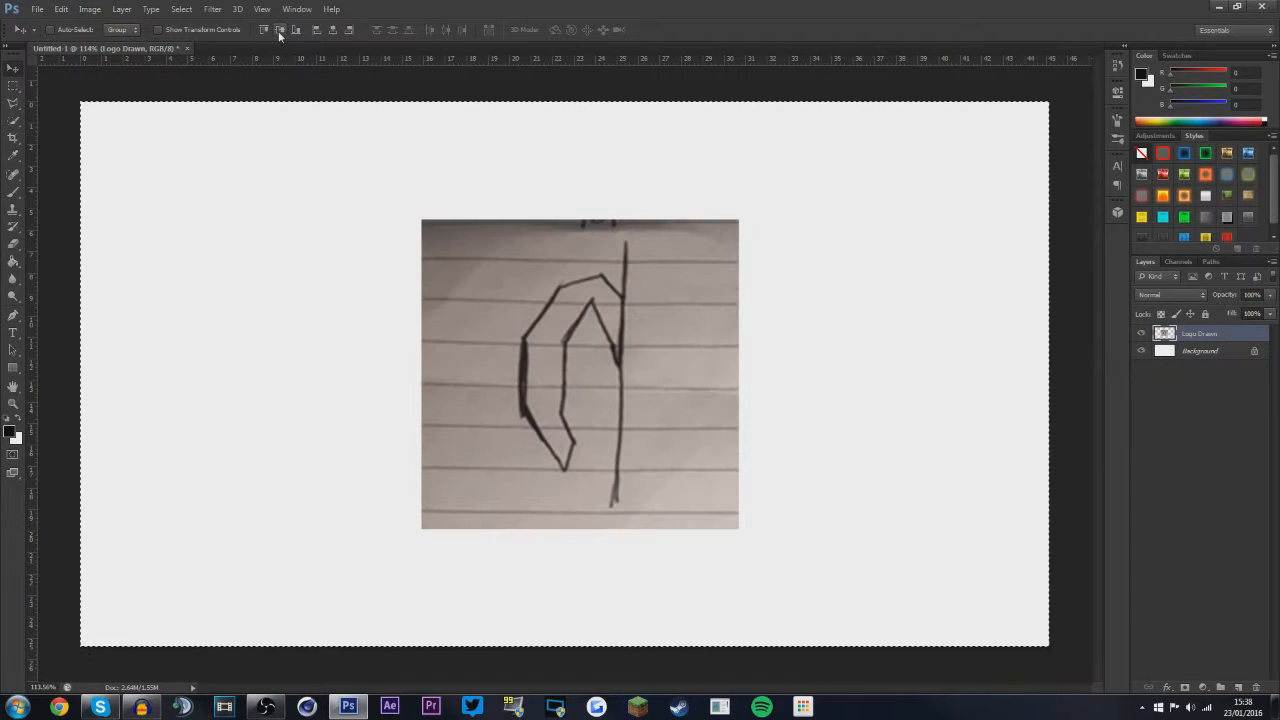
pyautogui.click(333, 31)
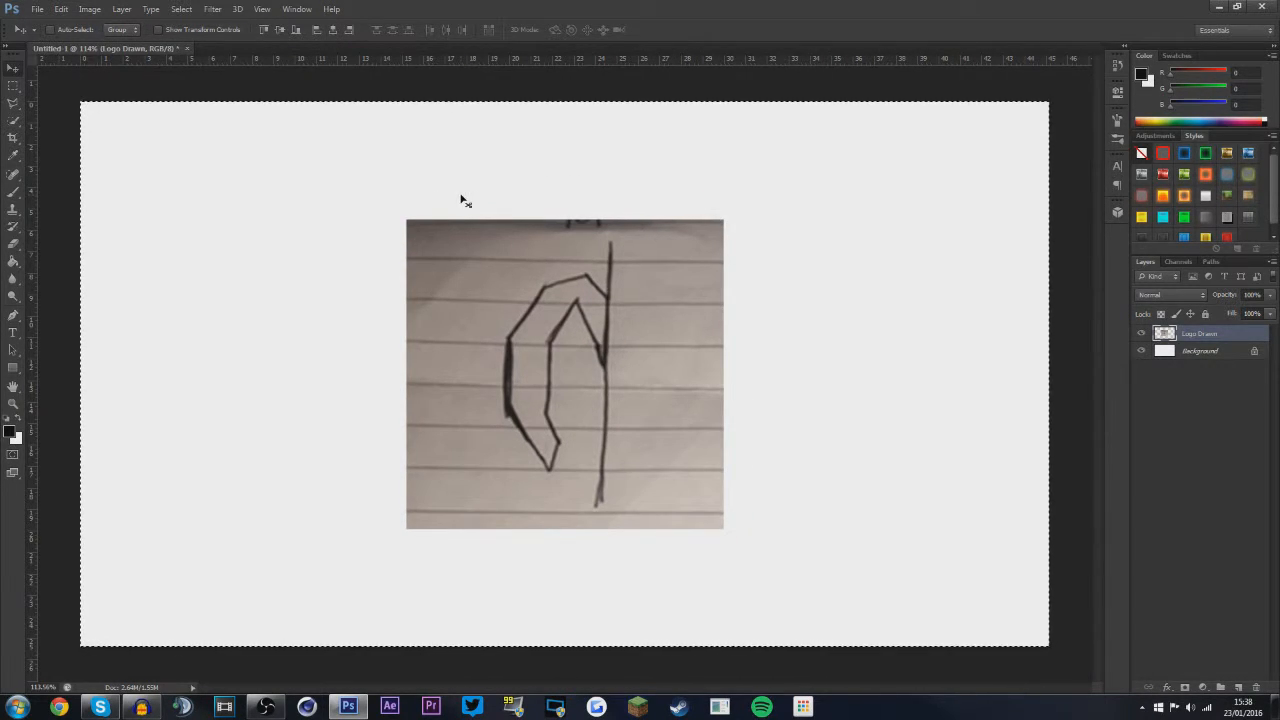
pyautogui.scroll(-3, 559, 360)
pyautogui.scroll(2, 559, 360)
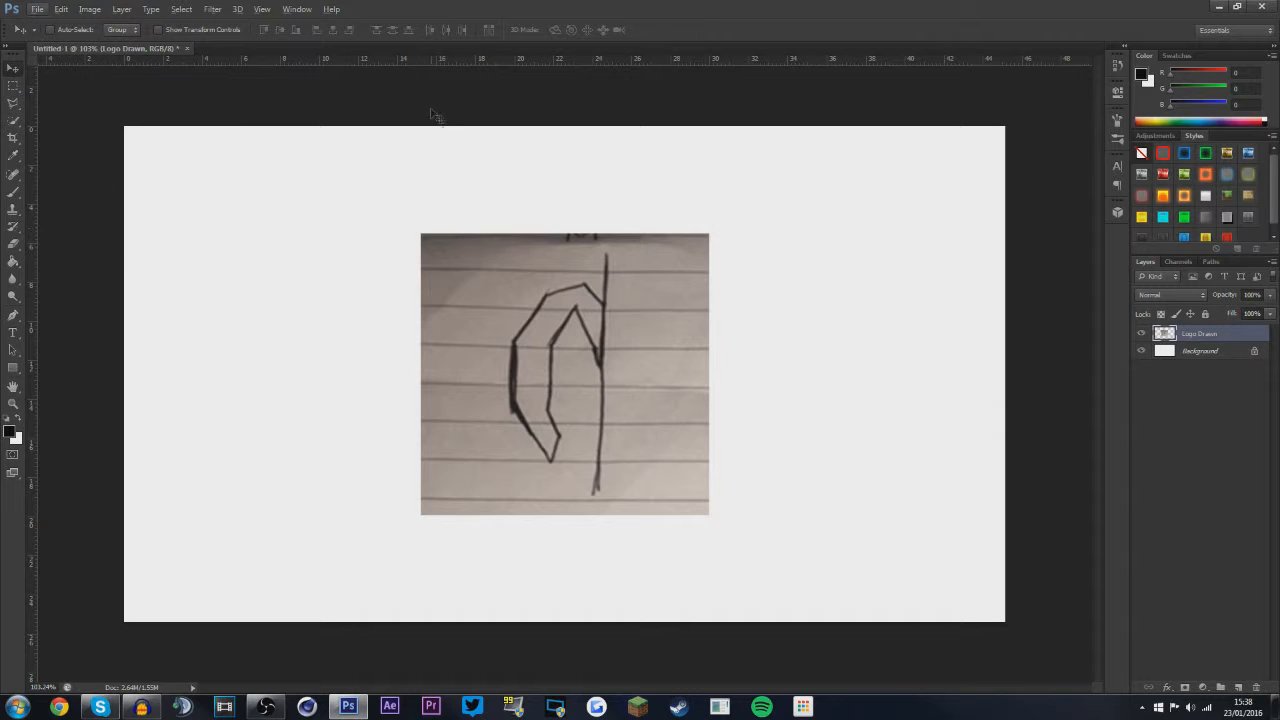
# Toggle the rulers off and on, leaving them shown around the canvas
pyautogui.hotkey('ctrl', 'r')
pyautogui.hotkey('ctrl', 'r')
pyautogui.click(296, 9)
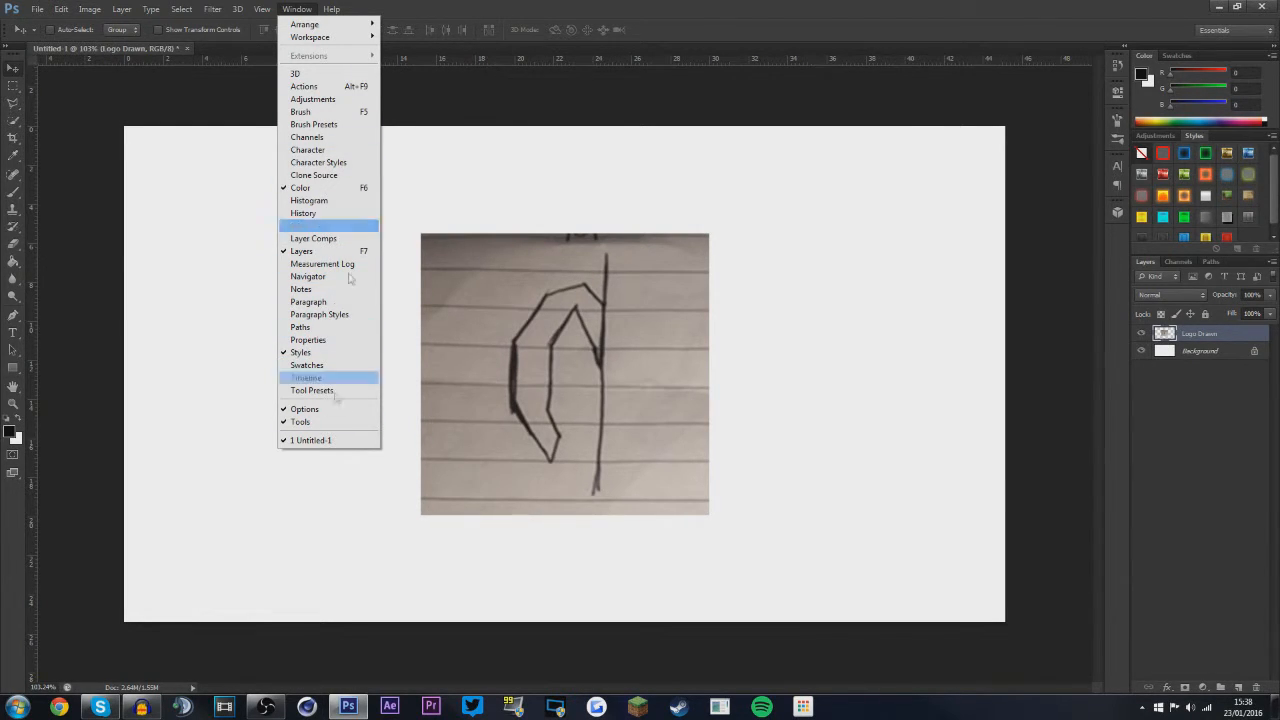
pyautogui.click(246, 198)
pyautogui.hotkey('ctrl', 'r')
pyautogui.hotkey('ctrl', 'r')
pyautogui.hotkey('ctrl', 'r')
pyautogui.hotkey('ctrl', 'r')
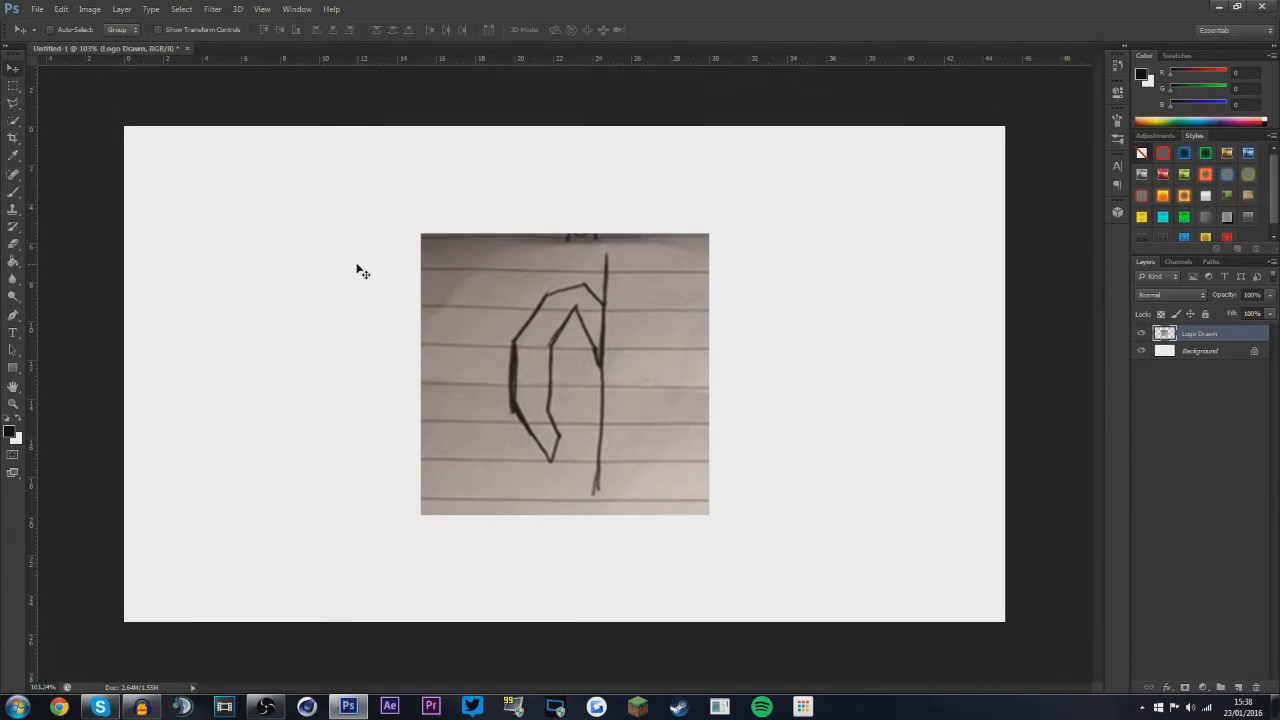
pyautogui.hotkey('ctrl', 'r')
pyautogui.hotkey('ctrl', 'r')
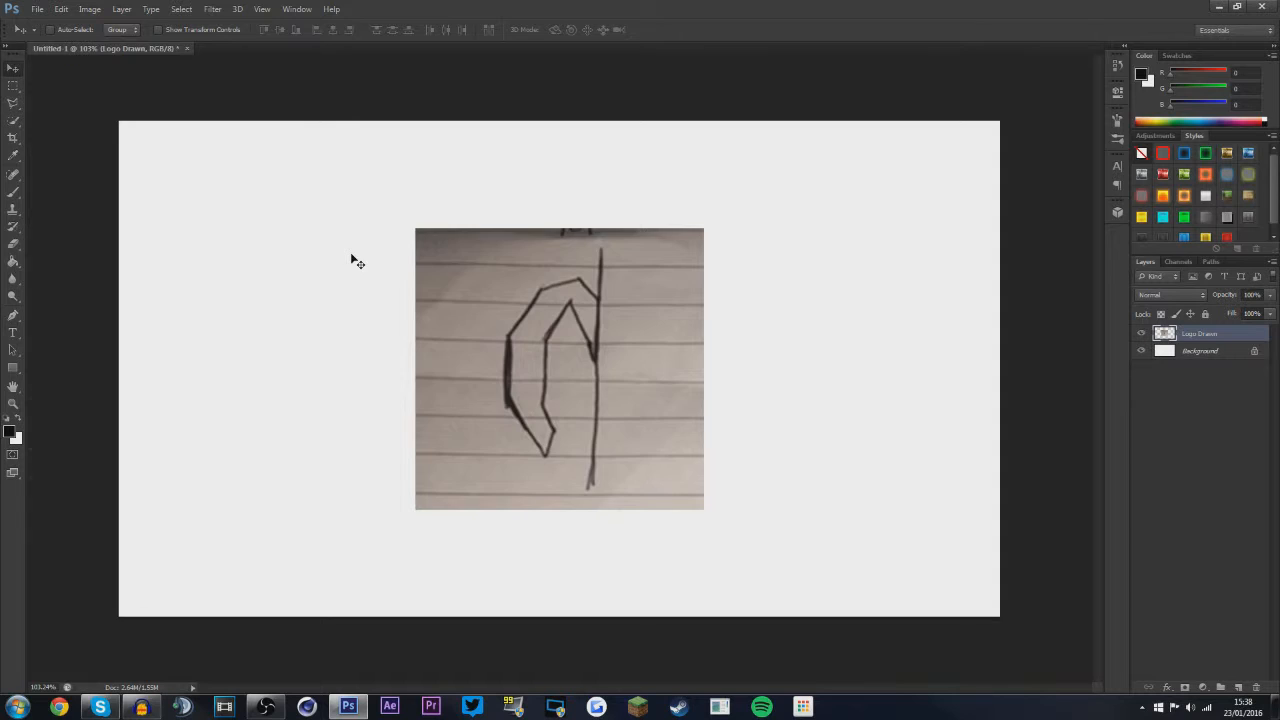
# Add a vertical and a horizontal guide crossing at the centre of the canvas
pyautogui.moveTo(32, 221); pyautogui.dragTo(564, 236)
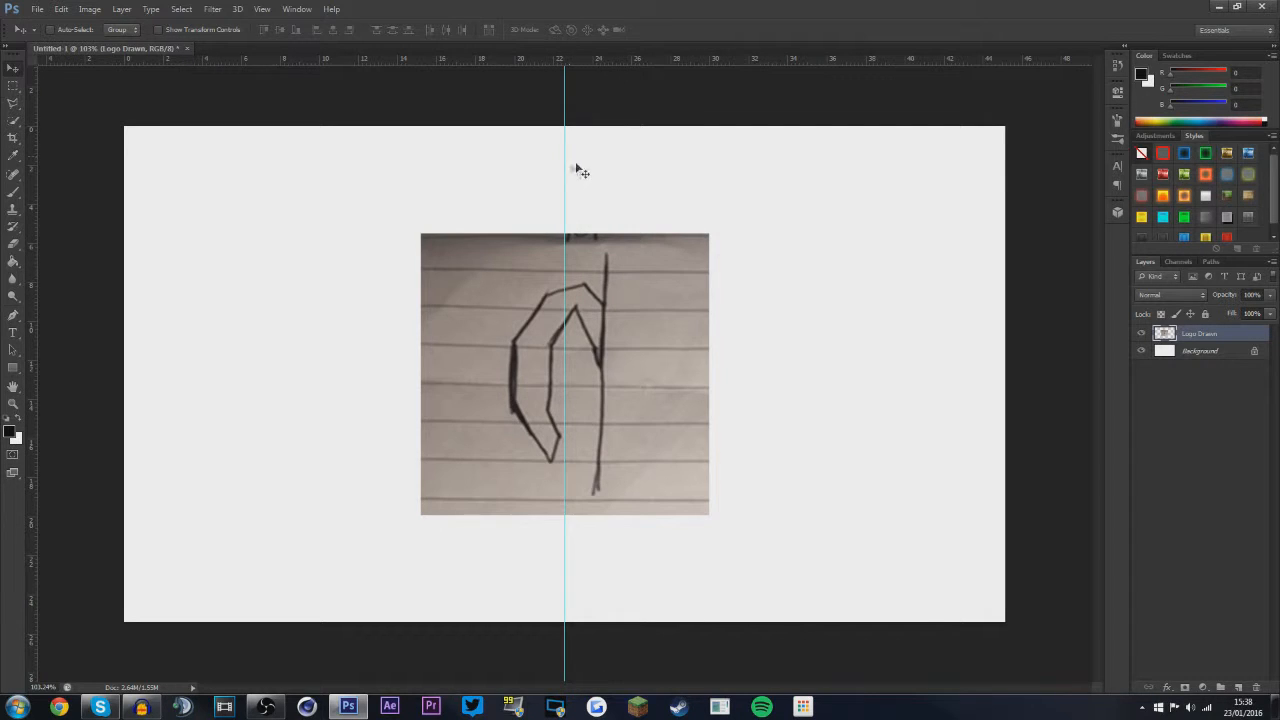
pyautogui.moveTo(545, 62); pyautogui.dragTo(562, 373)
pyautogui.scroll(-2, 576, 367)
pyautogui.scroll(2, 576, 369)
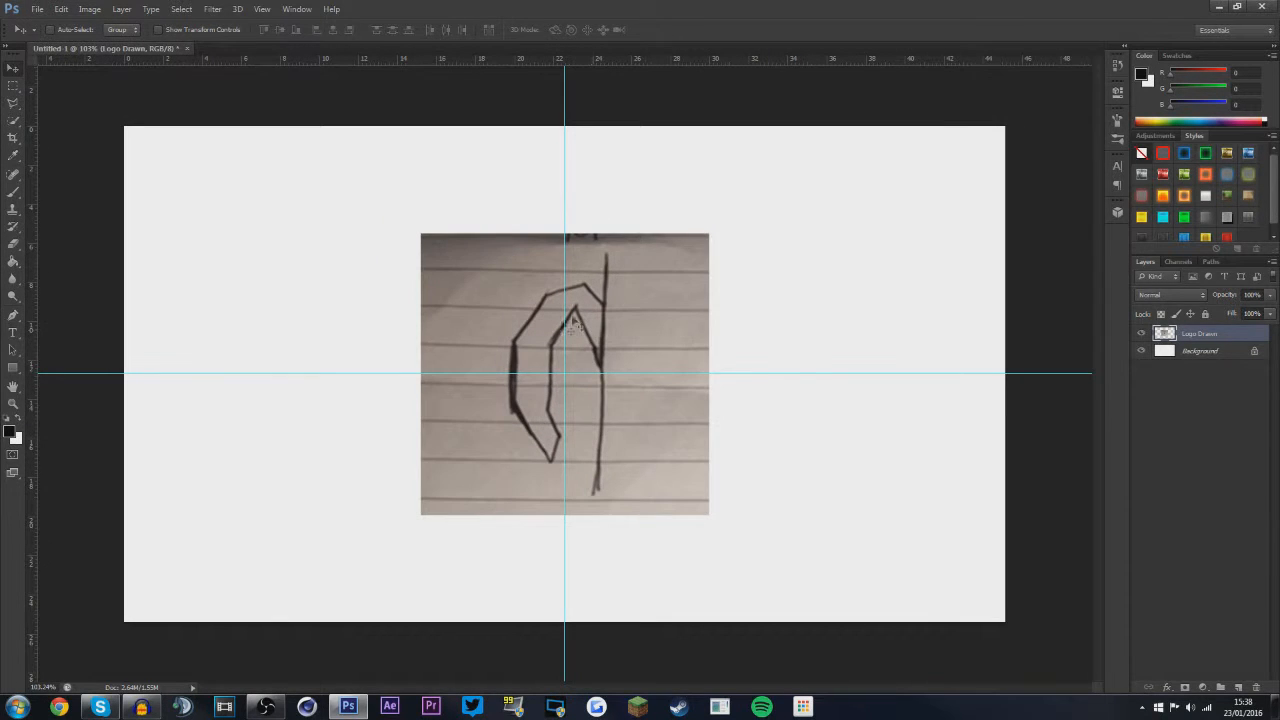
# Move the drawing so its long vertical pencil line lies along the vertical centre guide
pyautogui.moveTo(626, 343); pyautogui.dragTo(590, 356)
pyautogui.scroll(5, 524, 402)
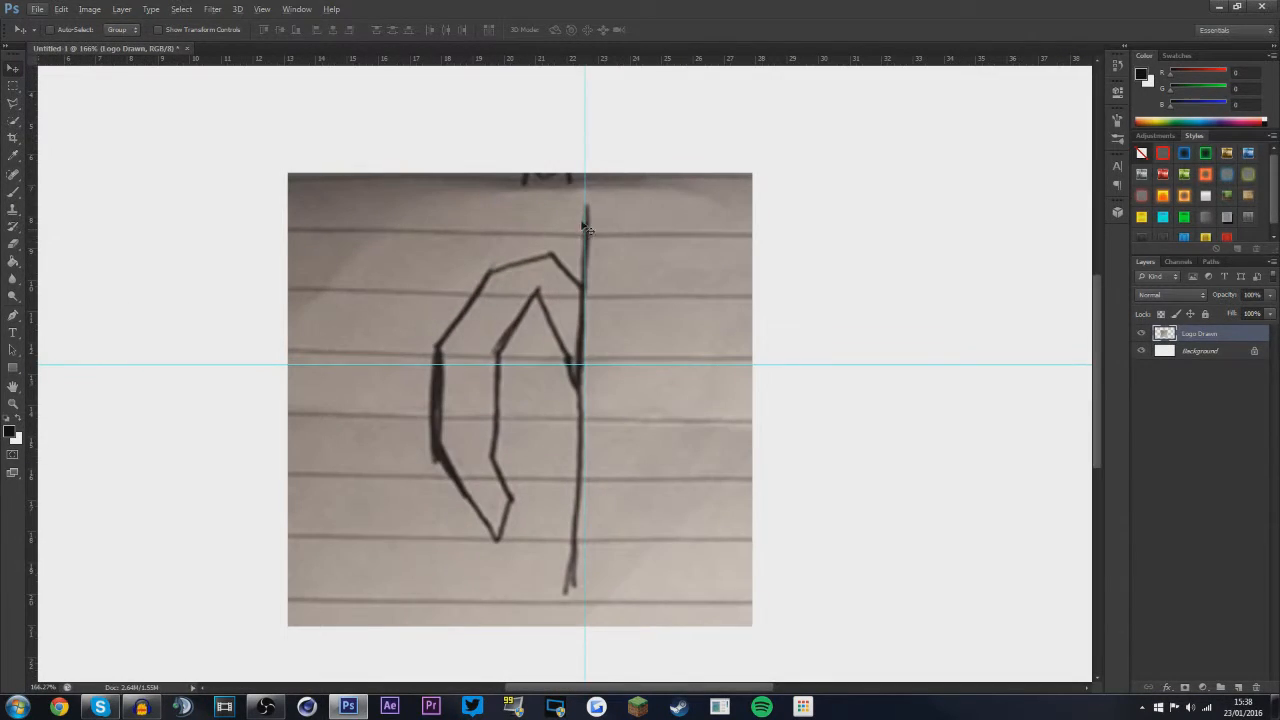
pyautogui.scroll(-3, 526, 452)
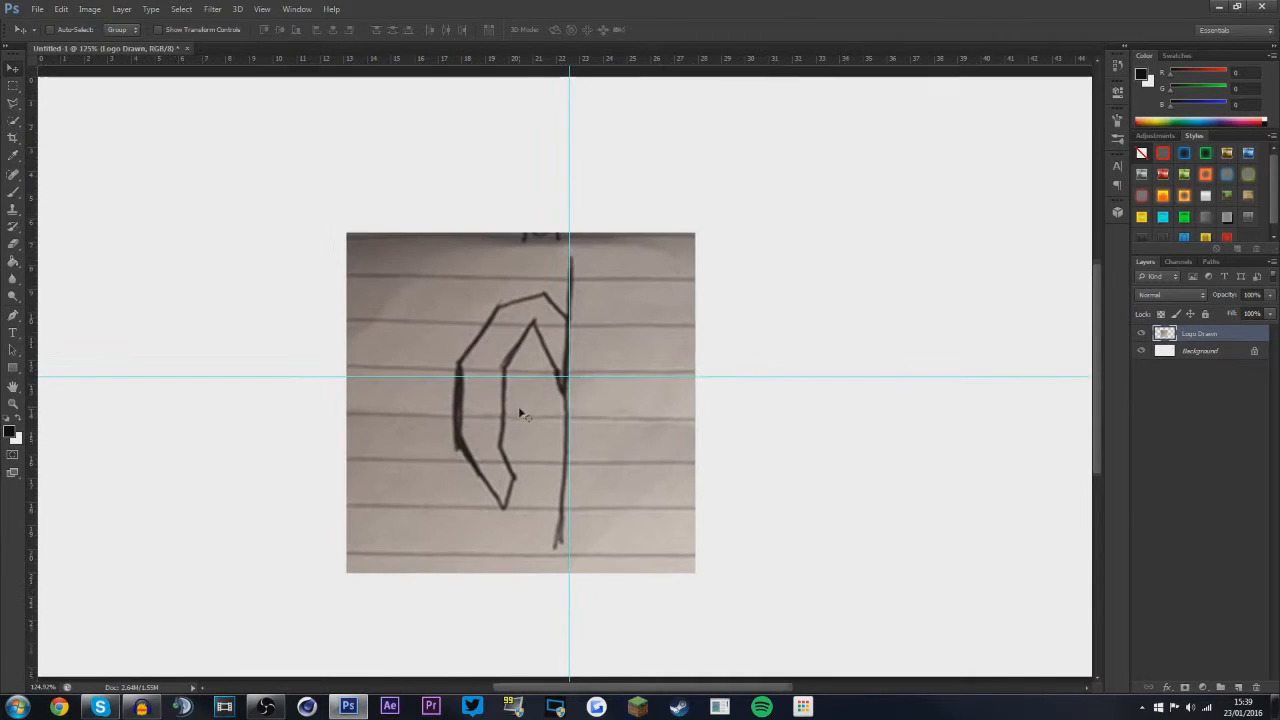
pyautogui.scroll(2, 540, 370)
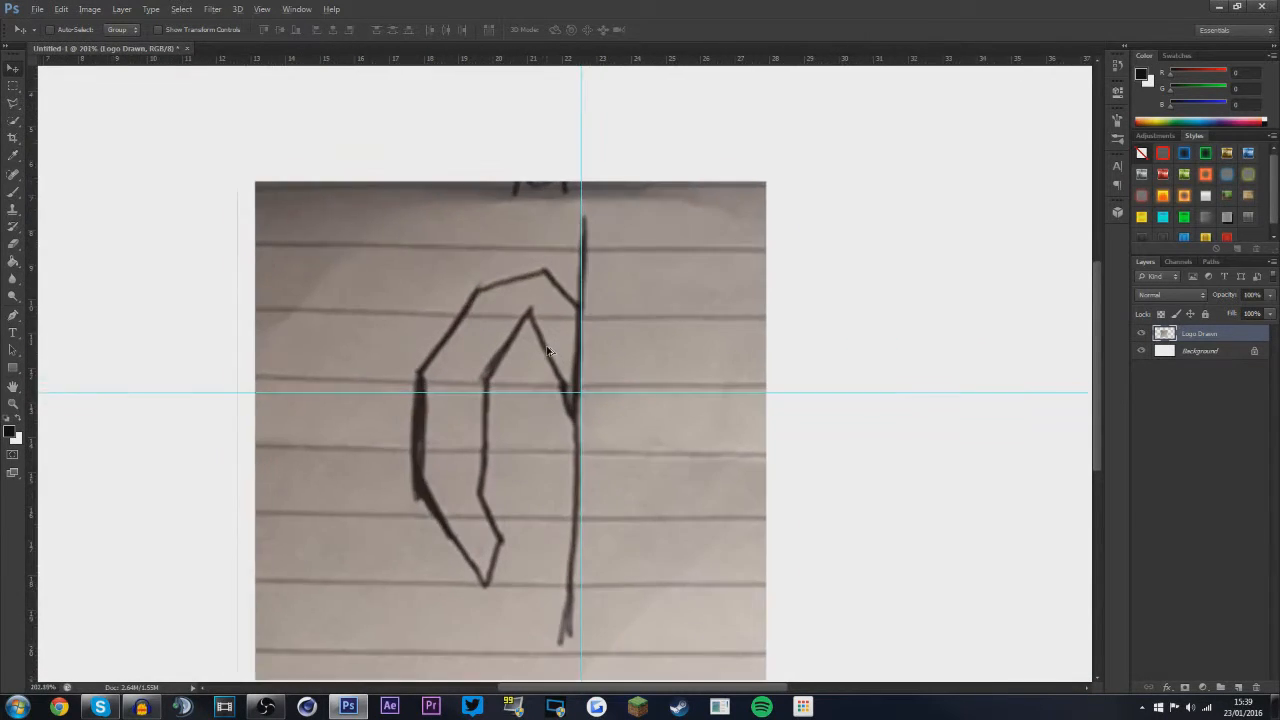
pyautogui.scroll(2, 548, 350)
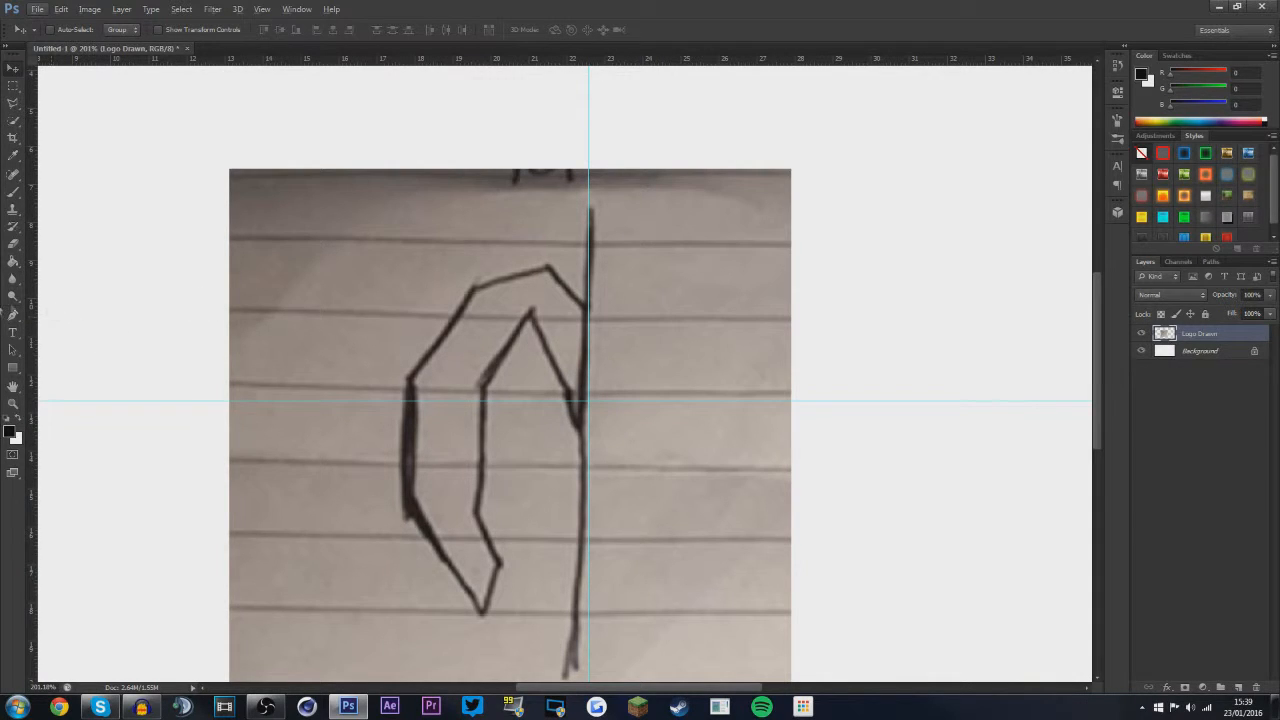
# Activate the Pen tool and add a new empty layer above the Logo Drawn layer
pyautogui.moveTo(15, 318); pyautogui.dragTo(72, 319)
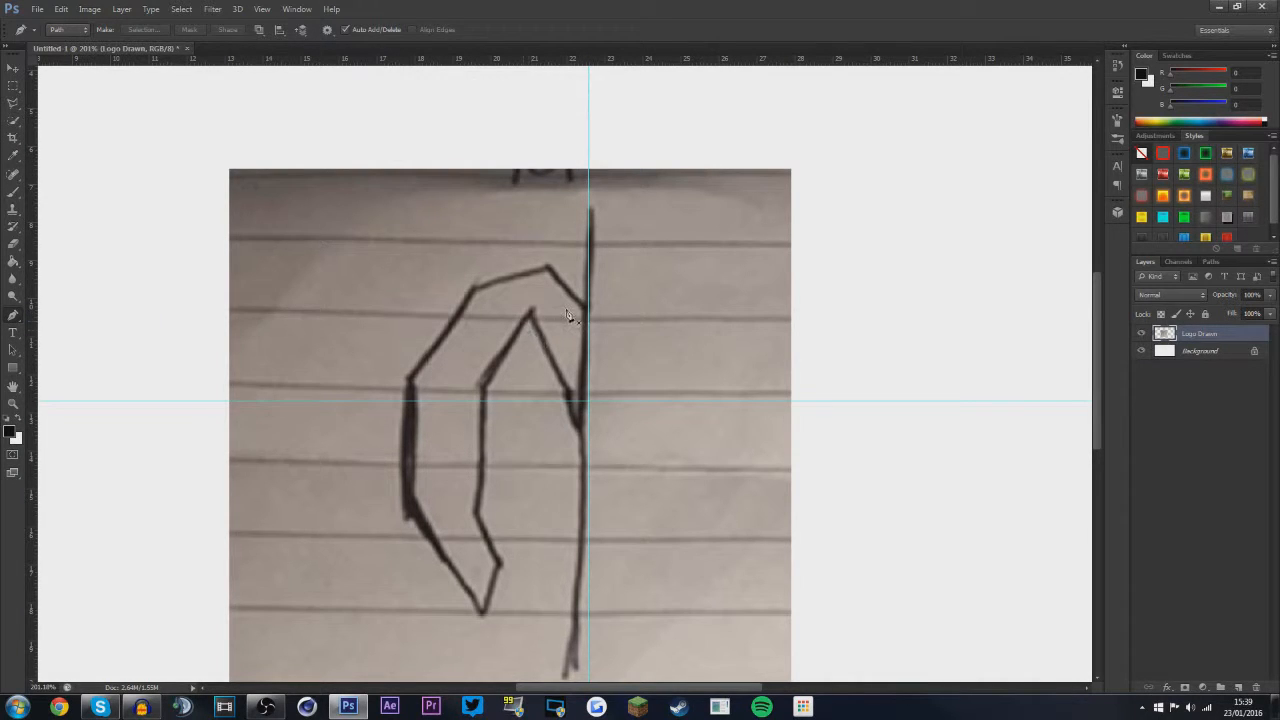
pyautogui.scroll(1, 564, 315)
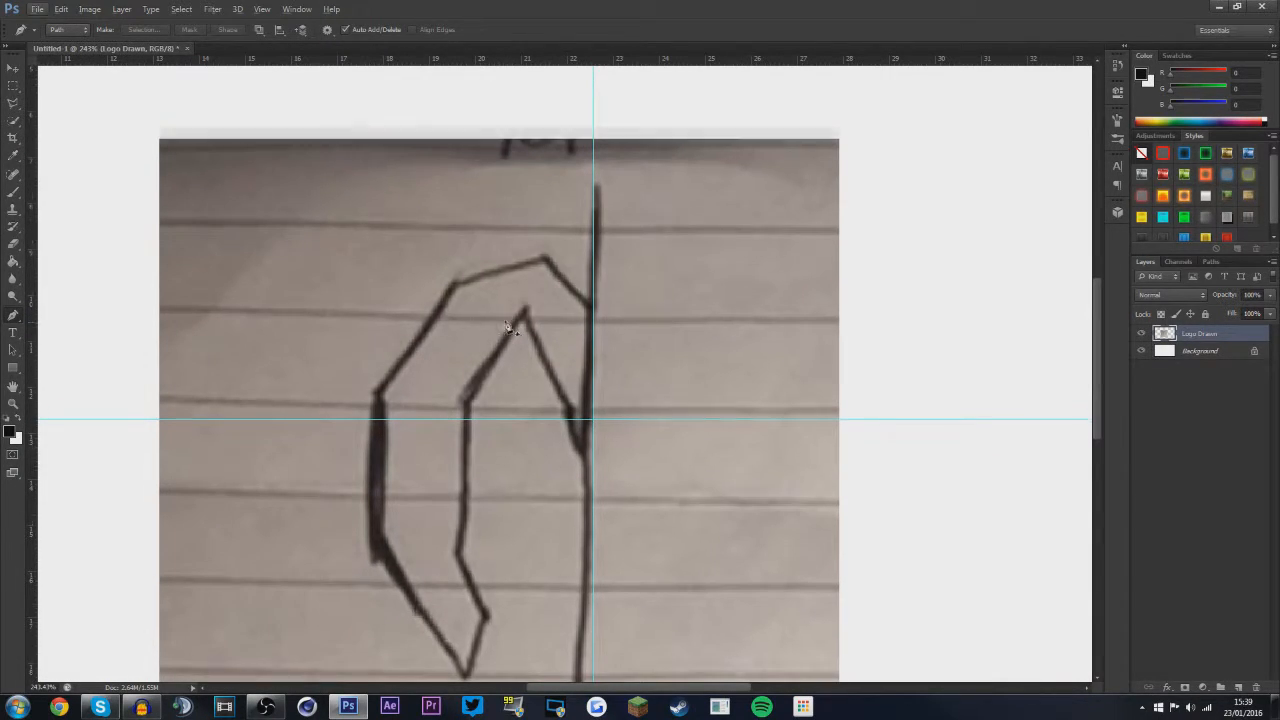
pyautogui.scroll(-1, 360, 296)
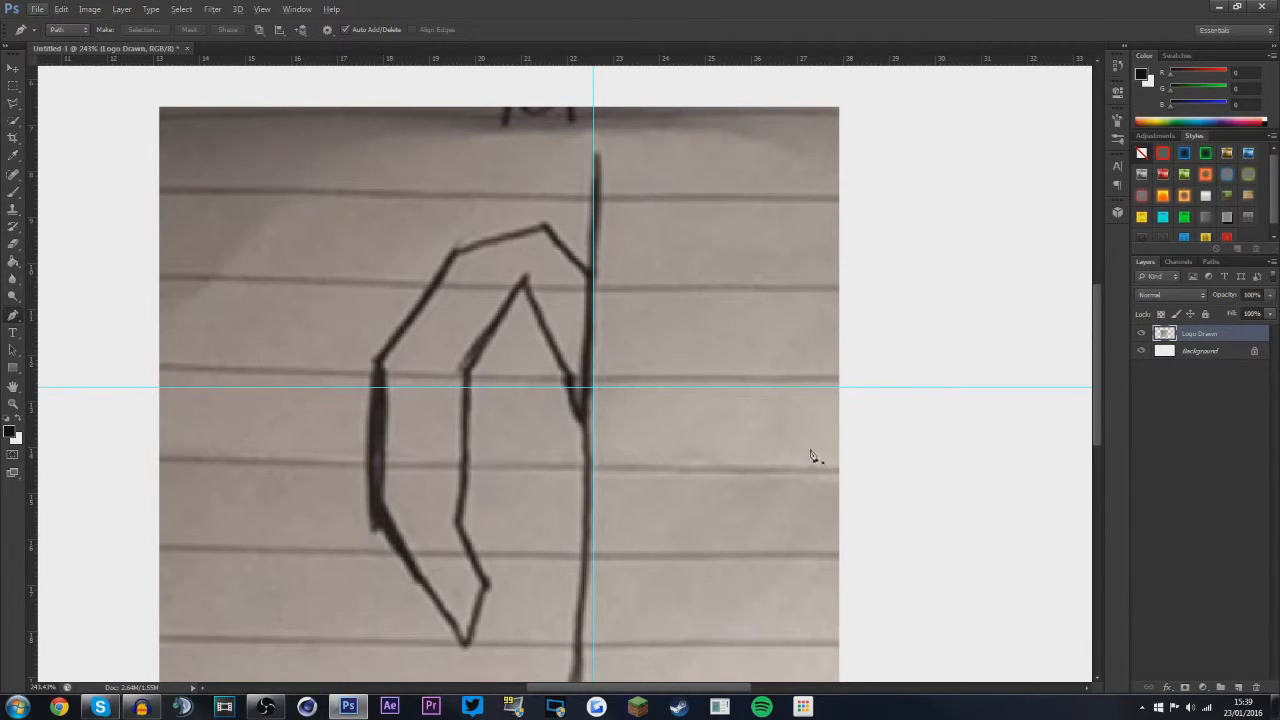
pyautogui.click(1240, 687)
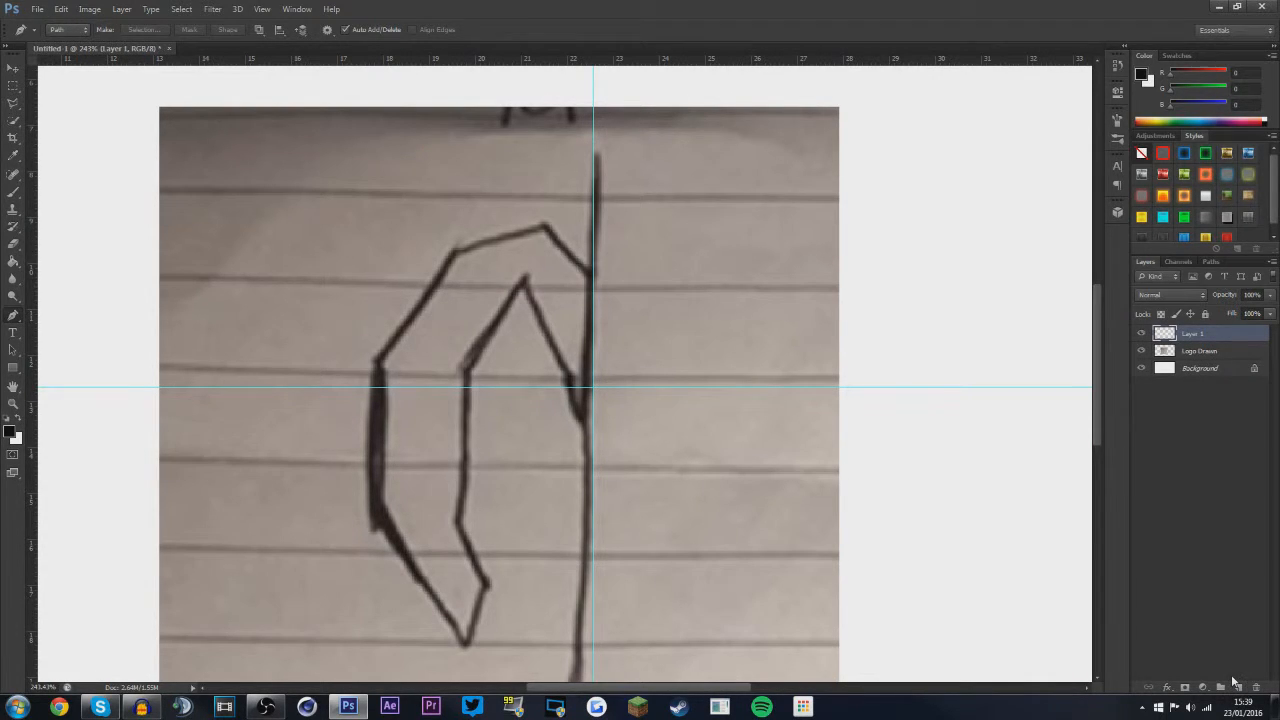
pyautogui.keyDown('alt'); pyautogui.click(1237, 687); pyautogui.keyUp('alt')
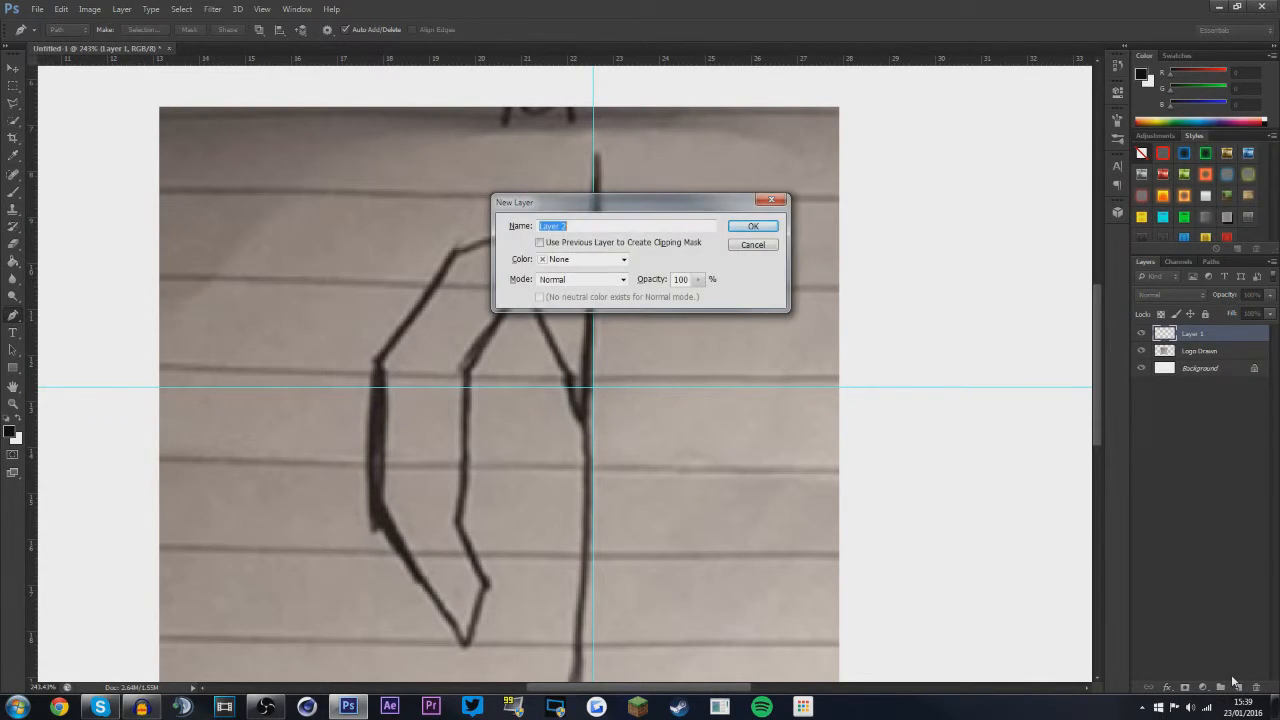
pyautogui.click(750, 245)
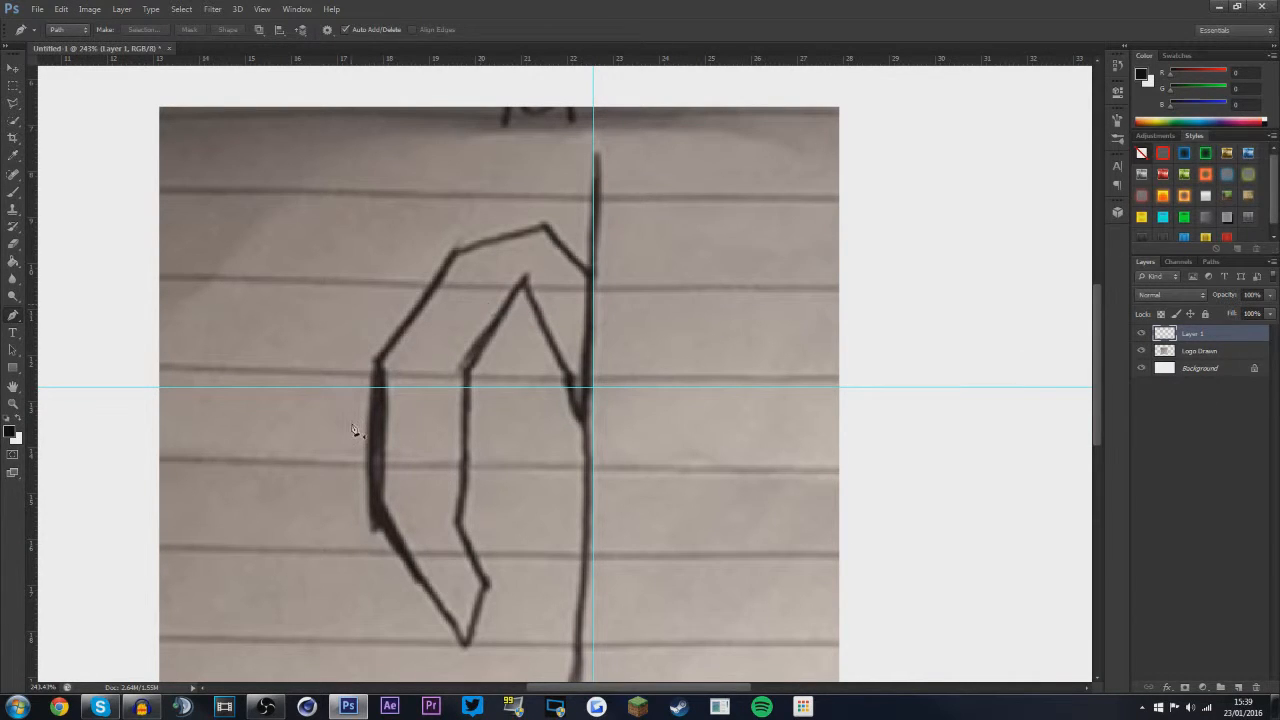
# Start a path on the vertical guide at the outer outline's end, going straight down to the inner join and up to the inner peak
pyautogui.scroll(1, 507, 332)
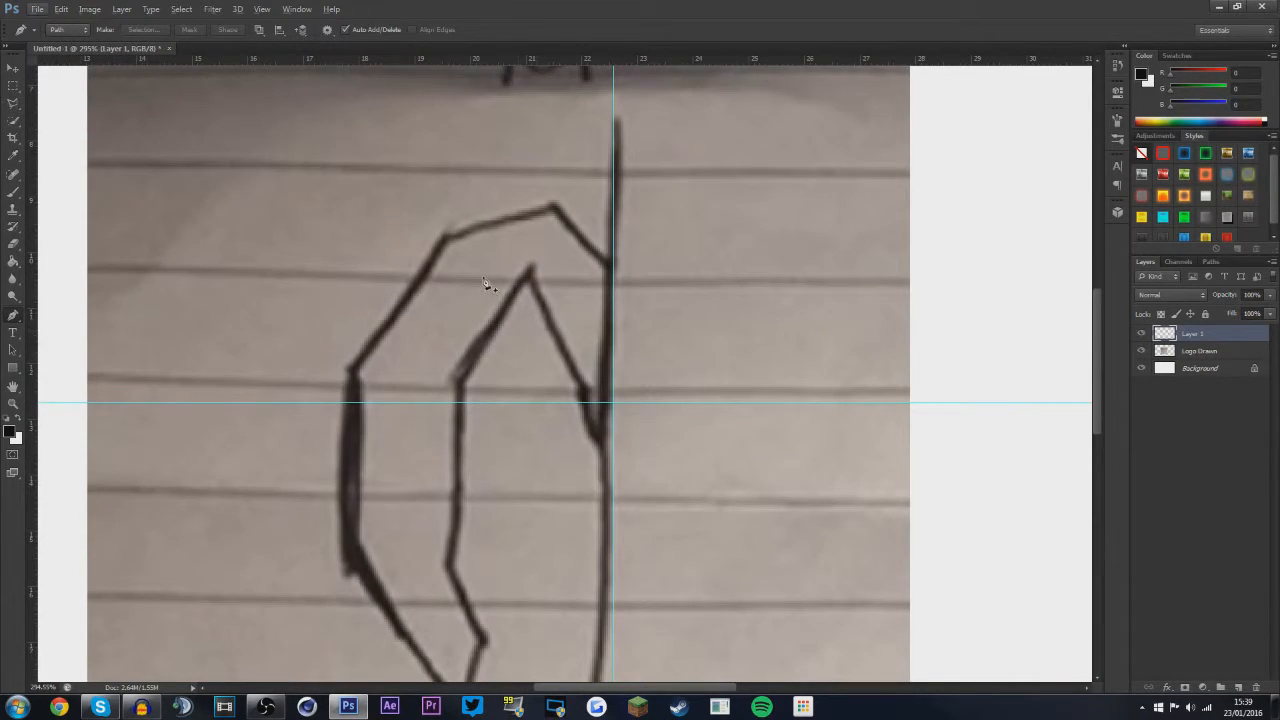
pyautogui.scroll(-1, 486, 284)
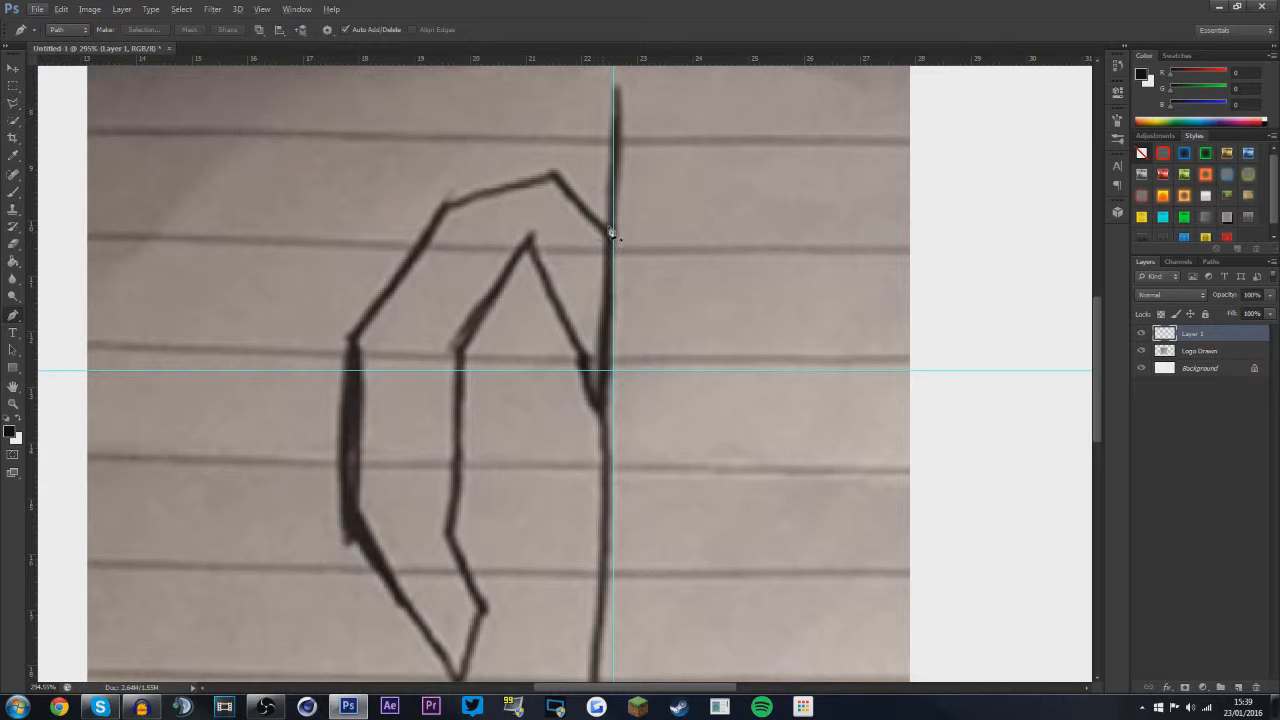
pyautogui.scroll(2, 601, 236)
pyautogui.scroll(-1, 600, 235)
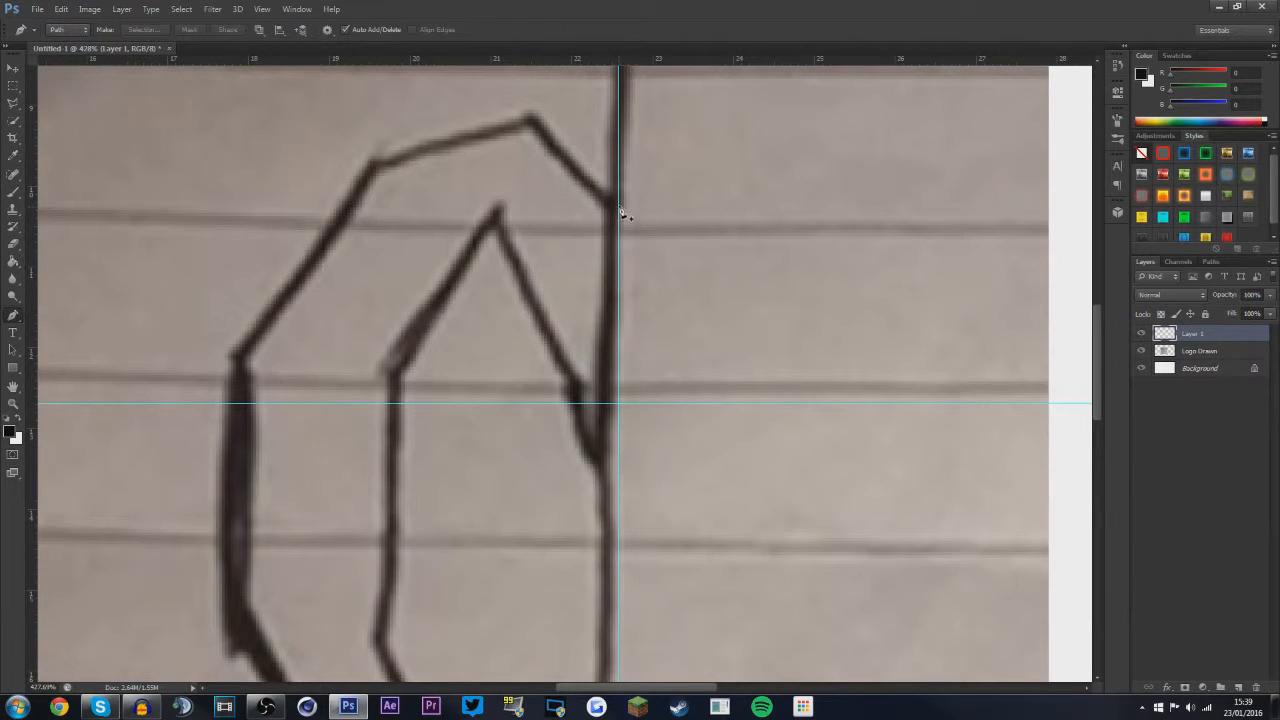
pyautogui.click(619, 206)
pyautogui.click(619, 470)
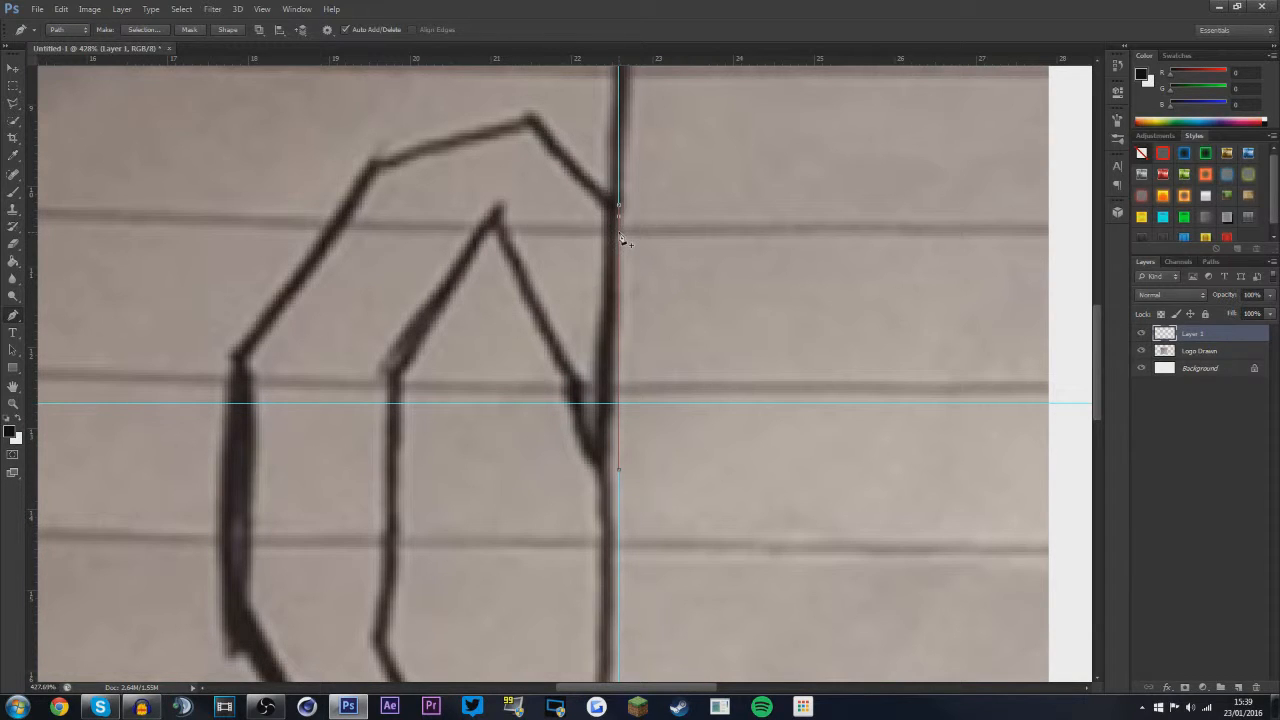
pyautogui.click(498, 218)
pyautogui.scroll(4, 680, 530)
pyautogui.scroll(-5, 596, 357)
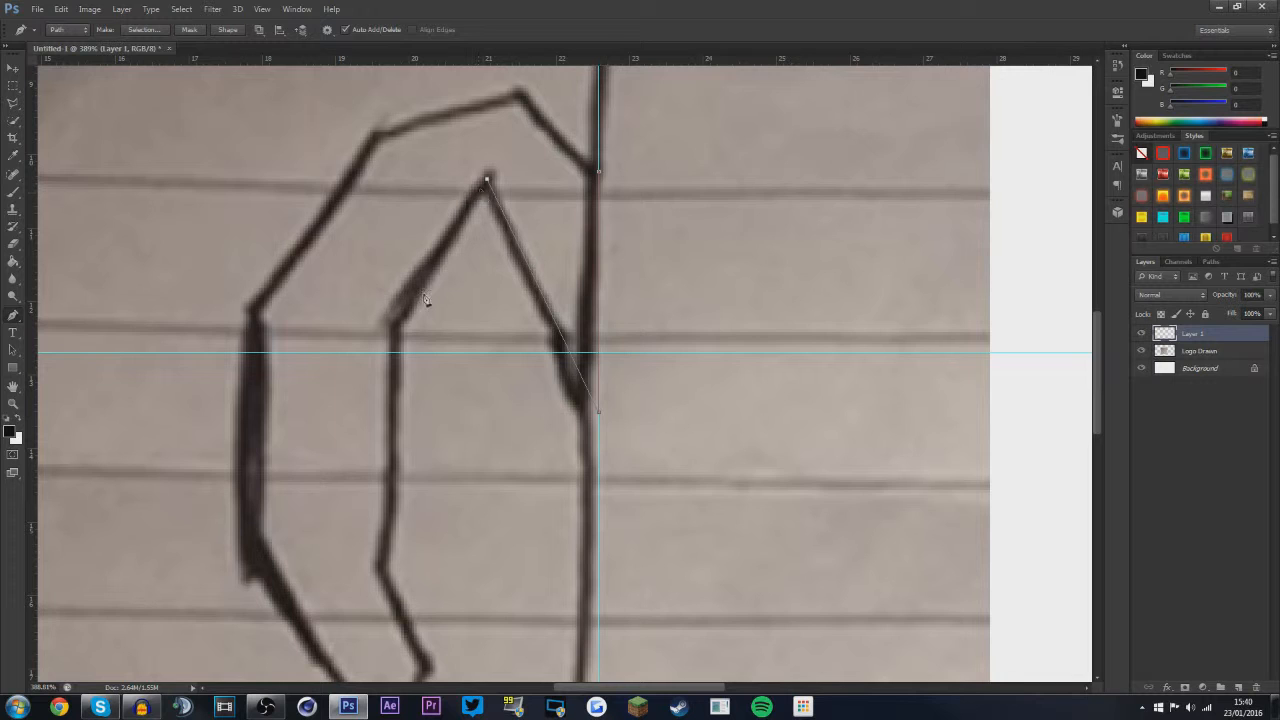
# Continue the path down the sketch's inner edge through the upper and lower bends to the inner corner above the tip
pyautogui.click(394, 323)
pyautogui.scroll(-2, 394, 333)
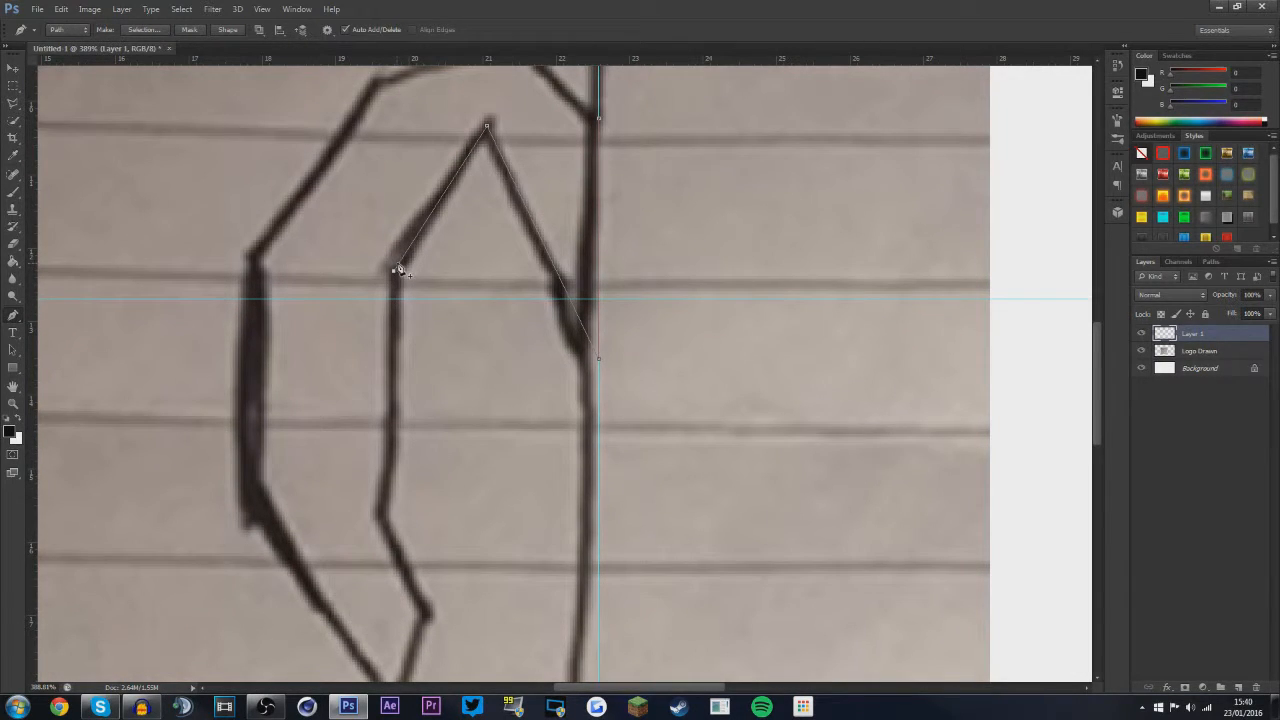
pyautogui.click(392, 512)
pyautogui.scroll(-3, 385, 500)
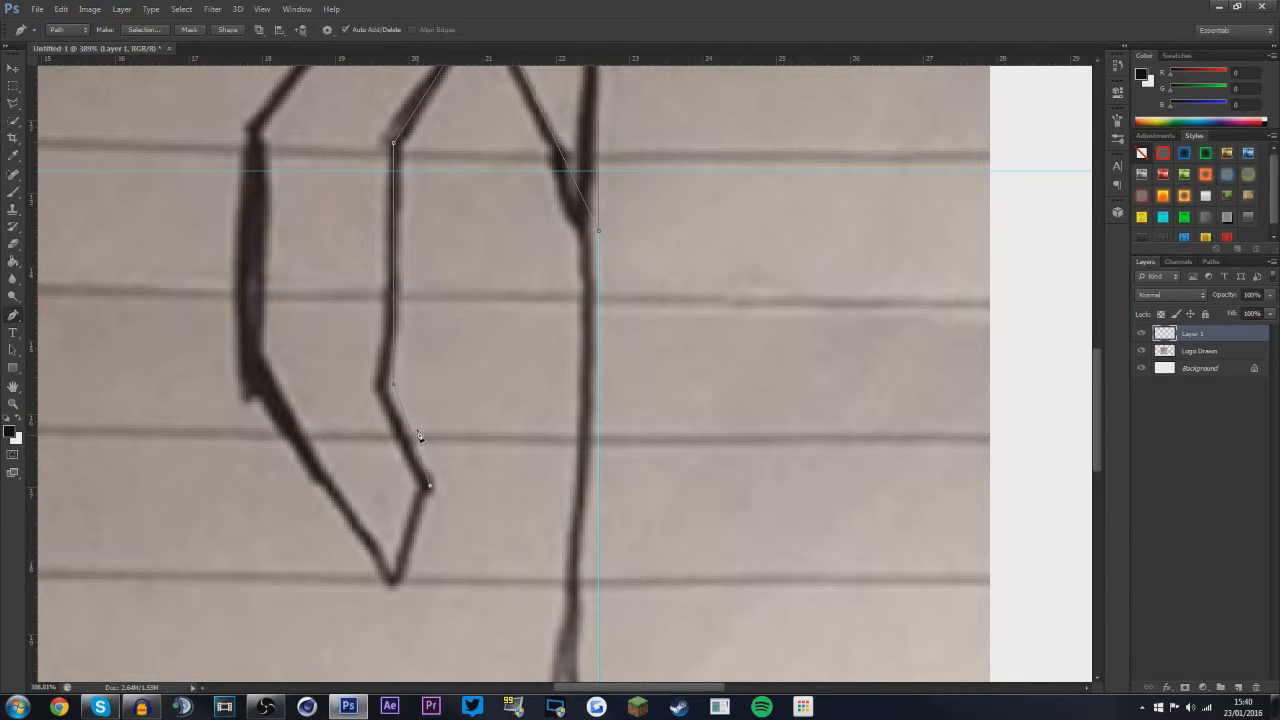
pyautogui.hotkey('ctrl', 'z')
pyautogui.click(390, 405)
pyautogui.scroll(-2, 372, 370)
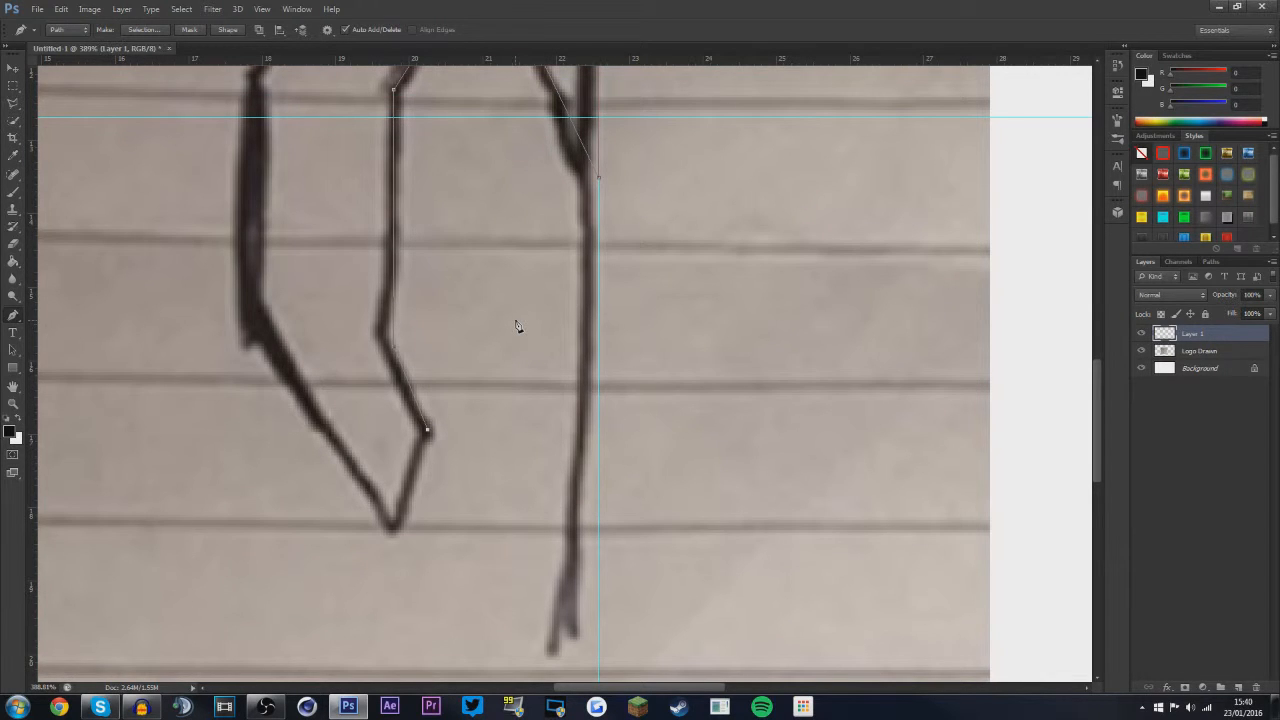
# Extend the path to the sketch's bottom tip and up to the lower corner of the outer edge
pyautogui.click(391, 529)
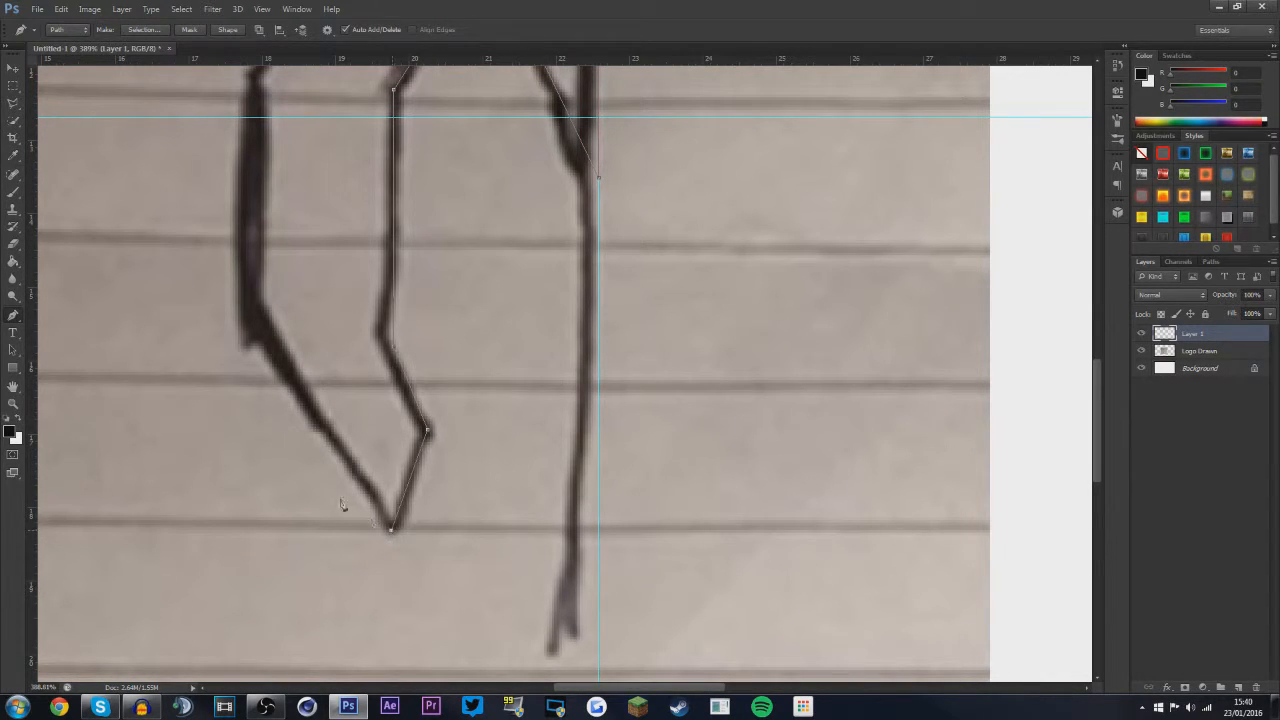
pyautogui.click(261, 341)
pyautogui.scroll(4, 200, 337)
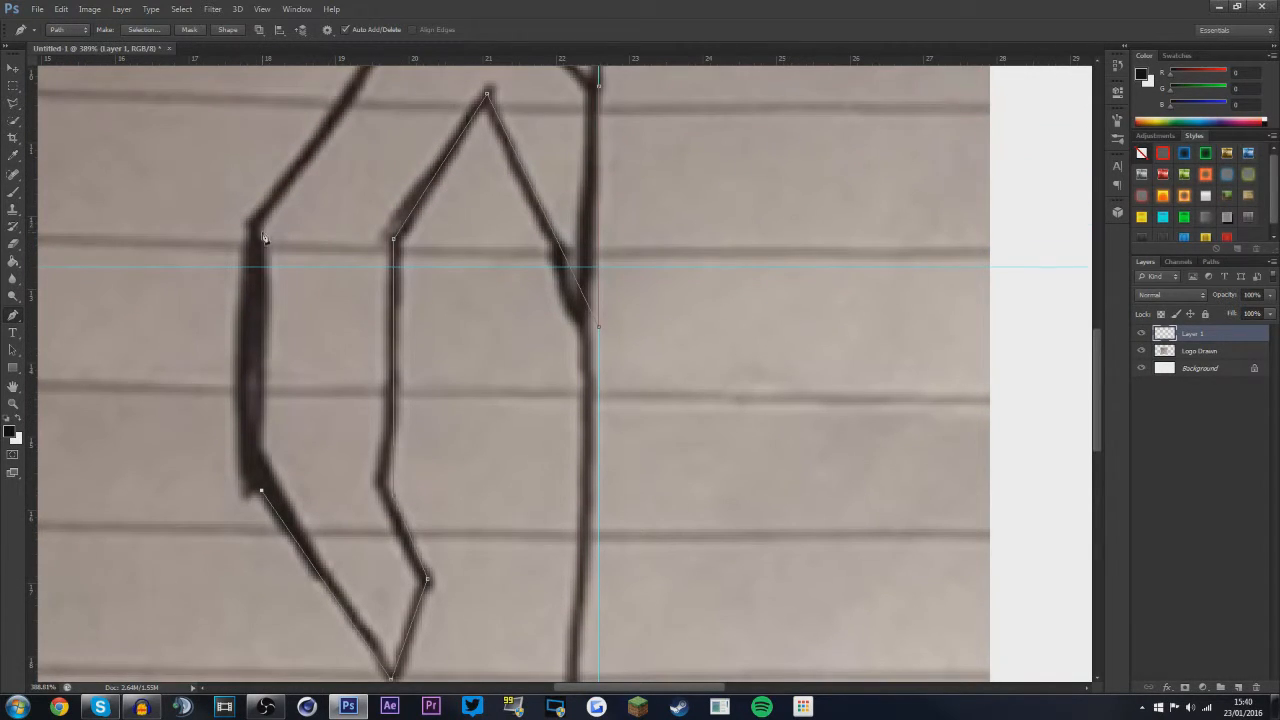
# Add a horizontal guide level with the inner edge's upper bend and place the outer edge's matching upper anchor on it
pyautogui.moveTo(331, 60); pyautogui.dragTo(362, 238)
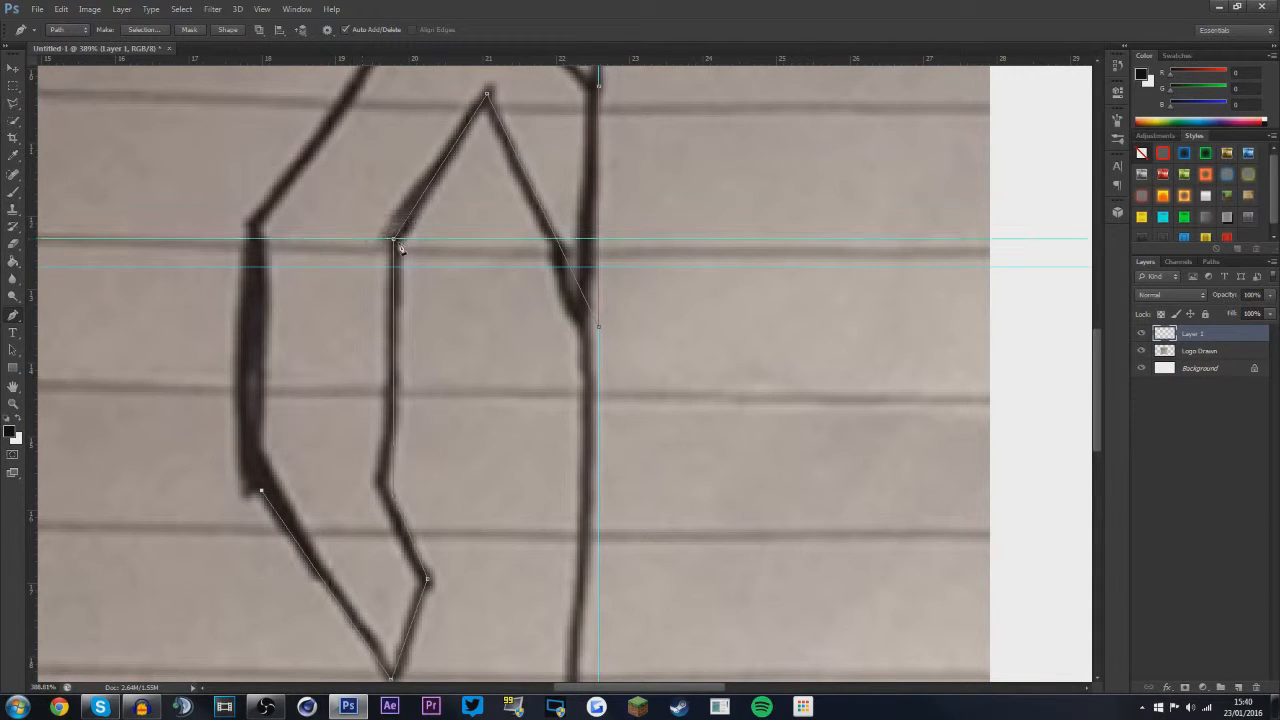
pyautogui.scroll(3, 393, 232)
pyautogui.scroll(-3, 381, 263)
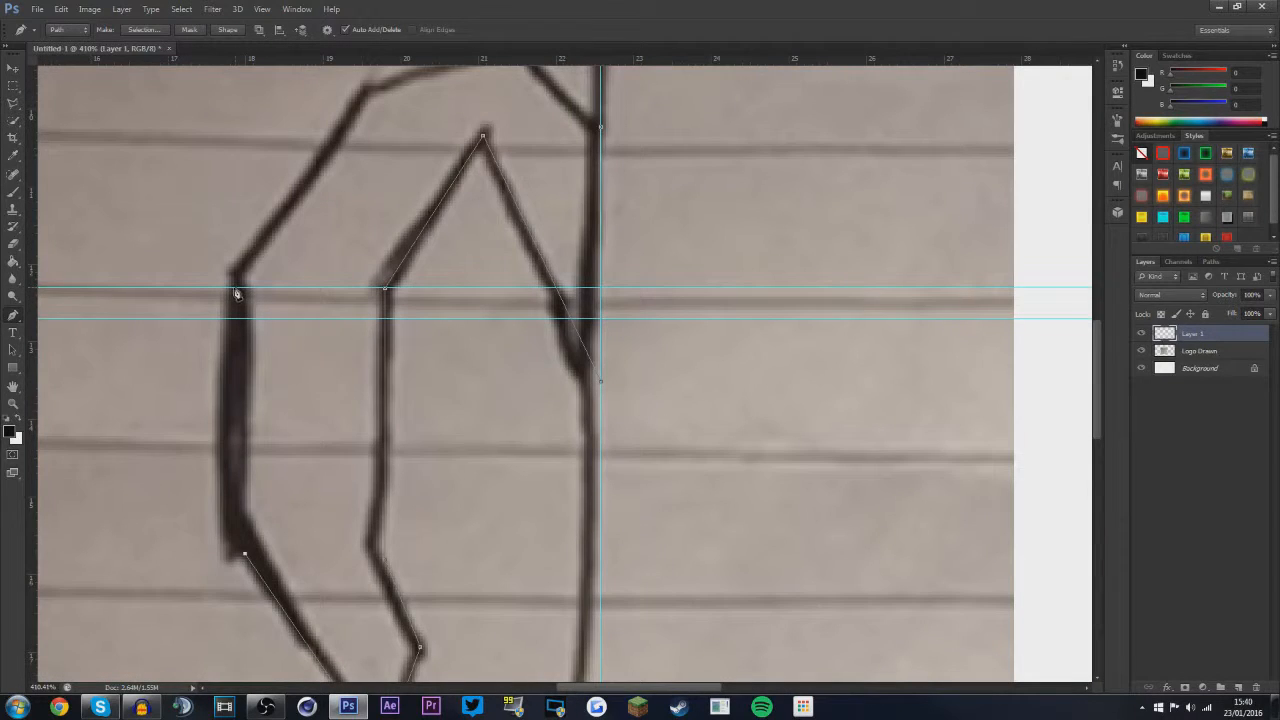
pyautogui.click(240, 289)
pyautogui.scroll(2, 375, 182)
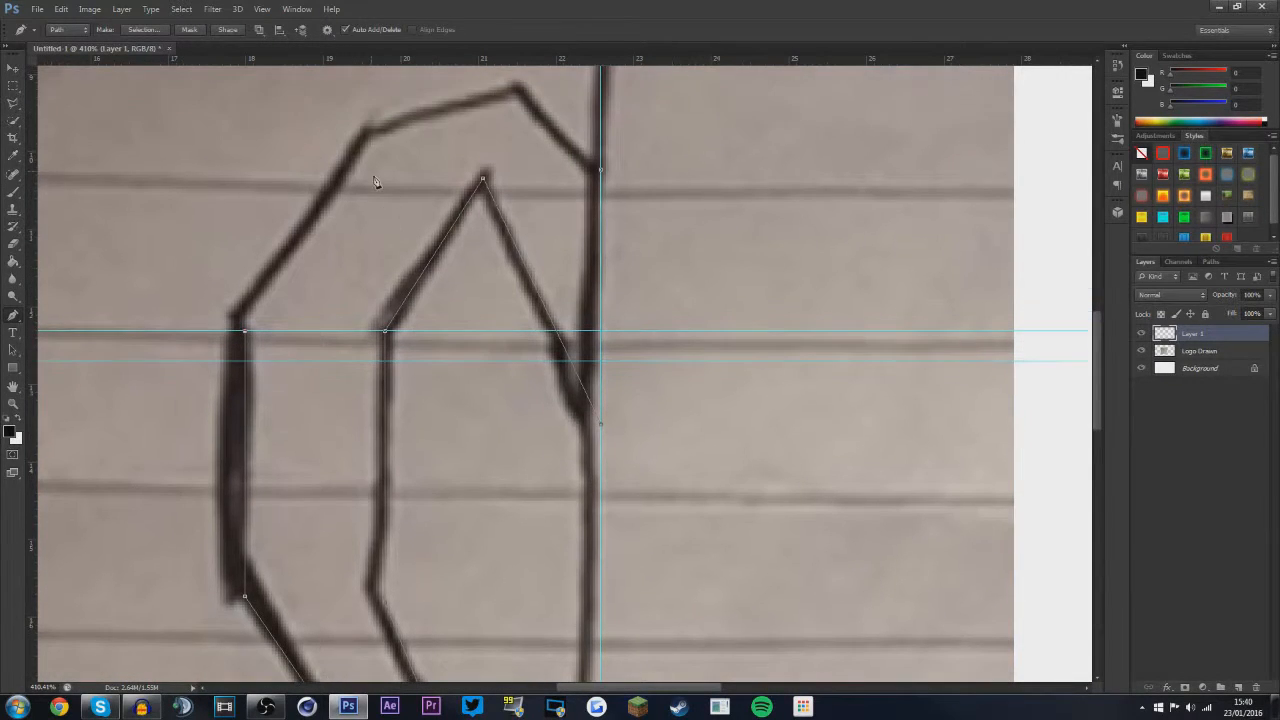
# Trace the two top corners of the outer outline and close the path at its starting point on the vertical guide
pyautogui.click(368, 133)
pyautogui.click(518, 90)
pyautogui.scroll(-2, 575, 137)
pyautogui.scroll(2, 543, 378)
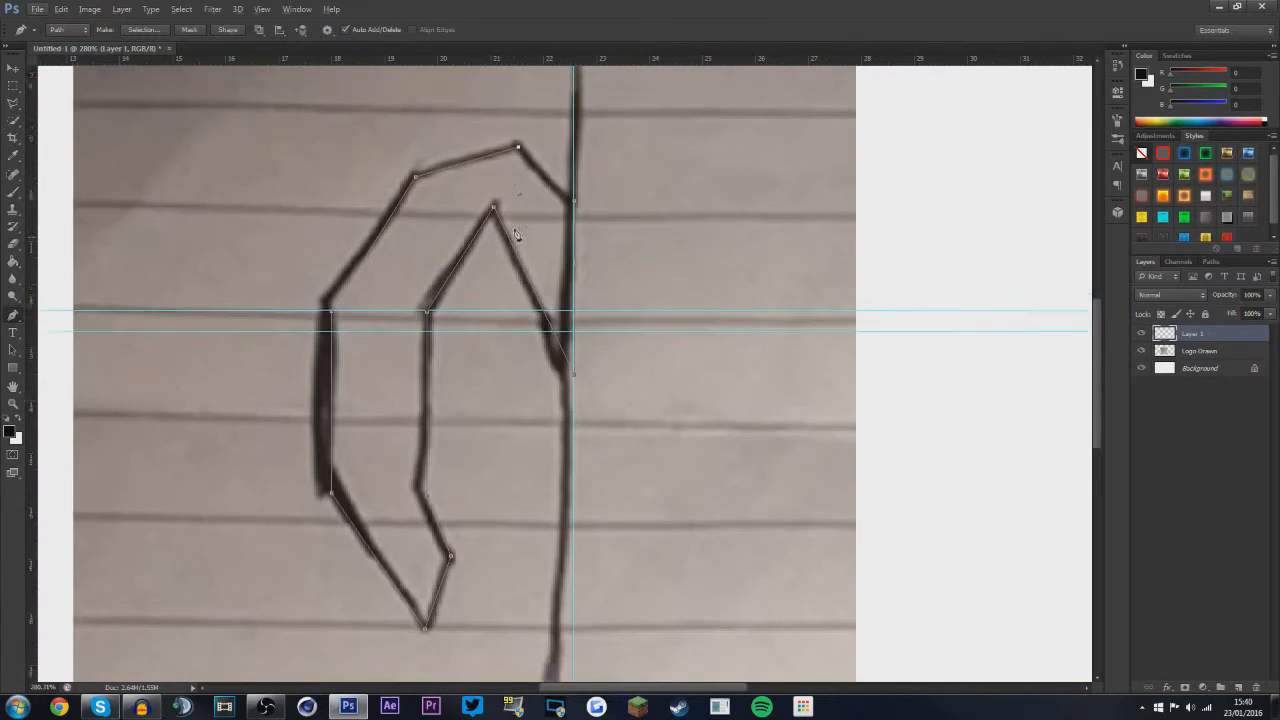
pyautogui.scroll(2, 572, 245)
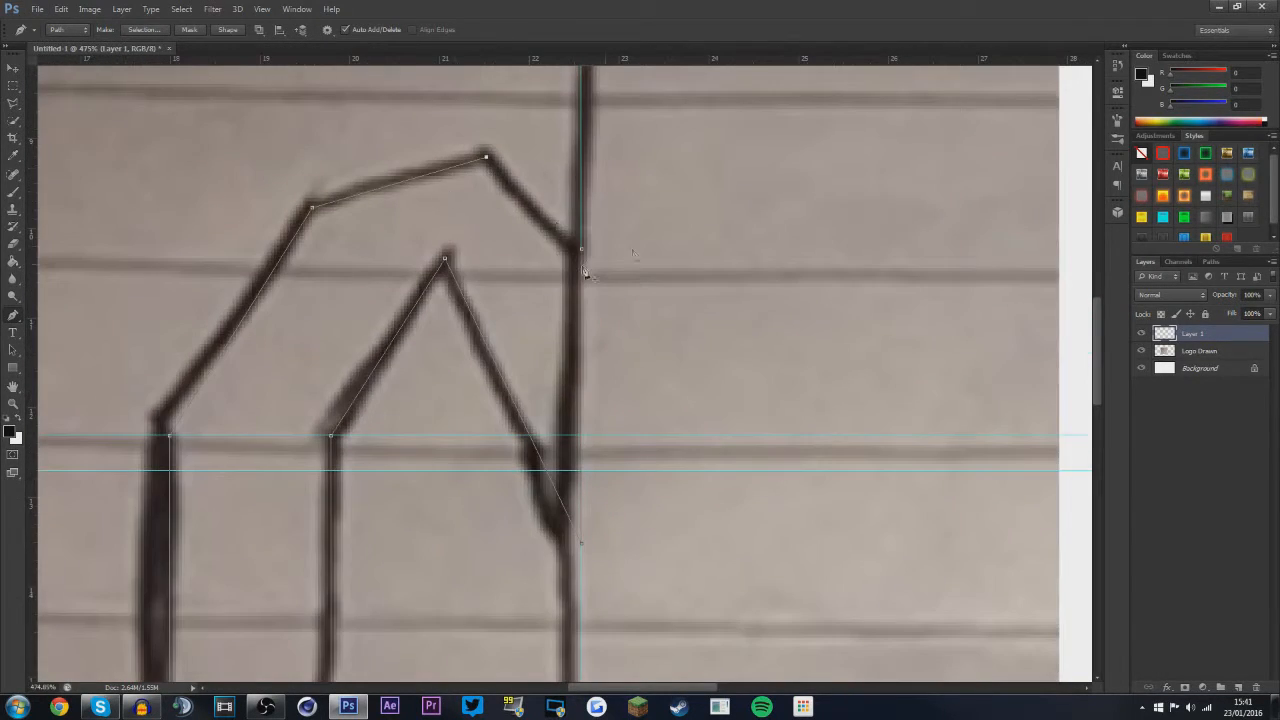
pyautogui.scroll(2, 571, 251)
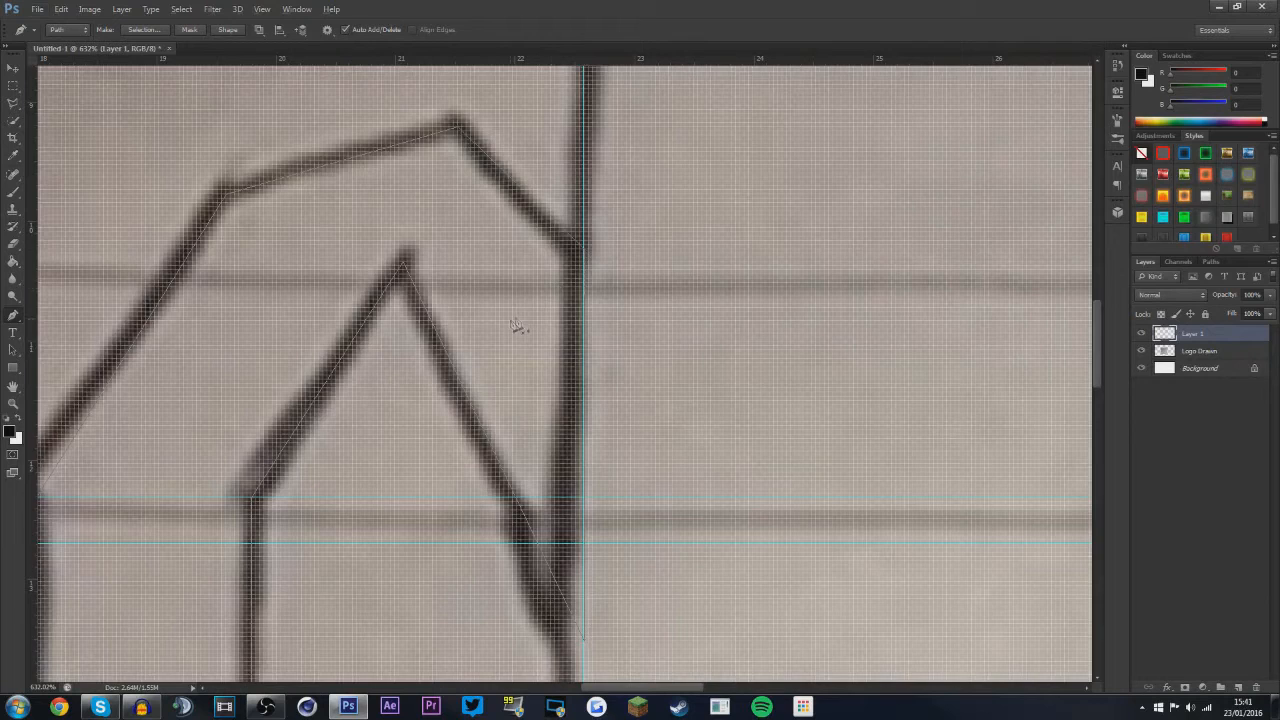
pyautogui.scroll(-5, 517, 326)
pyautogui.scroll(-2, 490, 330)
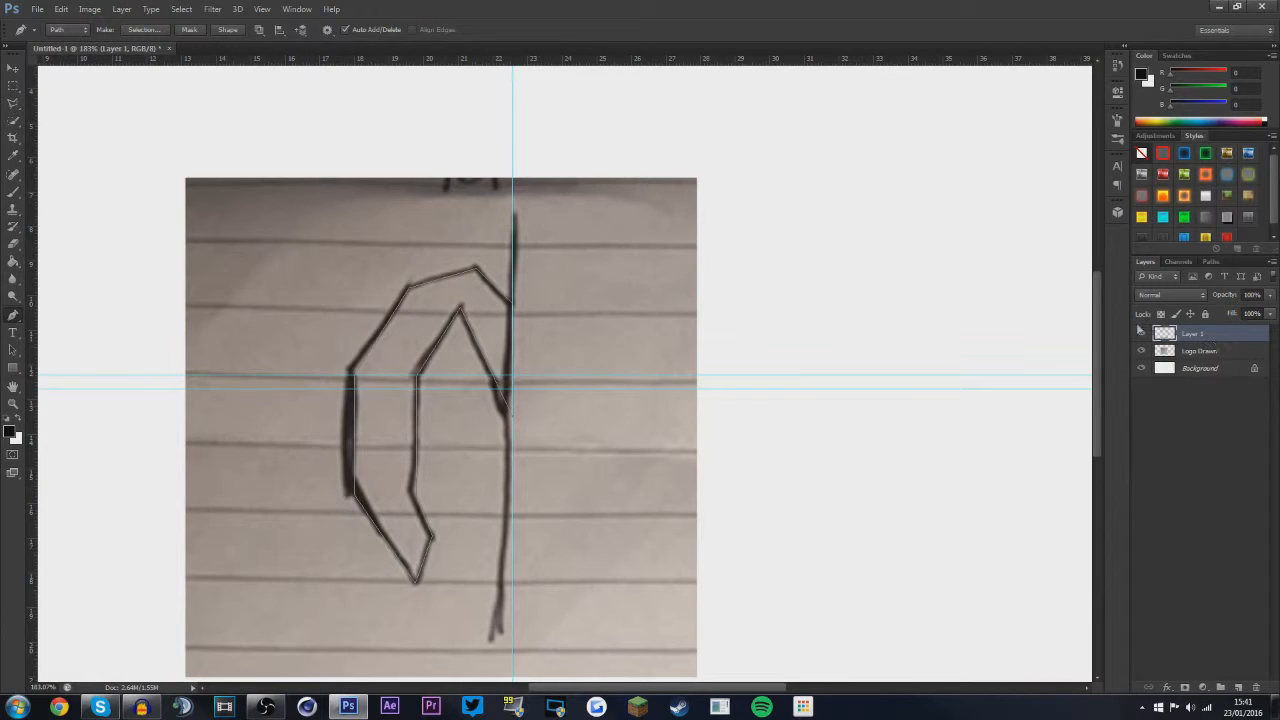
# Fill the traced path on the new layer with black, using Normal mode at 100% opacity
pyautogui.rightClick(466, 299)
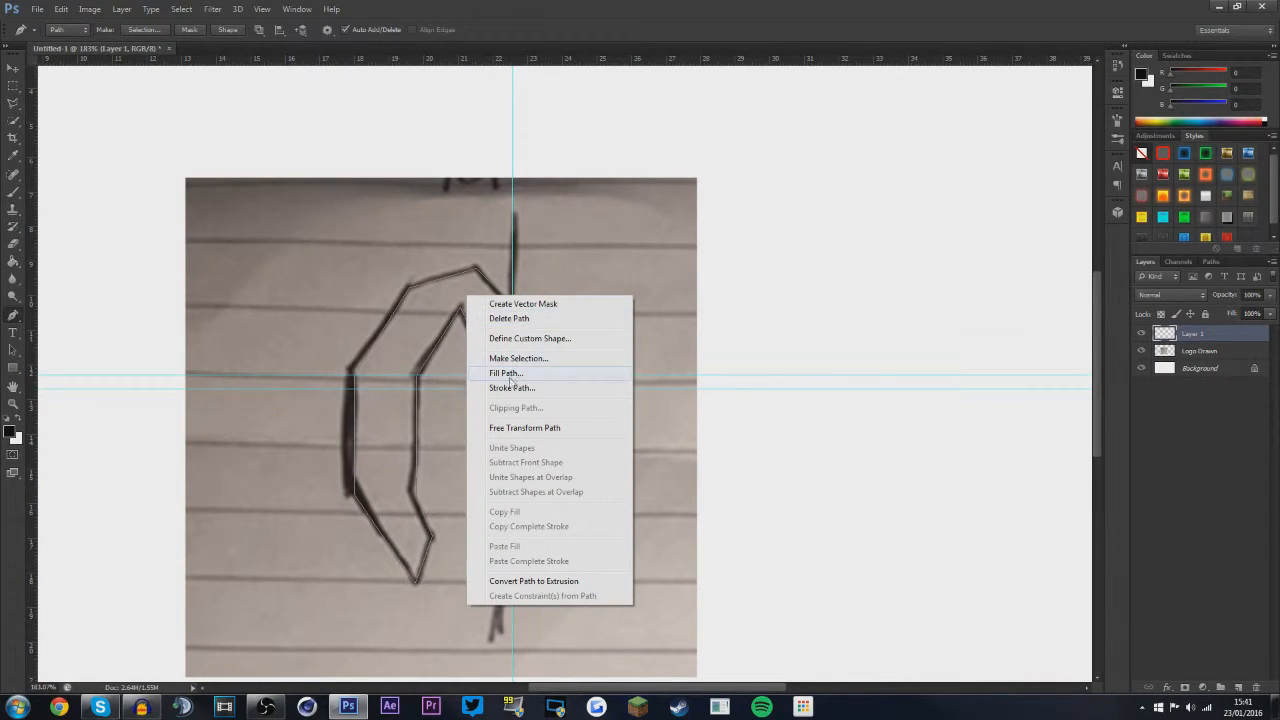
pyautogui.click(509, 376)
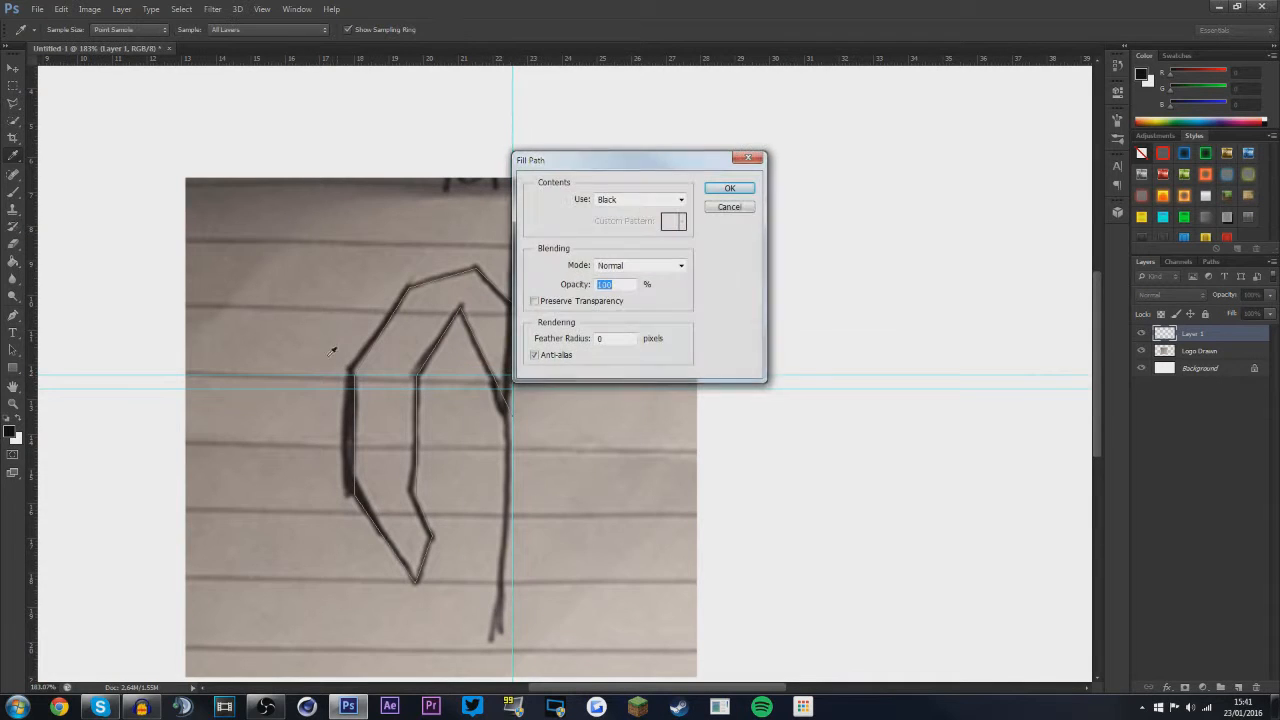
pyautogui.click(619, 202)
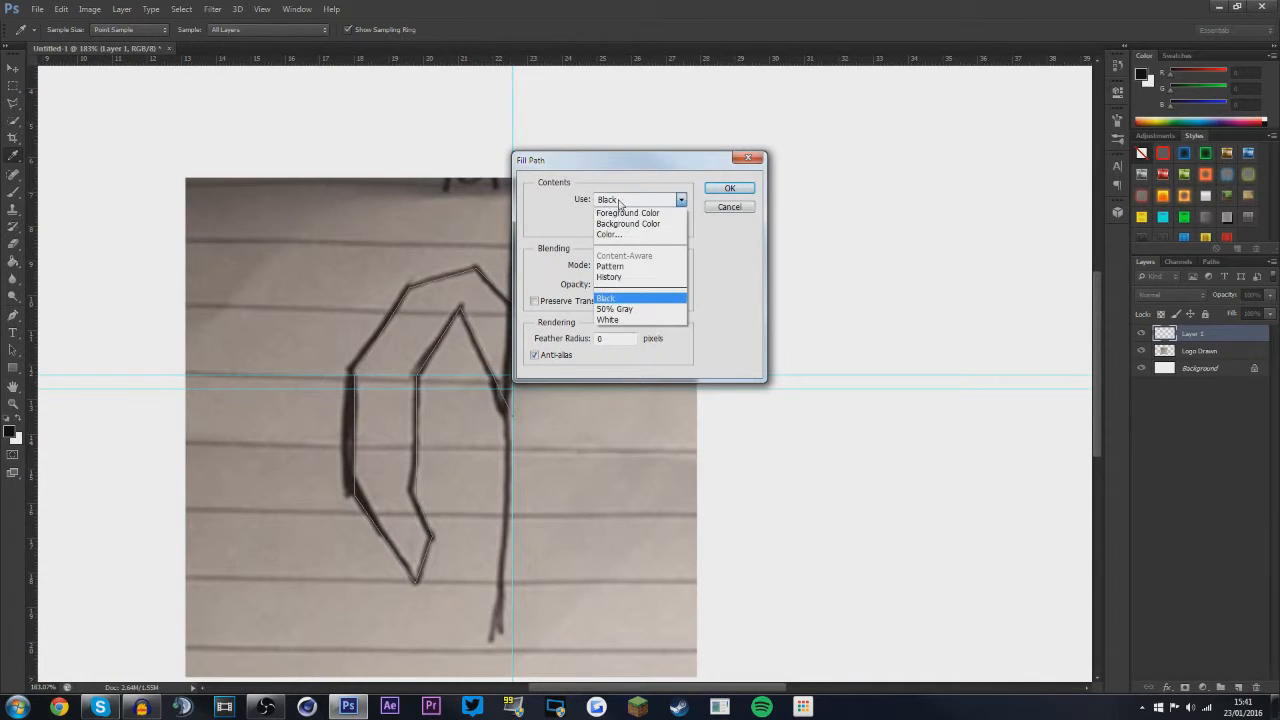
pyautogui.click(624, 298)
pyautogui.click(634, 202)
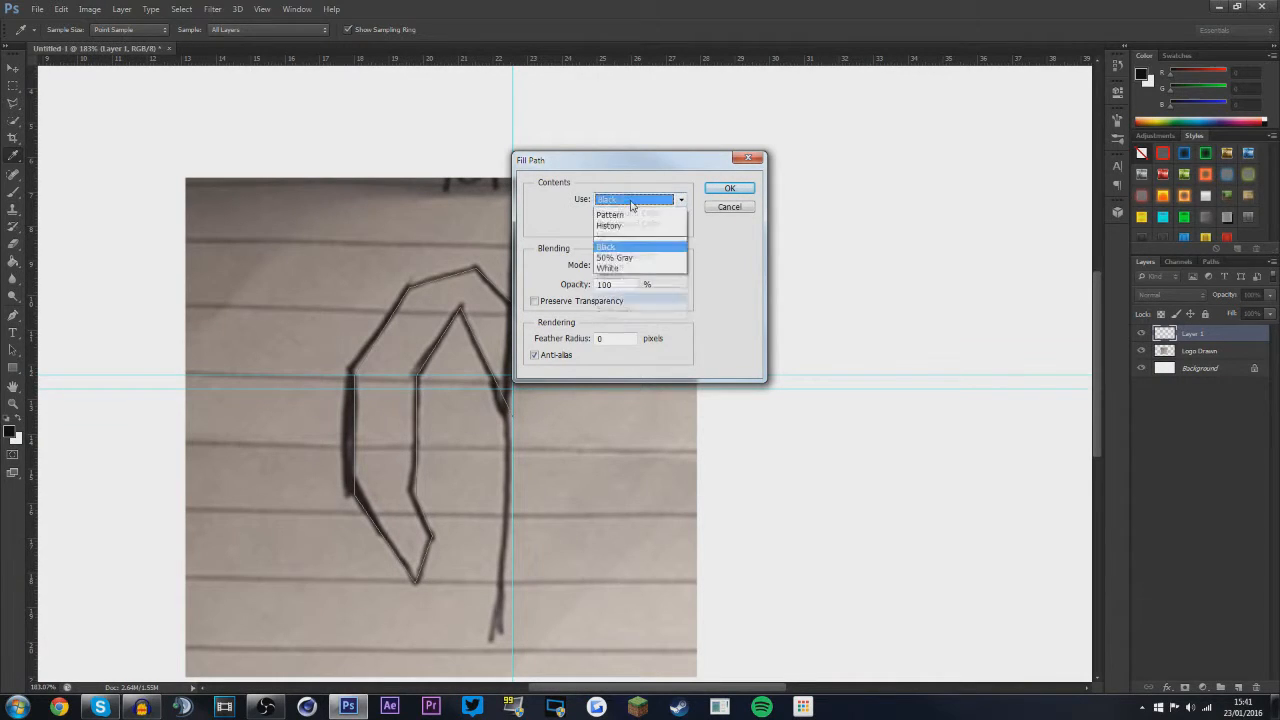
pyautogui.click(621, 298)
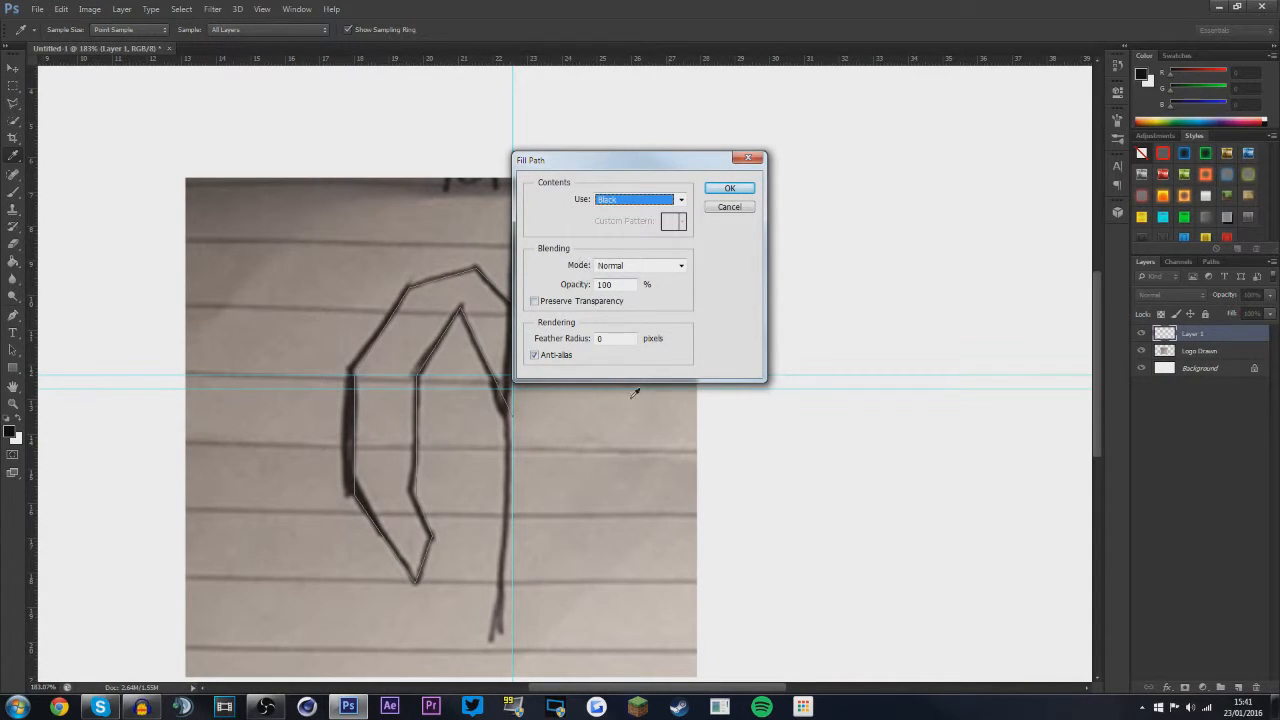
pyautogui.click(630, 265)
pyautogui.click(600, 277)
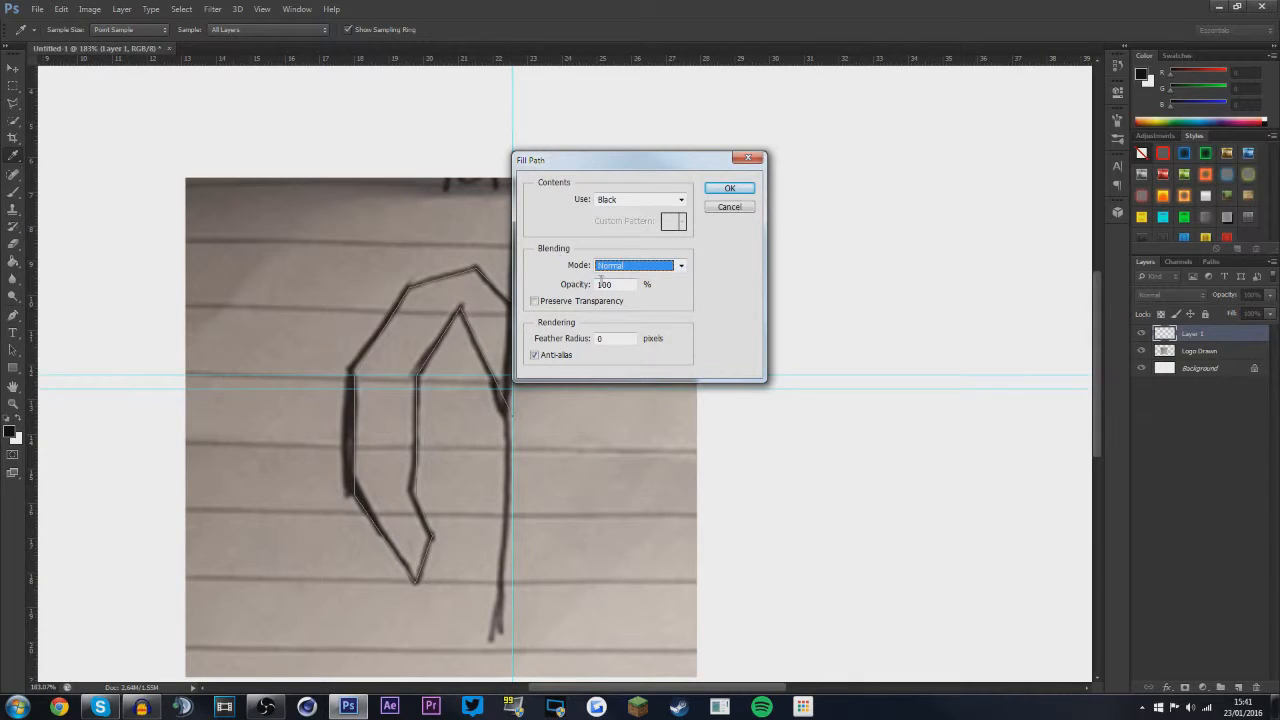
pyautogui.click(730, 189)
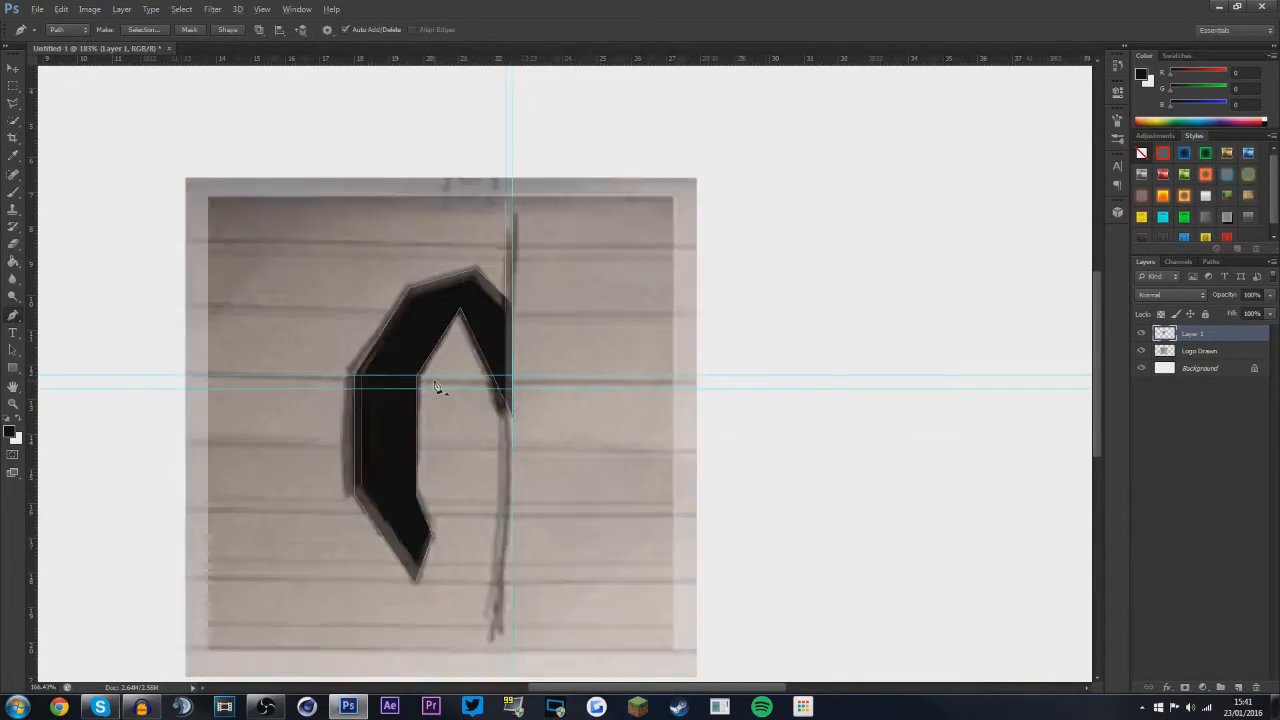
pyautogui.scroll(-2, 437, 386)
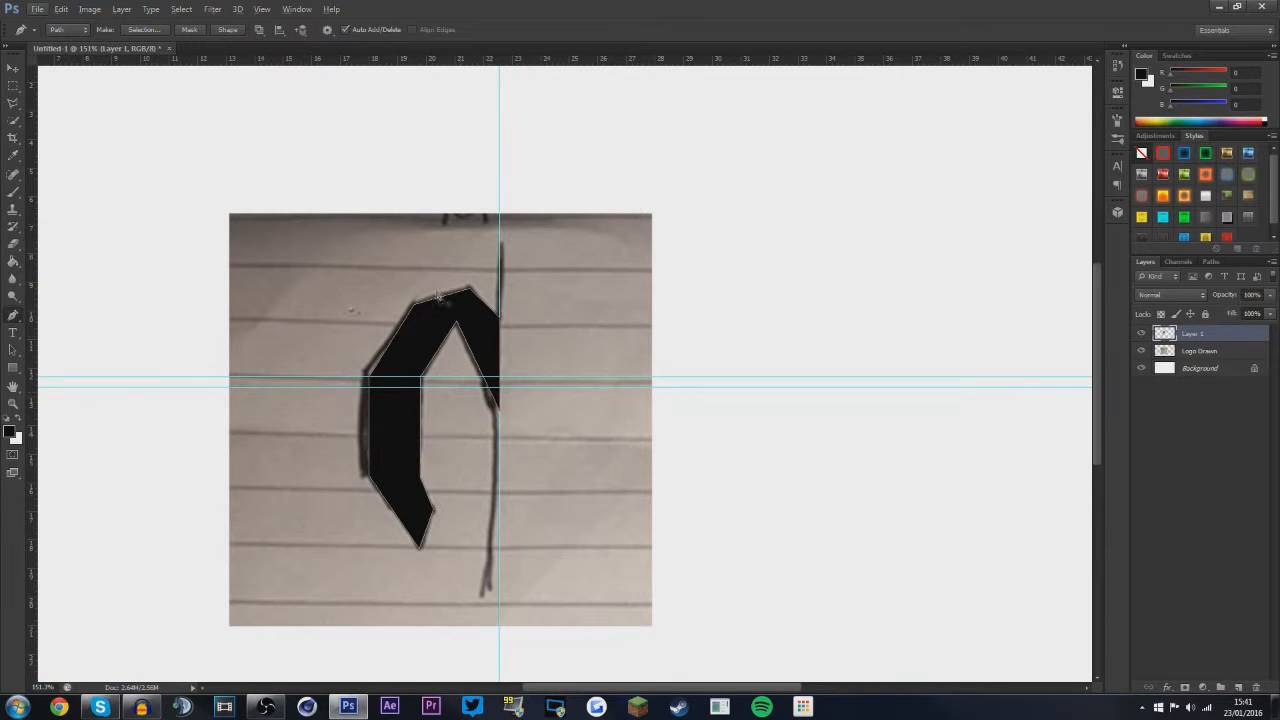
# Delete the pen path from around the filled black shape
pyautogui.rightClick(412, 345)
pyautogui.click(461, 371)
pyautogui.scroll(-3, 409, 404)
pyautogui.scroll(5, 409, 405)
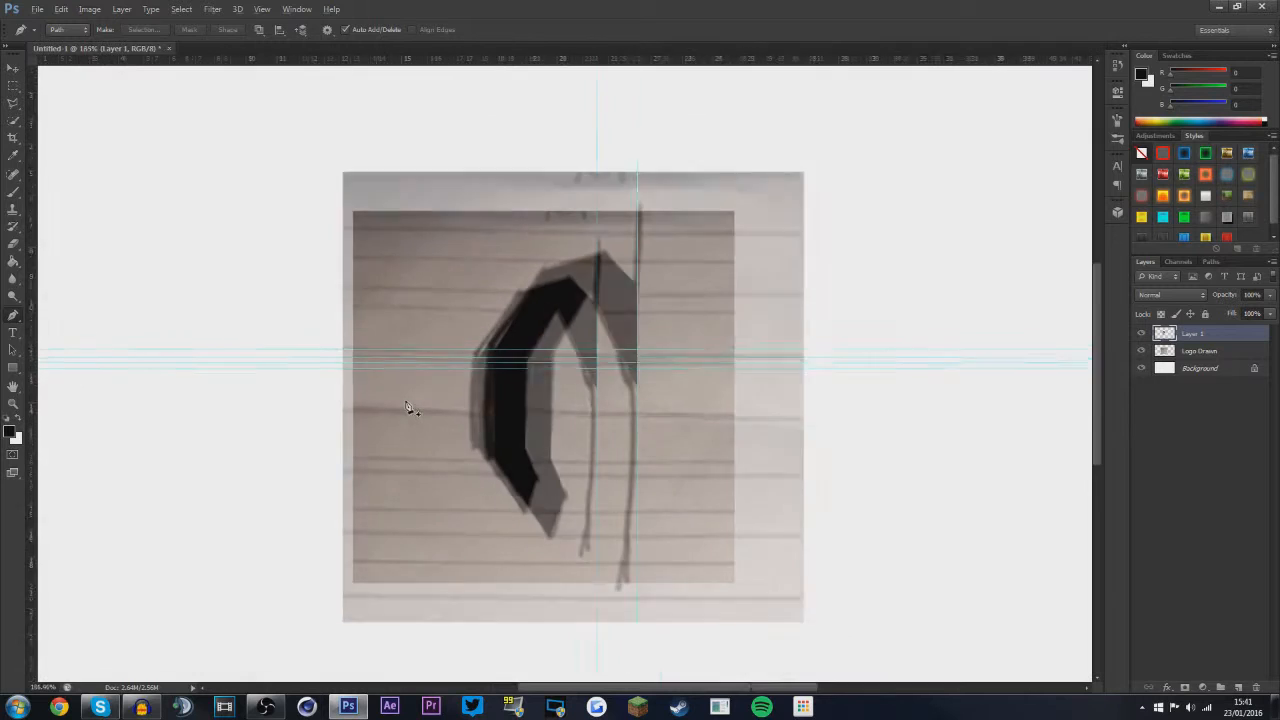
pyautogui.scroll(-2, 781, 394)
pyautogui.scroll(-3, 751, 374)
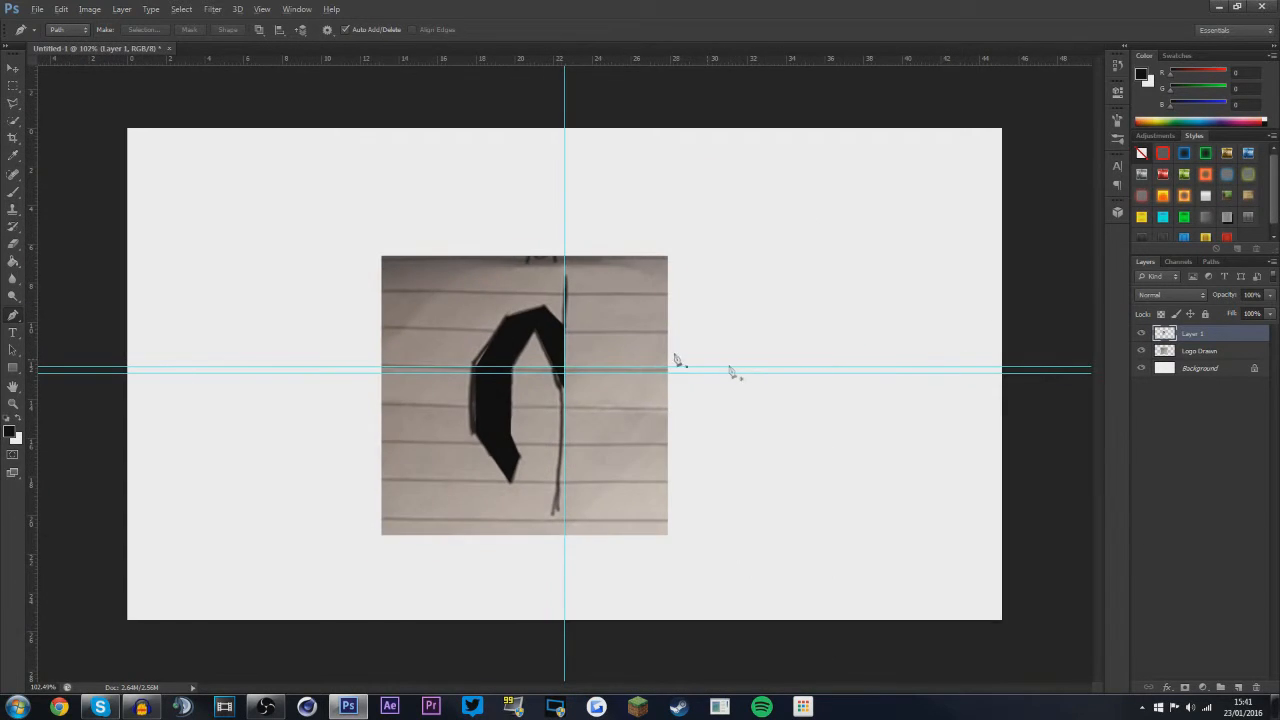
# Hide the Logo Drawn layer so only the black half-letter shape shows over the background
pyautogui.scroll(4, 580, 369)
pyautogui.scroll(1, 562, 375)
pyautogui.click(1143, 352)
pyautogui.click(1140, 353)
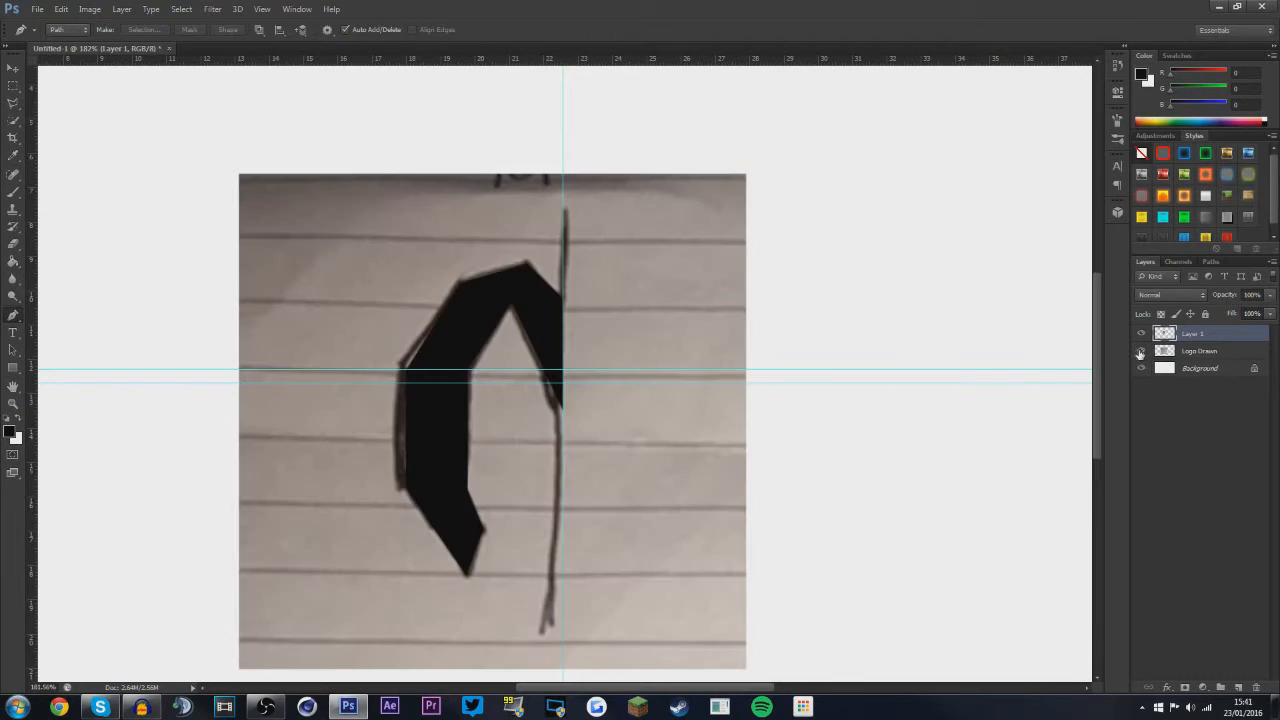
pyautogui.click(1140, 353)
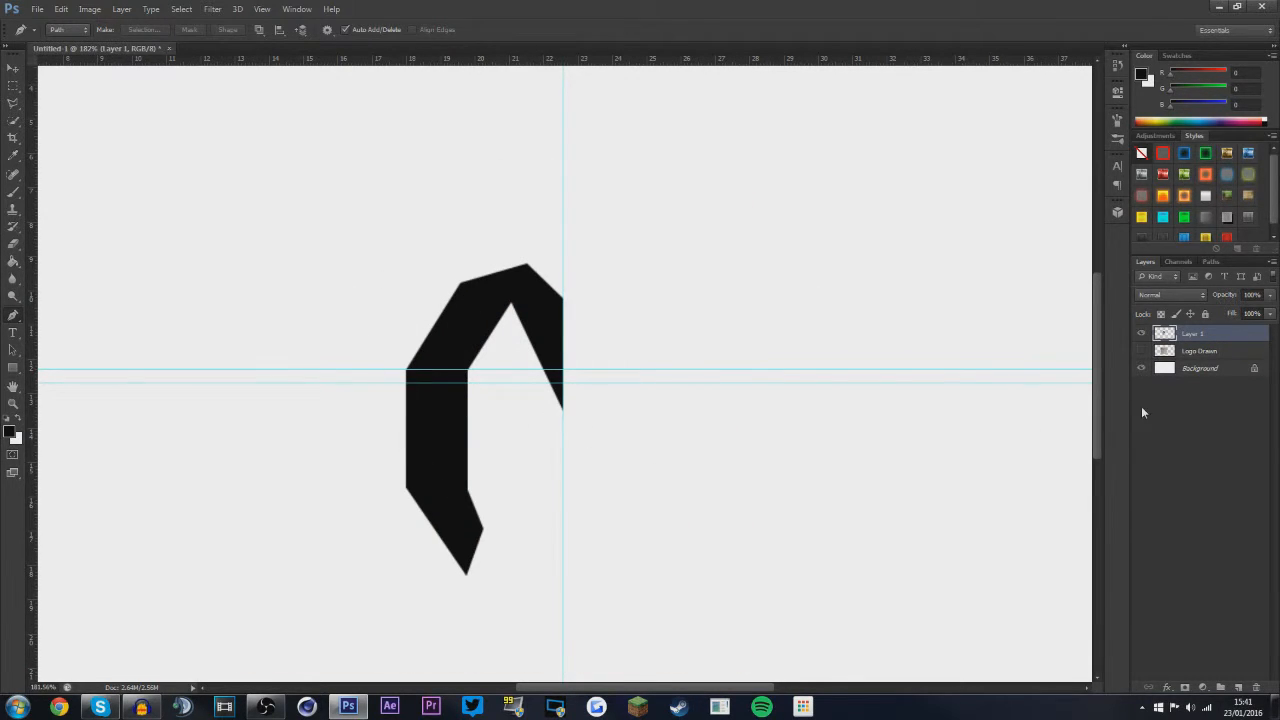
# Remove the upper of the two horizontal guides from the canvas and duplicate the black half-letter's layer
pyautogui.scroll(-6, 728, 342)
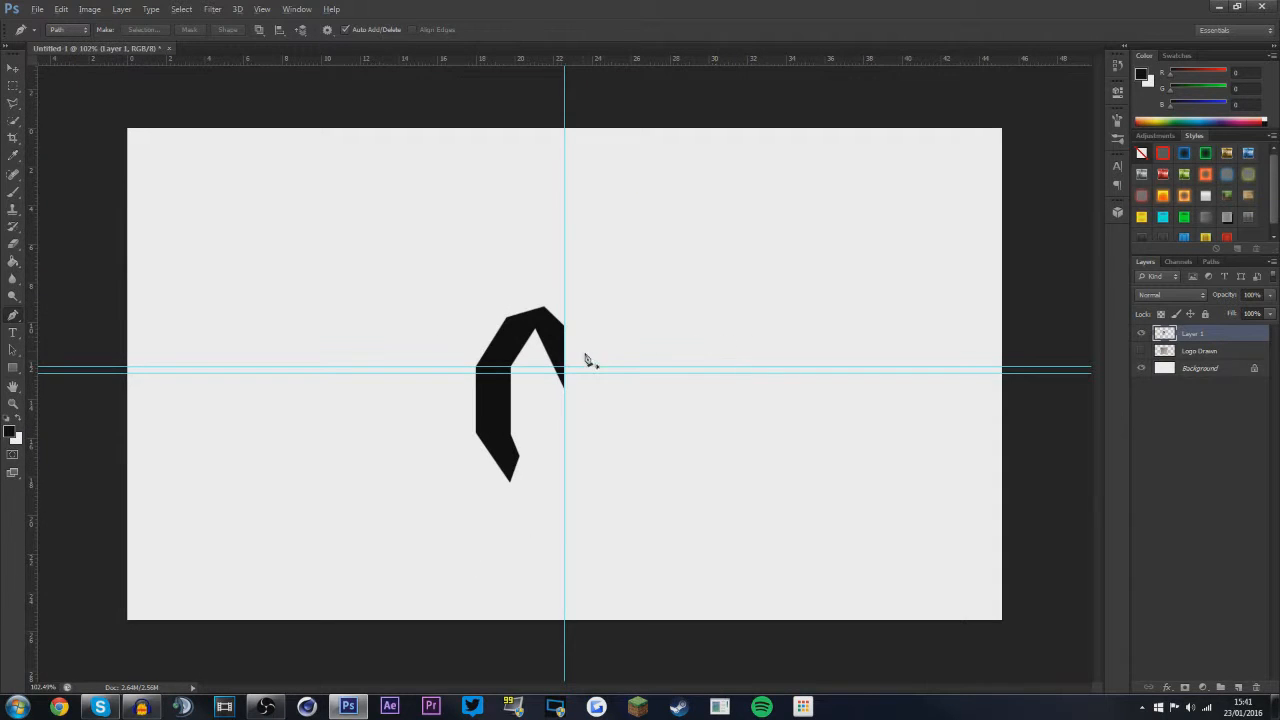
pyautogui.press('v')
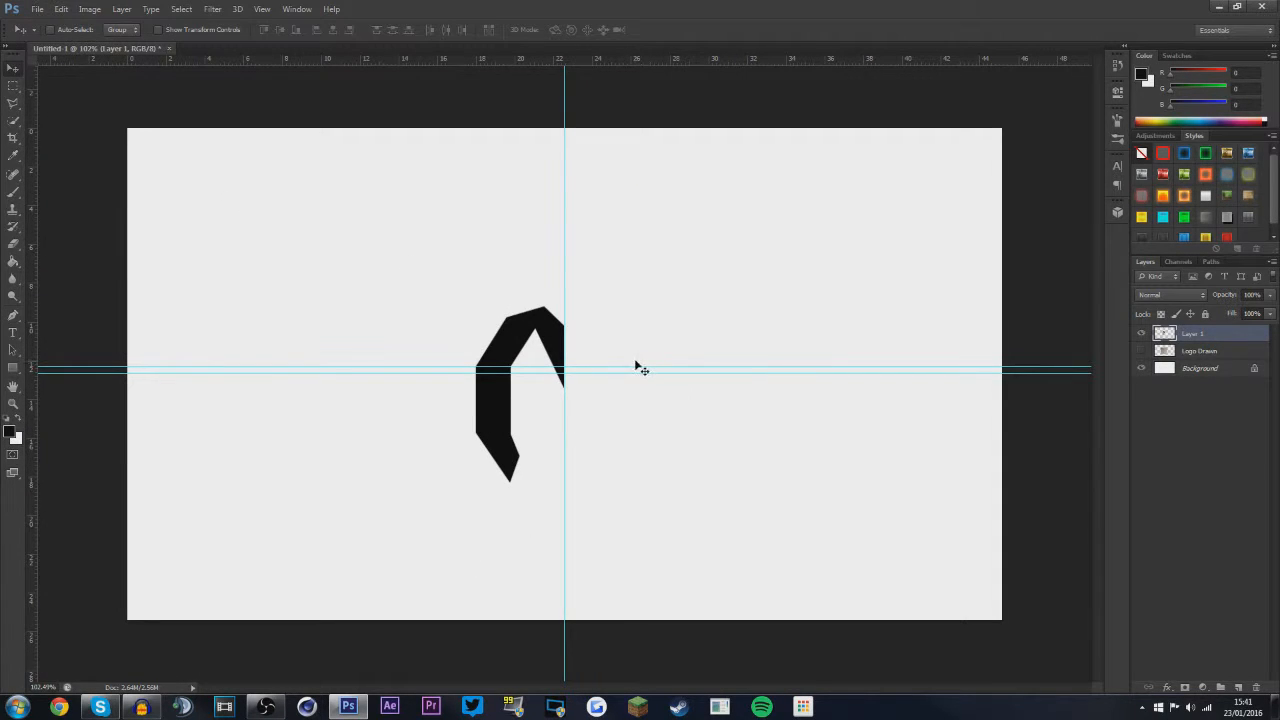
pyautogui.moveTo(633, 370); pyautogui.dragTo(600, 46)
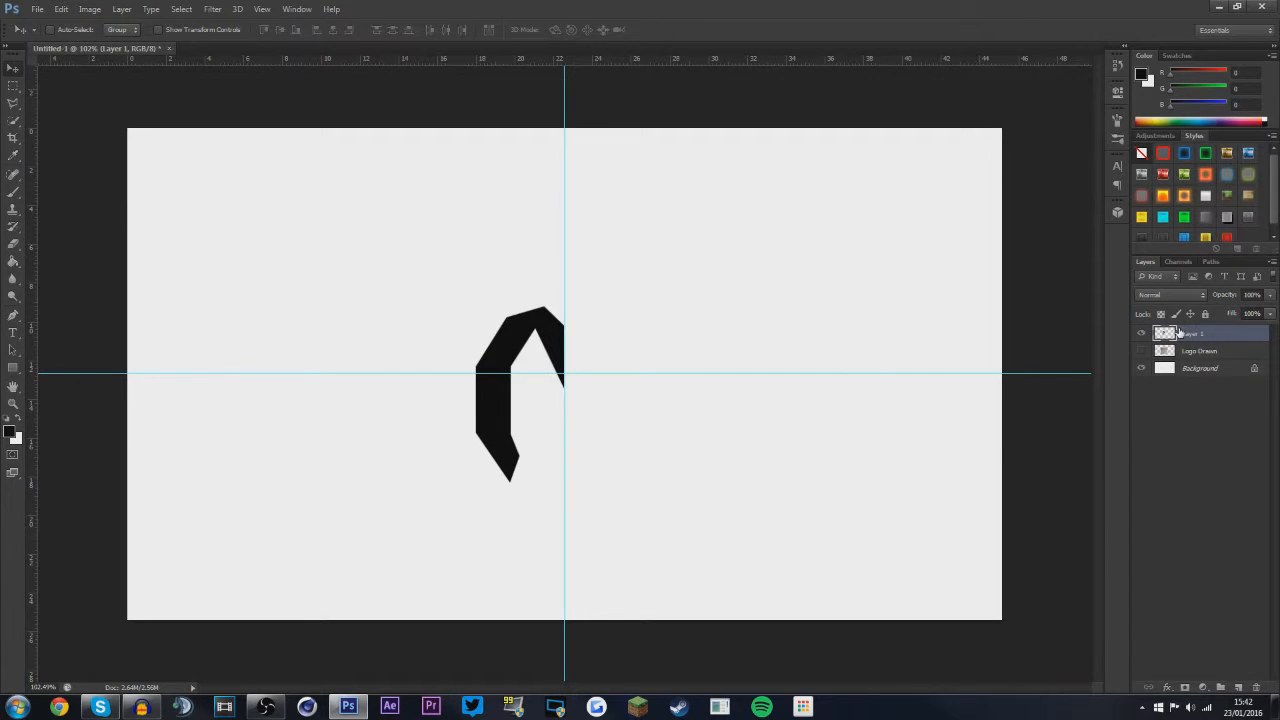
pyautogui.hotkey('ctrl', 'j')
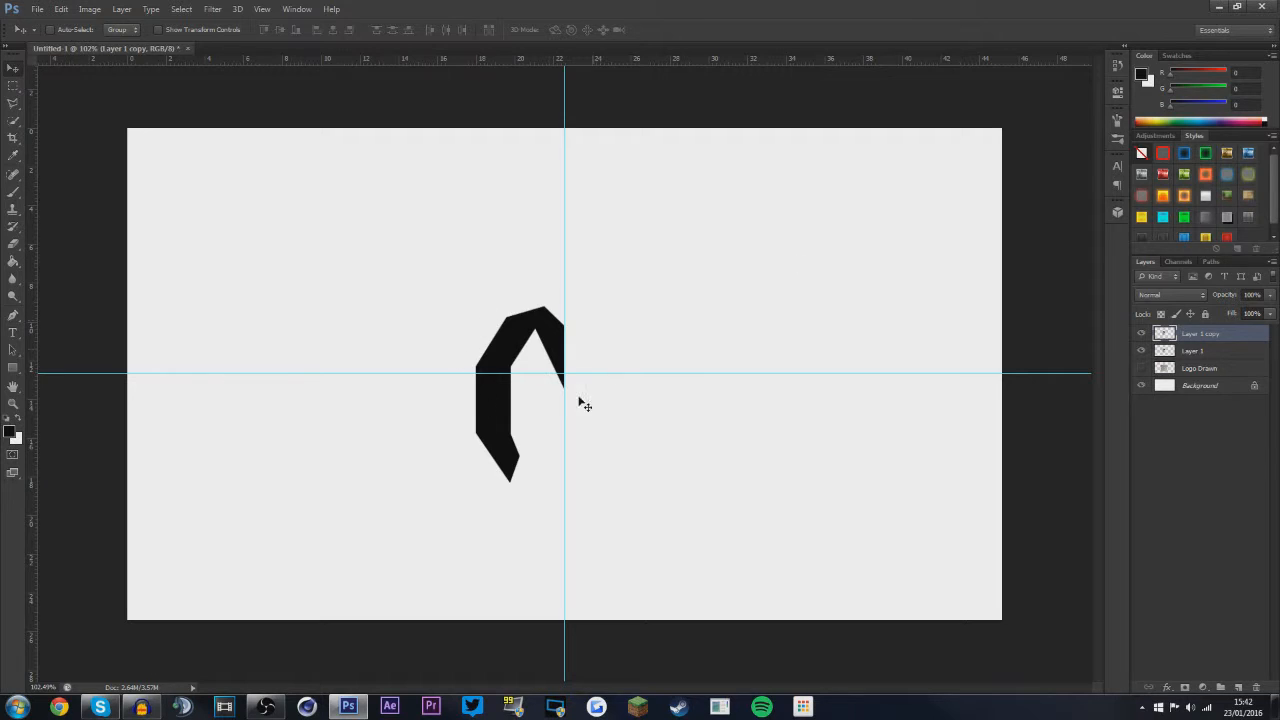
pyautogui.rightClick(1224, 333)
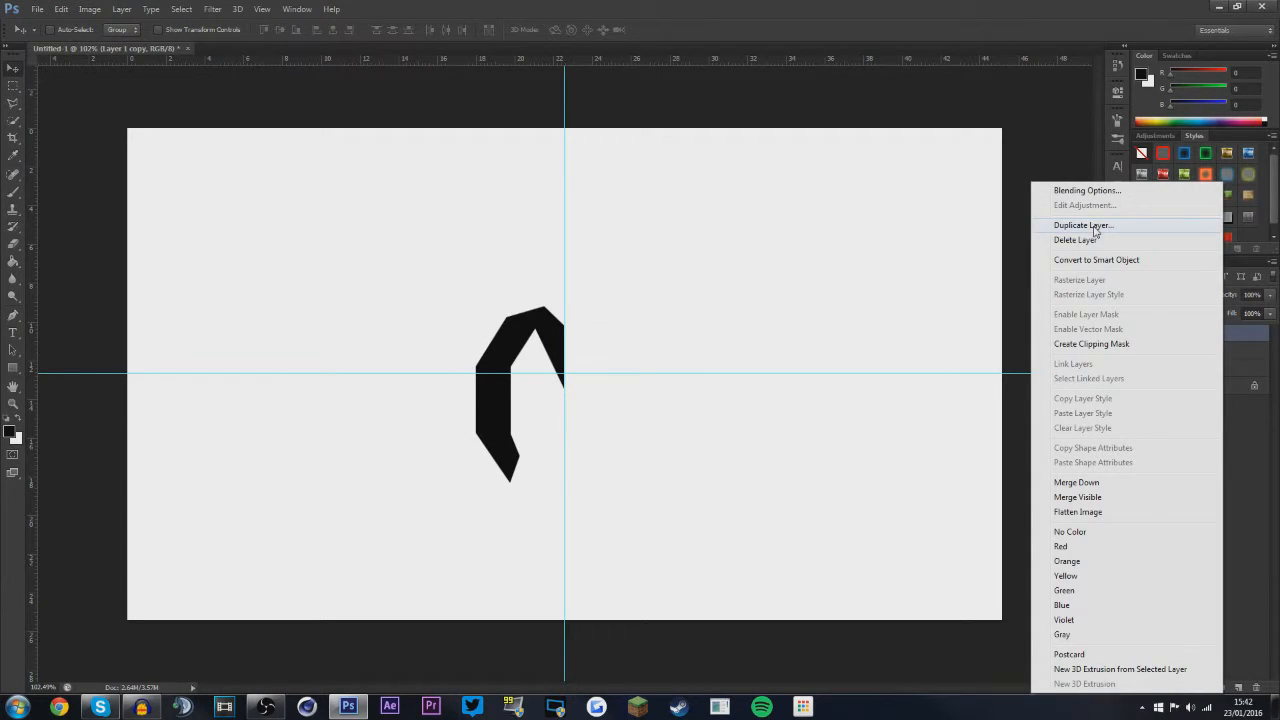
pyautogui.click(1083, 225)
pyautogui.click(757, 214)
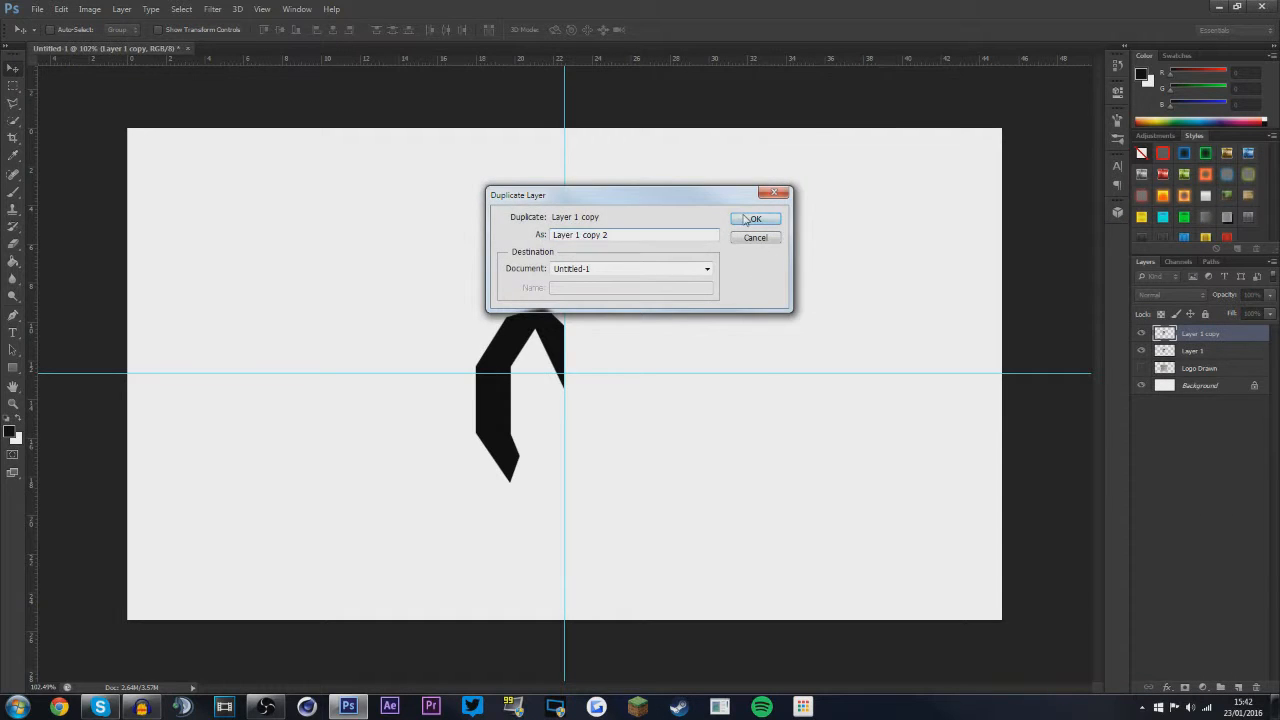
pyautogui.press('Delete')
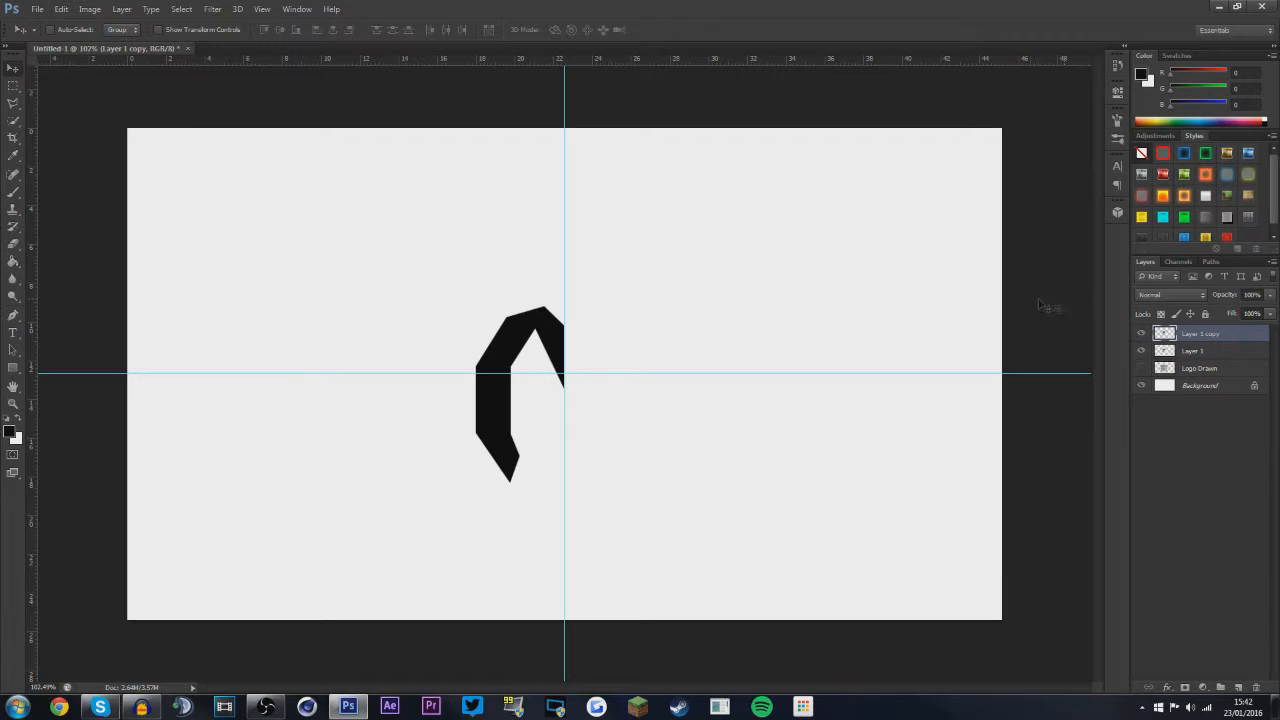
# Flip the duplicated half-letter horizontally to mirror the original half
pyautogui.hotkey('ctrl', 't')
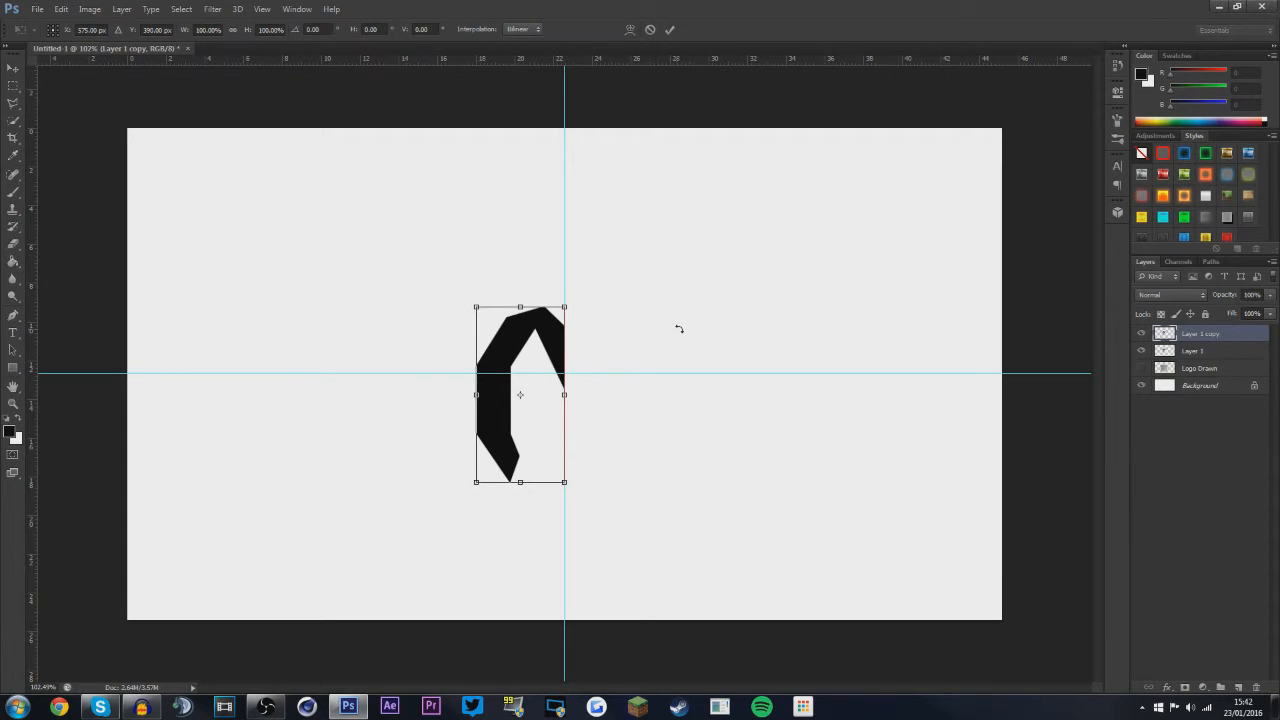
pyautogui.rightClick(531, 348)
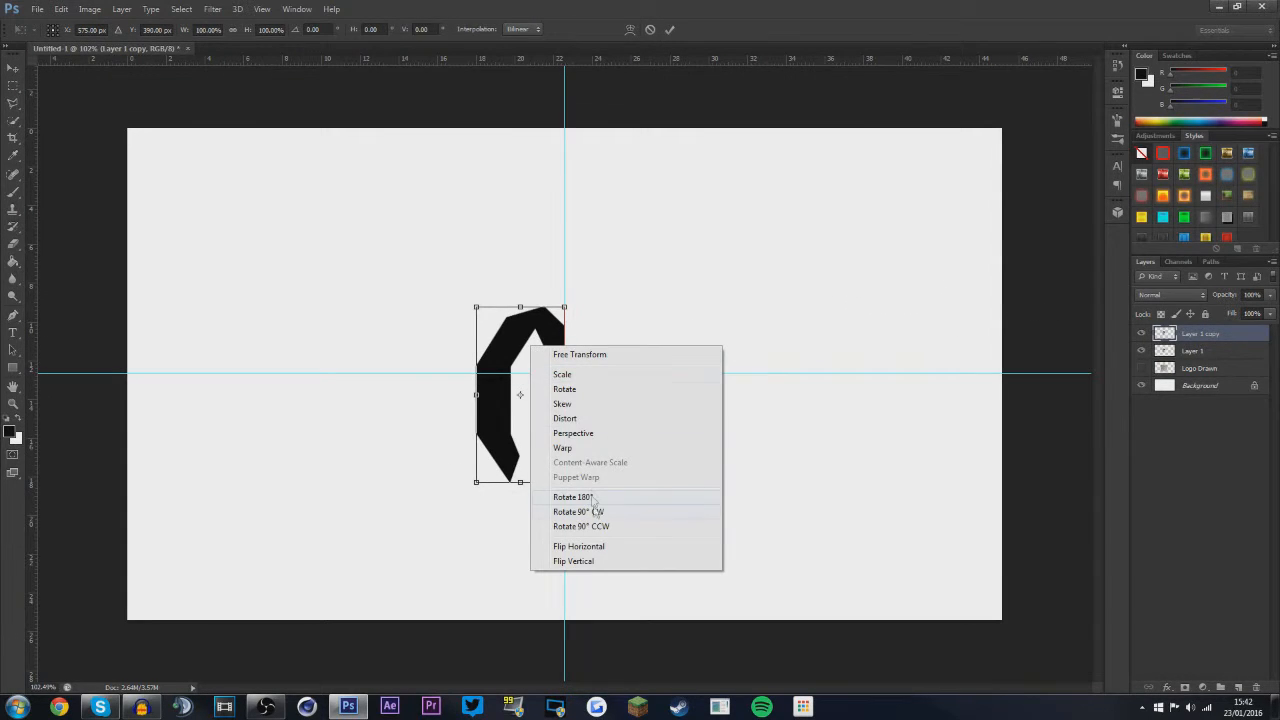
pyautogui.click(585, 549)
pyautogui.press('Return')
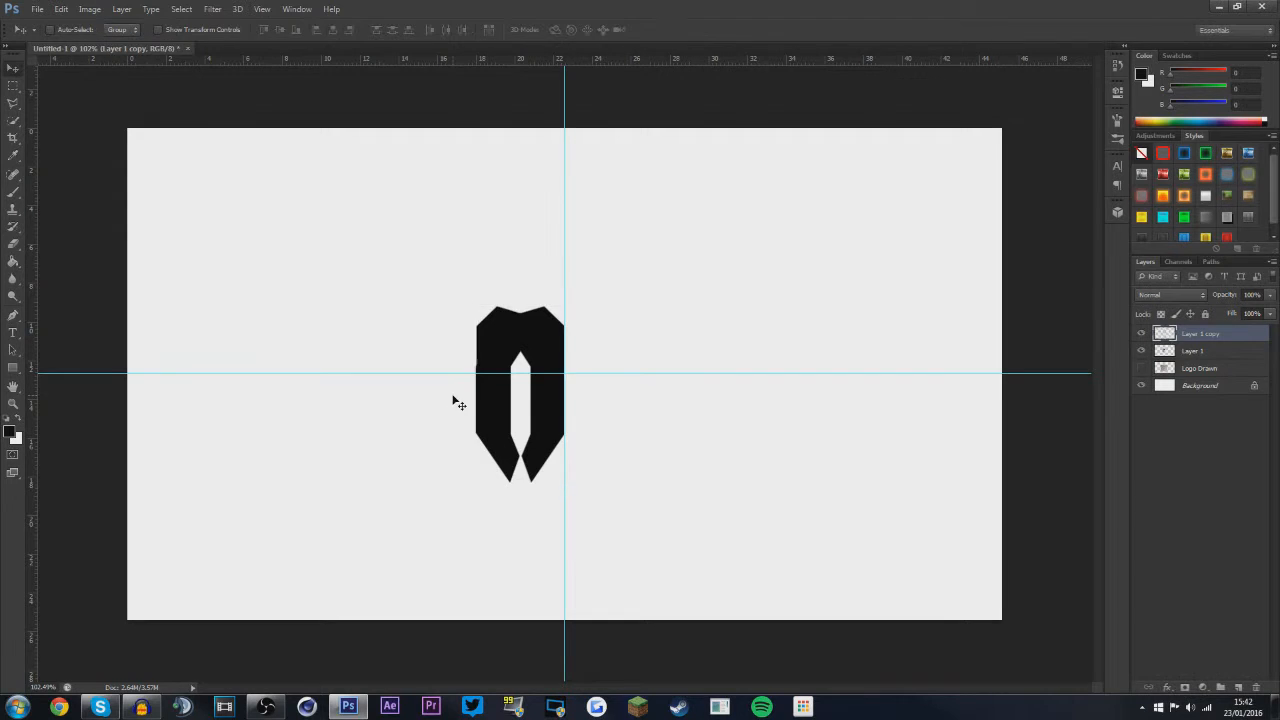
# Move the mirrored half across the vertical guide so its straight inner edge meets the original half and forms an M
pyautogui.moveTo(557, 386); pyautogui.dragTo(600, 360)
pyautogui.scroll(5, 597, 358)
pyautogui.scroll(3, 516, 357)
pyautogui.moveTo(620, 314); pyautogui.dragTo(576, 279)
pyautogui.press('Left')
pyautogui.press('Left')
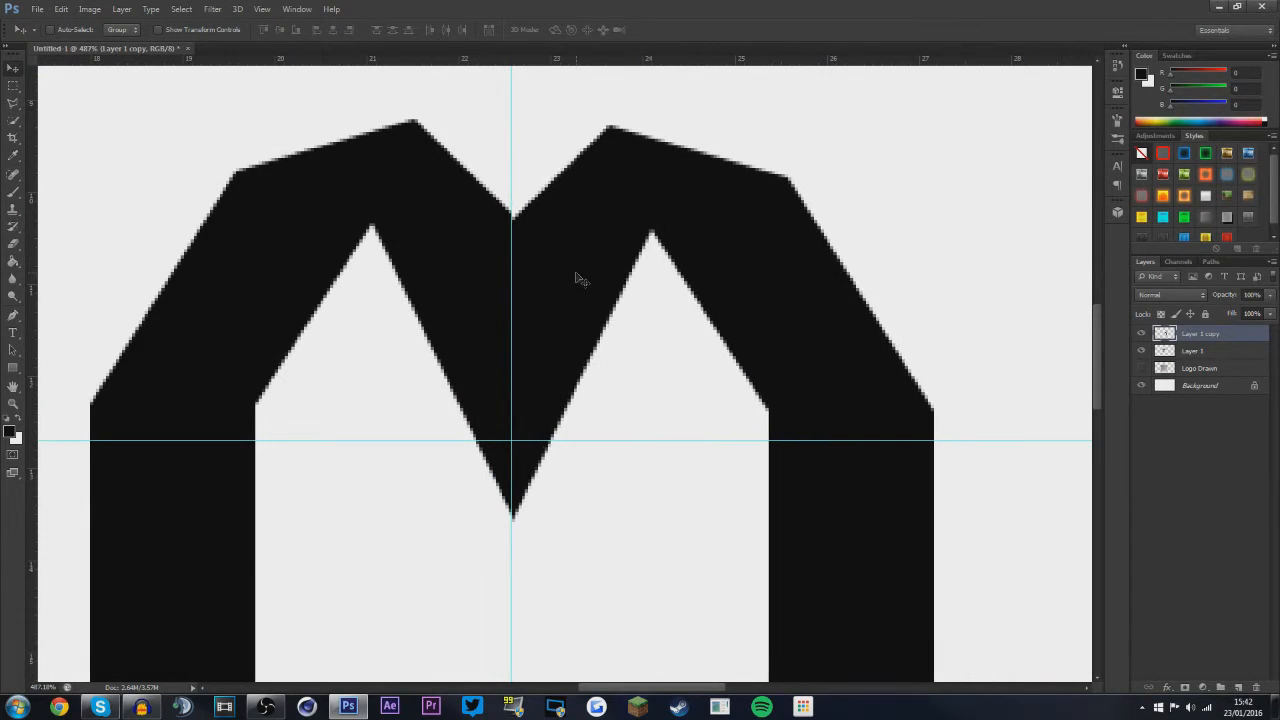
pyautogui.scroll(5, 578, 237)
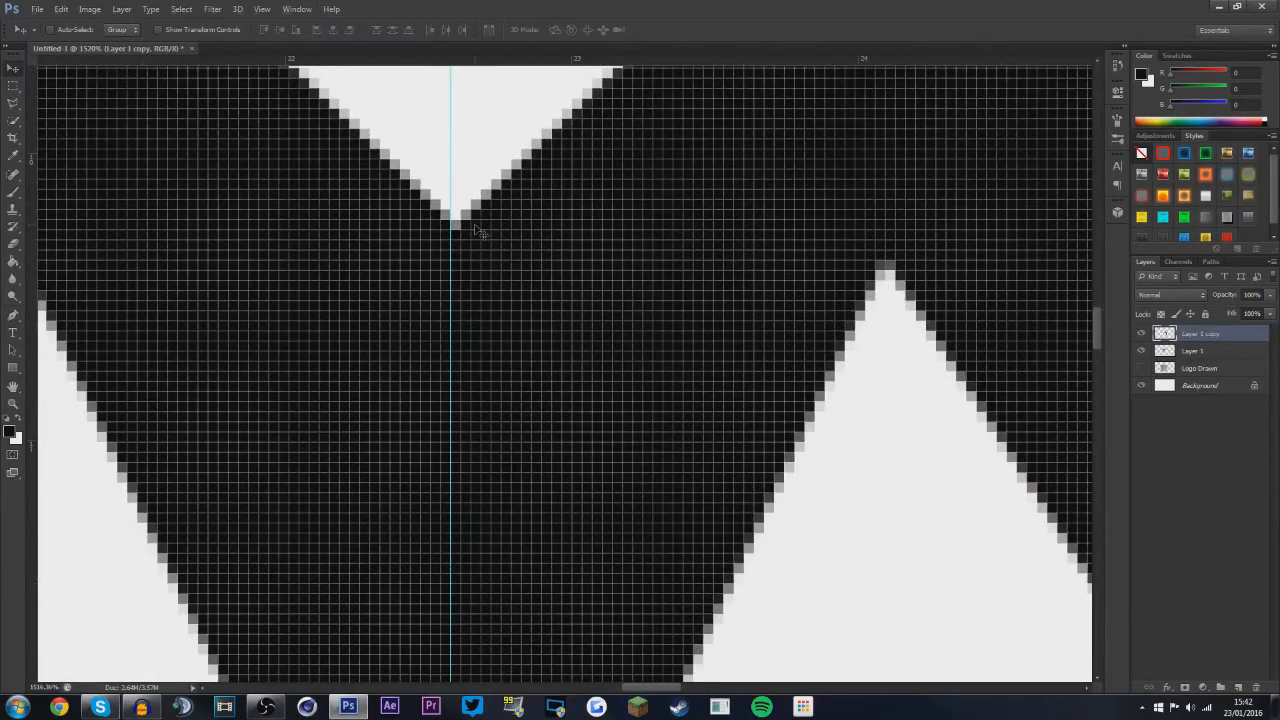
pyautogui.press('Left')
pyautogui.scroll(-8, 478, 228)
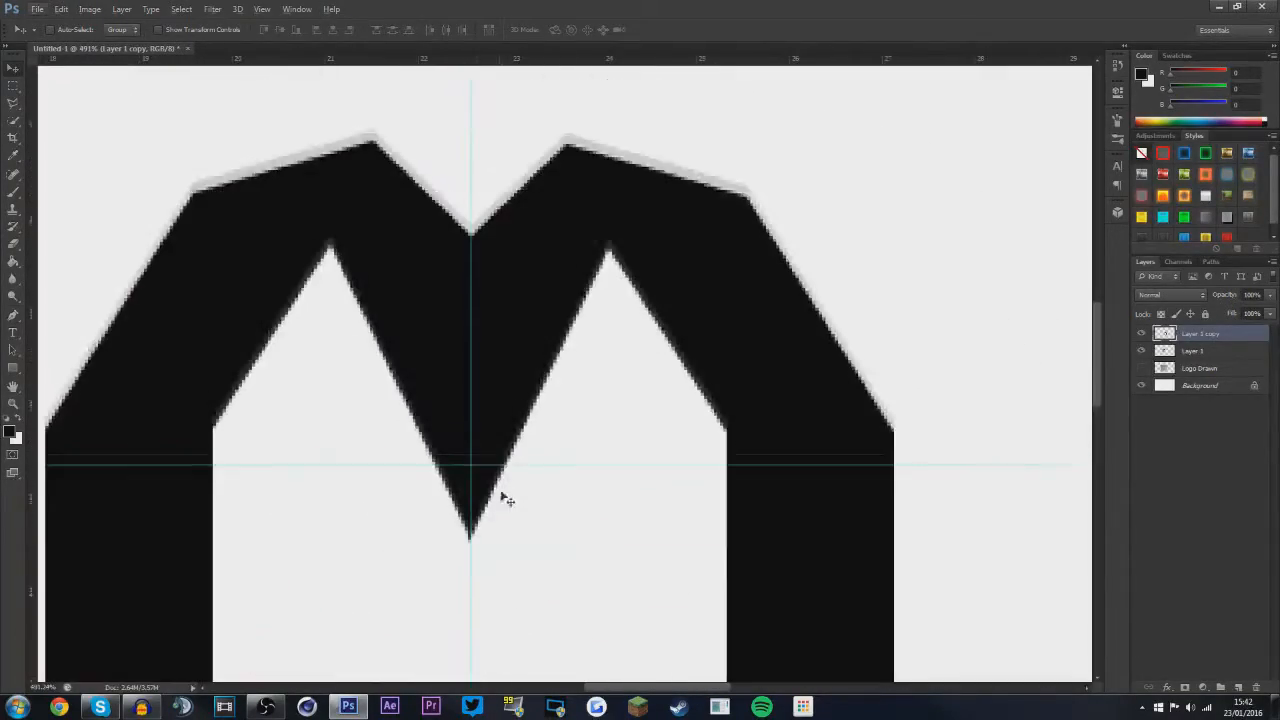
# Nudge the mirrored half until its centre tip lines up pixel for pixel with the original half at the vertical guide
pyautogui.scroll(5, 474, 557)
pyautogui.scroll(1, 506, 400)
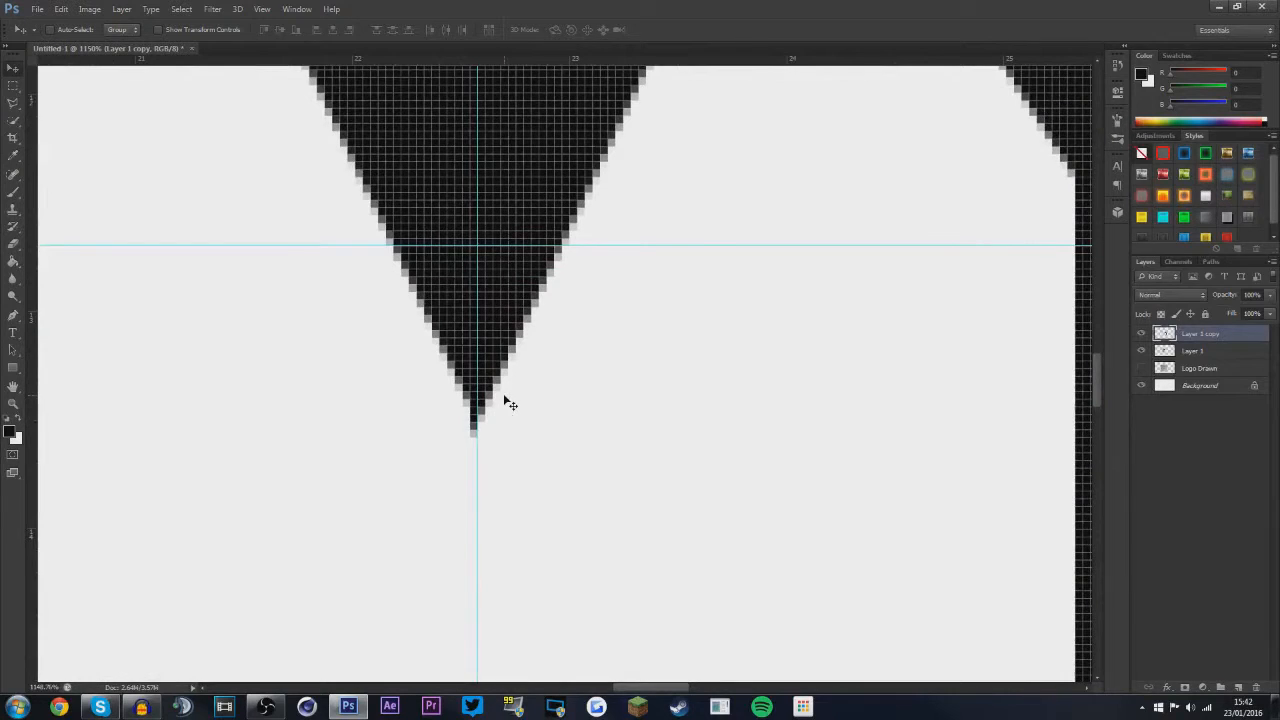
pyautogui.press('Up')
pyautogui.press('Up')
pyautogui.press('Right')
pyautogui.press('Right')
pyautogui.press('Left')
pyautogui.press('Right')
pyautogui.press('Left')
pyautogui.scroll(-7, 505, 401)
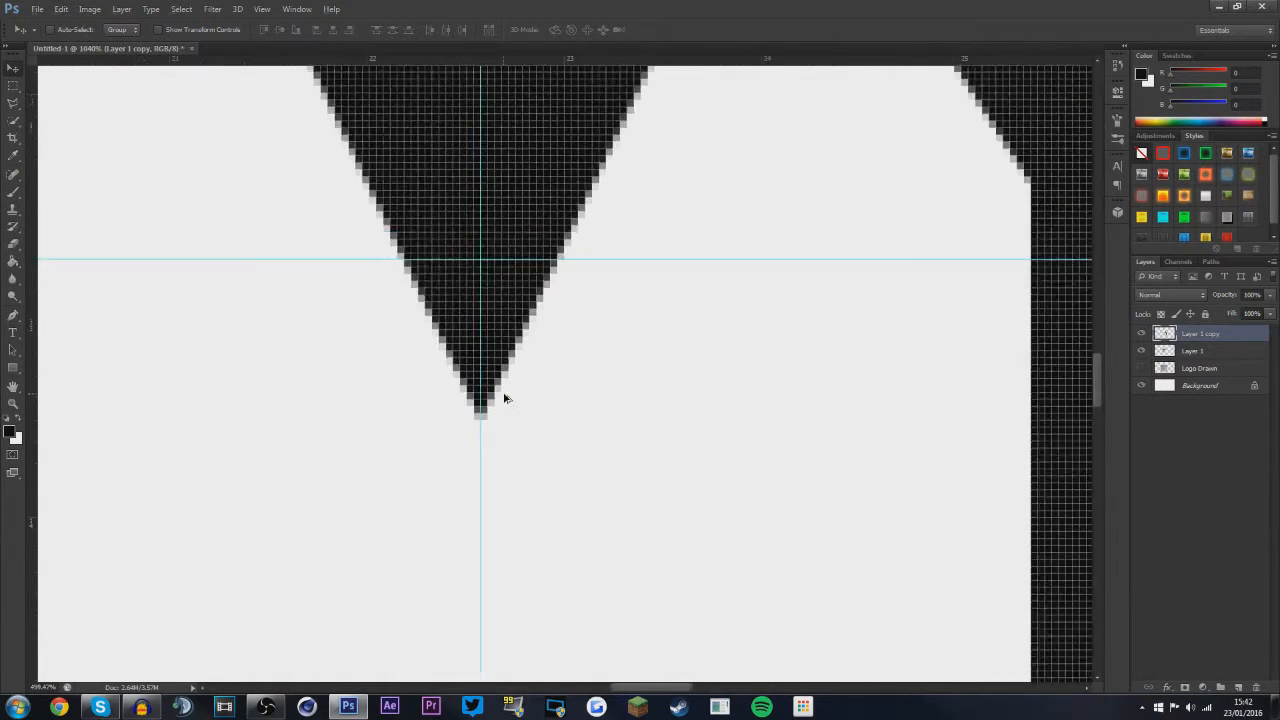
pyautogui.scroll(-5, 511, 214)
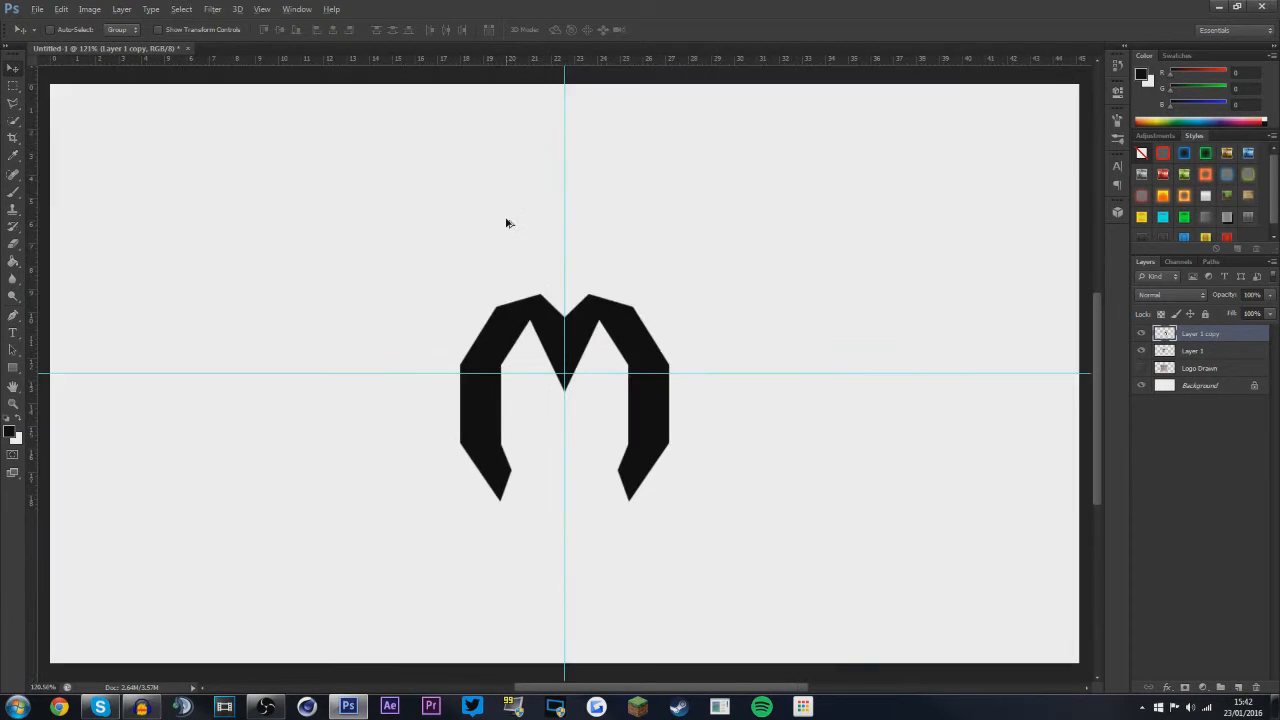
# Select both layers that make up the M shape and duplicate them together
pyautogui.scroll(2, 565, 341)
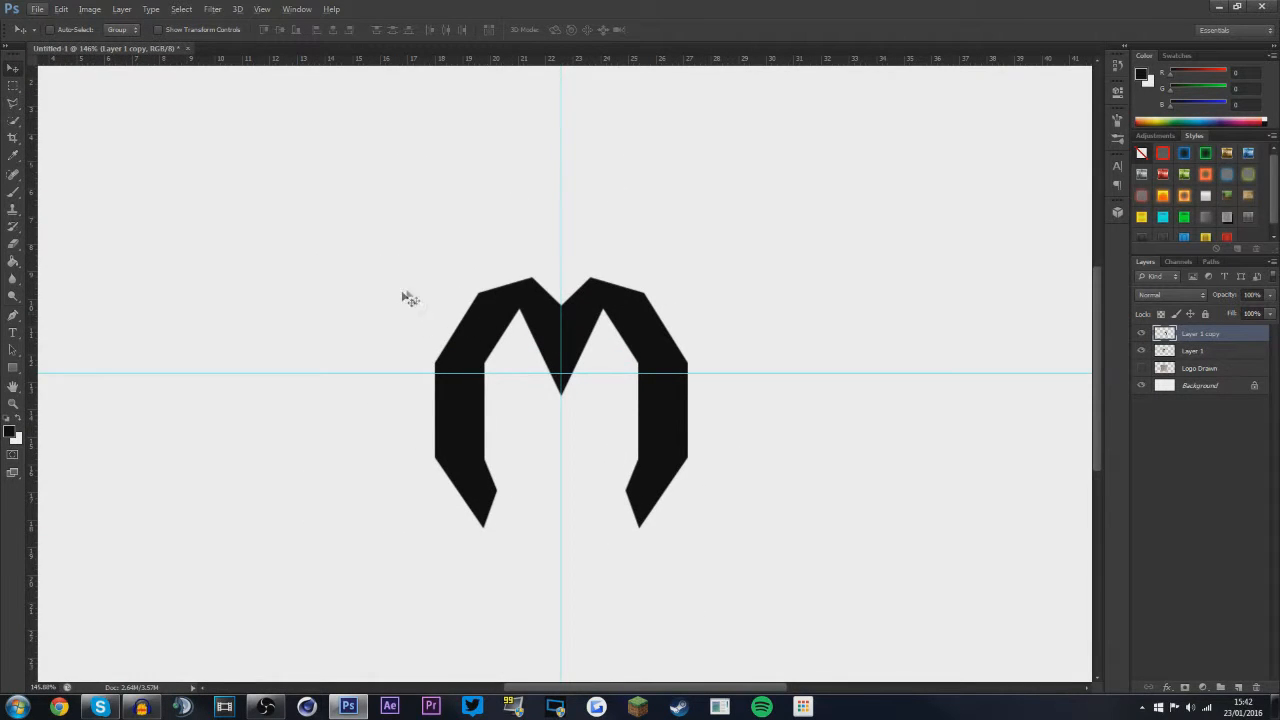
pyautogui.scroll(1, 320, 319)
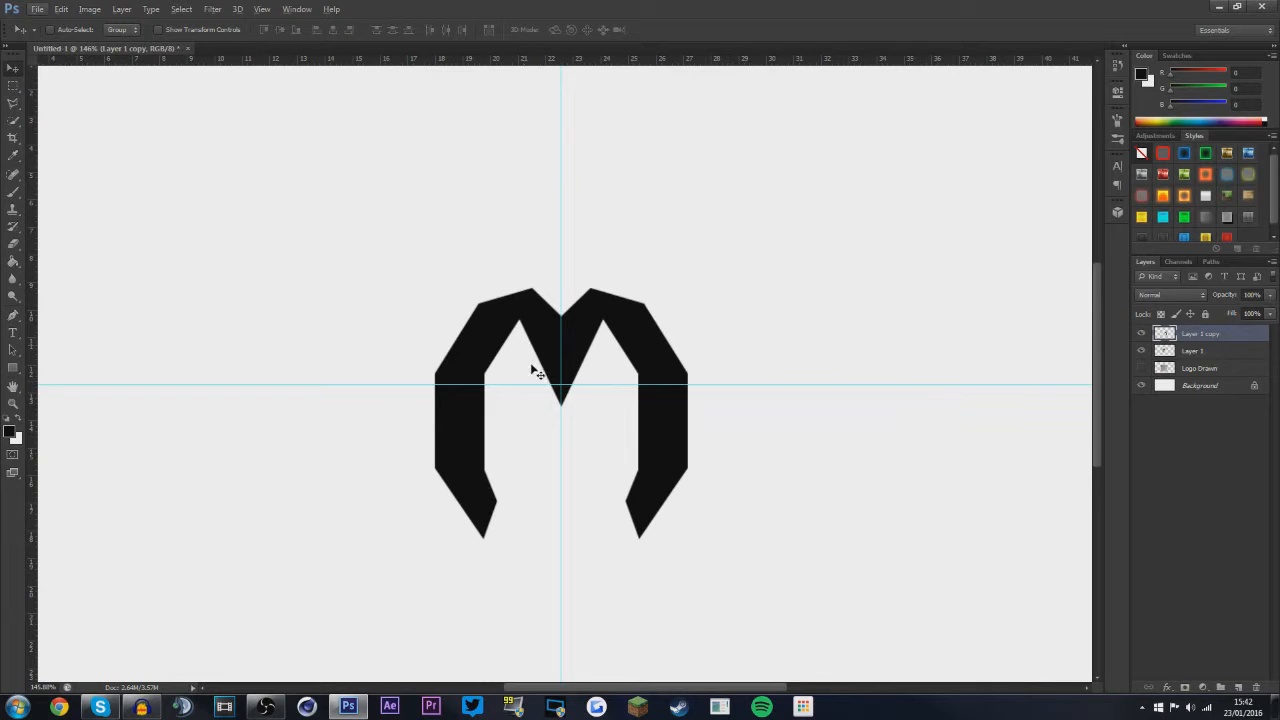
pyautogui.scroll(-4, 560, 380)
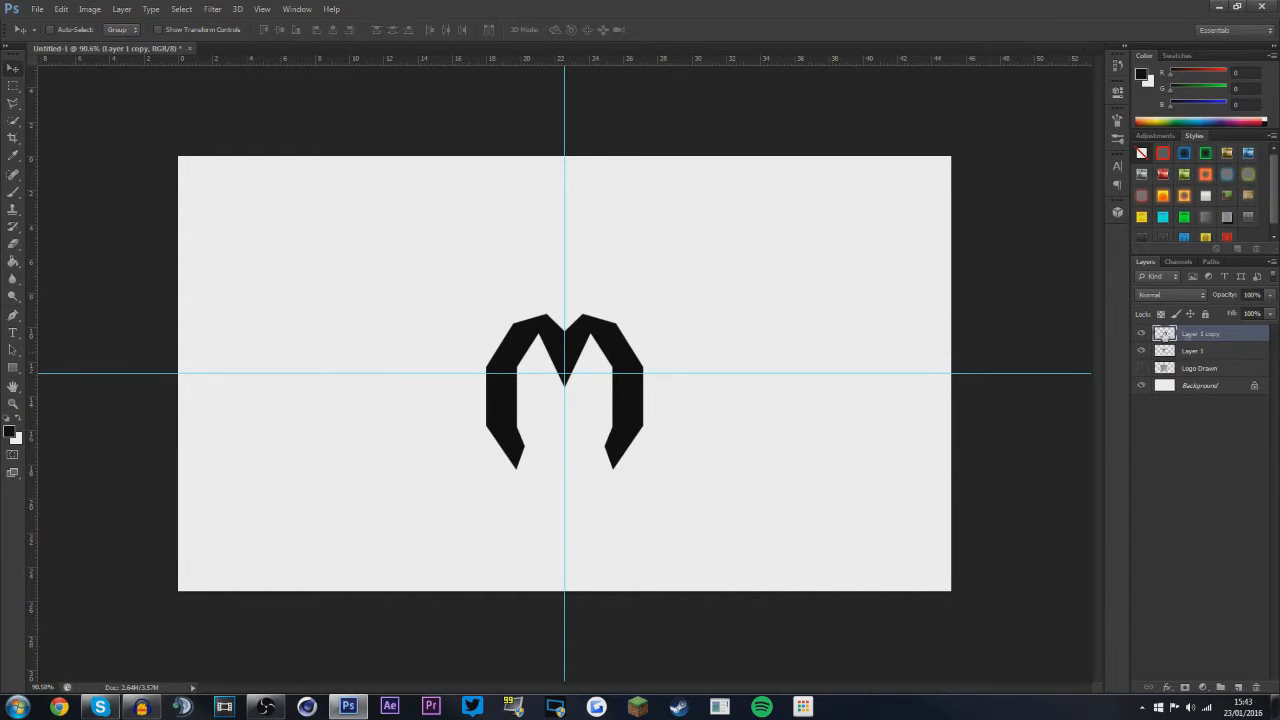
pyautogui.keyDown('shift'); pyautogui.click(1216, 352); pyautogui.keyUp('shift')
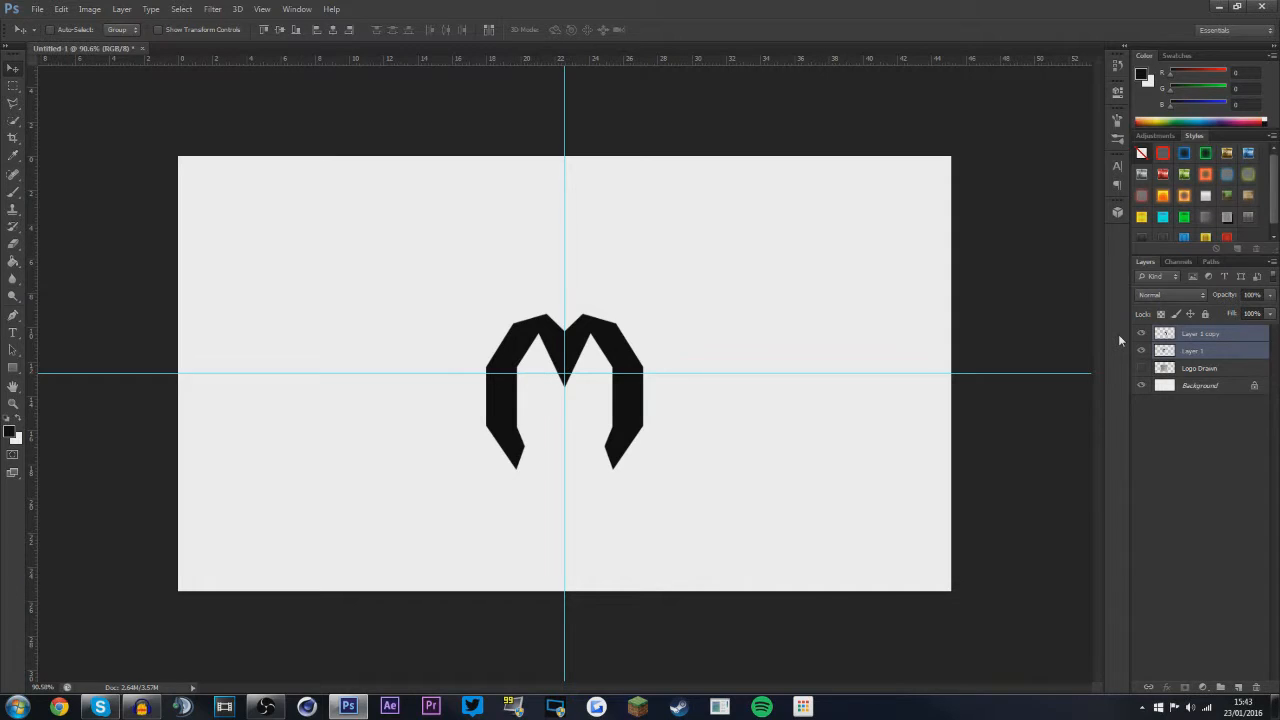
pyautogui.hotkey('ctrl', 'j')
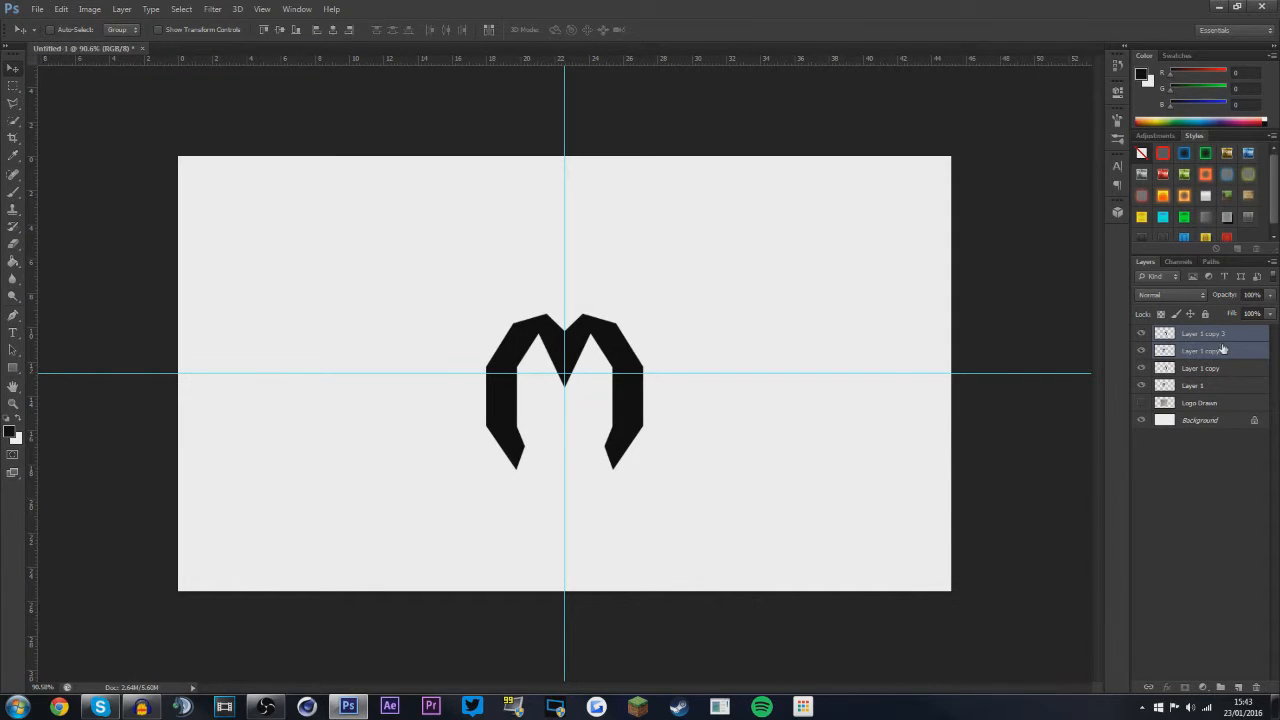
pyautogui.hotkey('ctrl', 't')
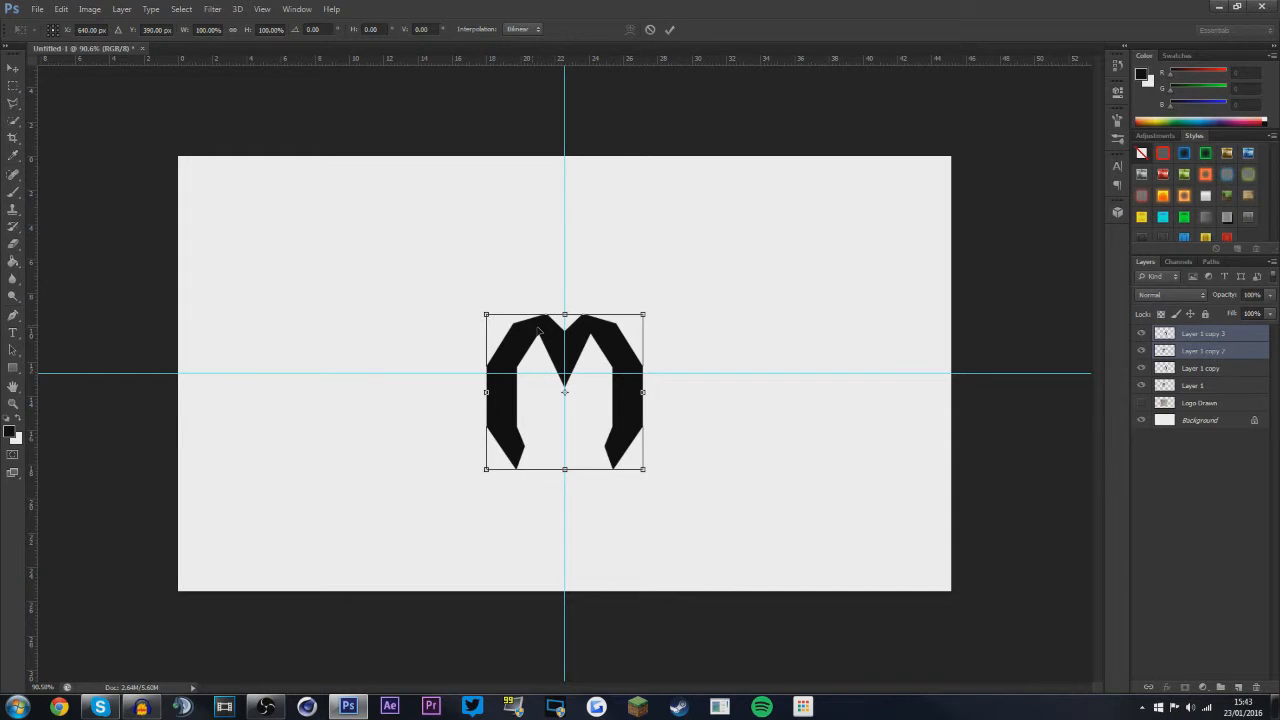
pyautogui.rightClick(530, 371)
pyautogui.click(574, 540)
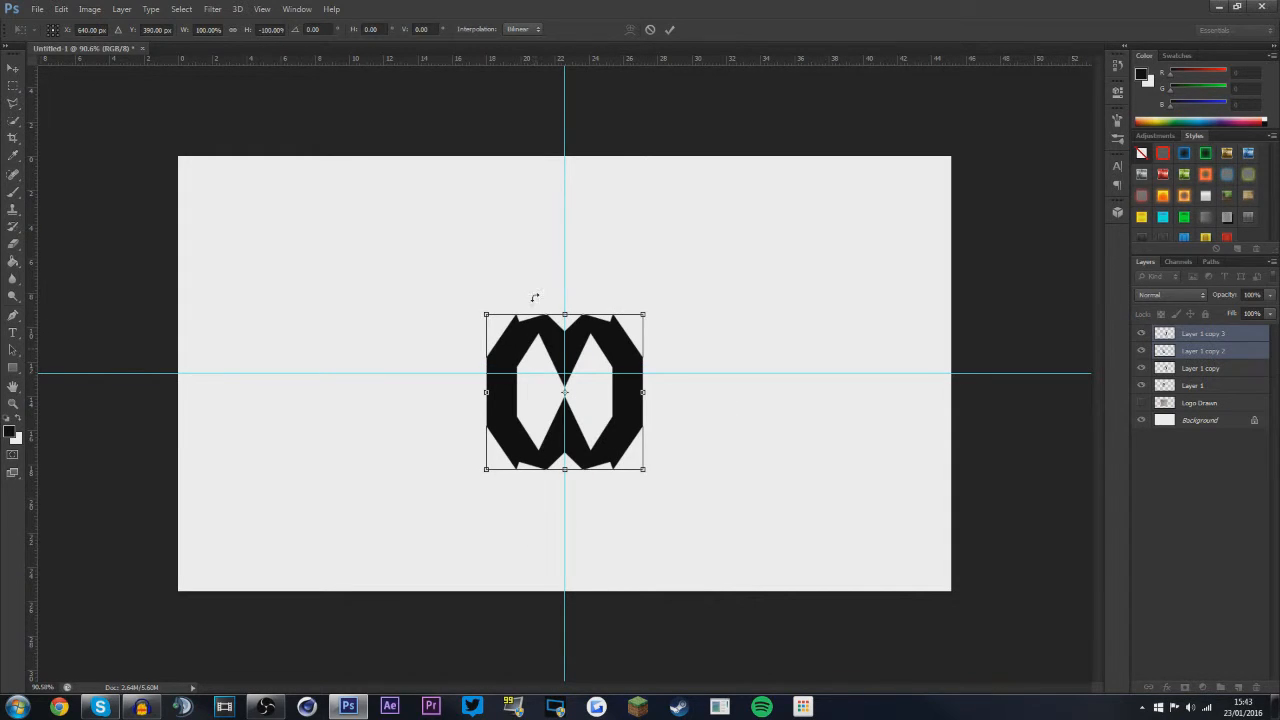
pyautogui.moveTo(575, 385); pyautogui.dragTo(581, 249)
pyautogui.press('Escape')
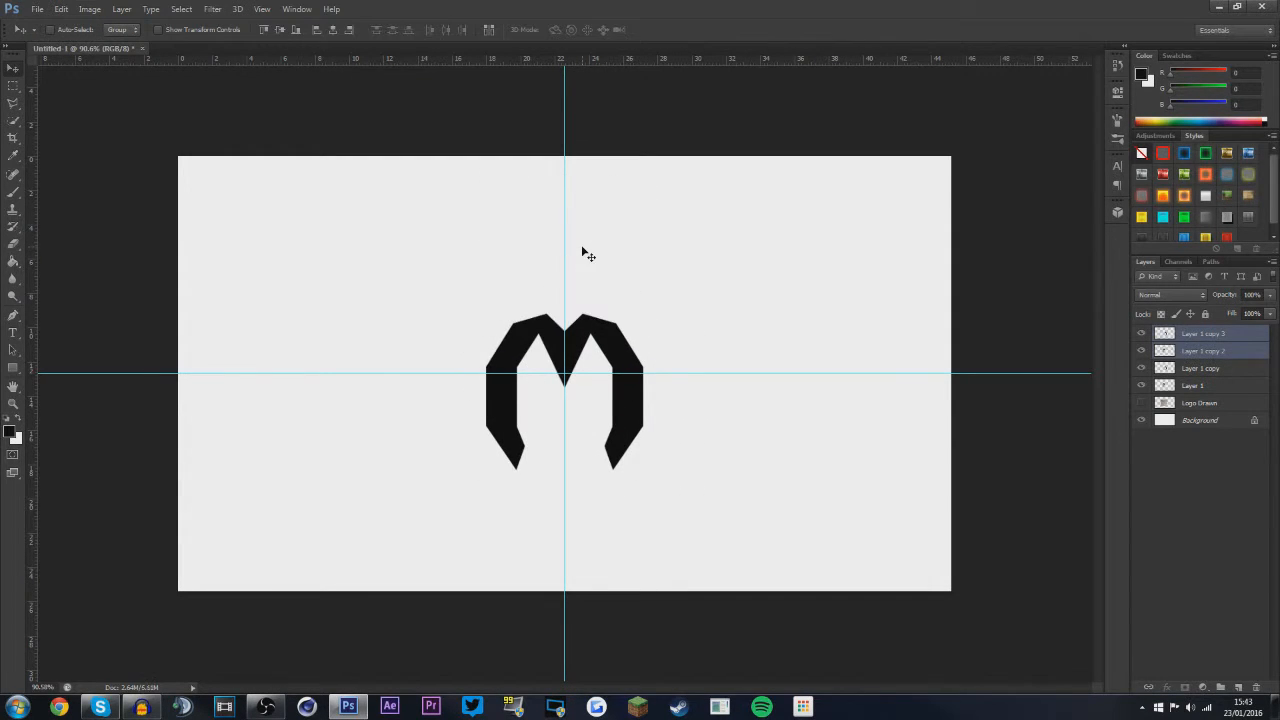
# Try to flip the two duplicated M halves vertically and move them up along the vertical guide
pyautogui.hotkey('ctrl', 't')
pyautogui.rightClick(565, 377)
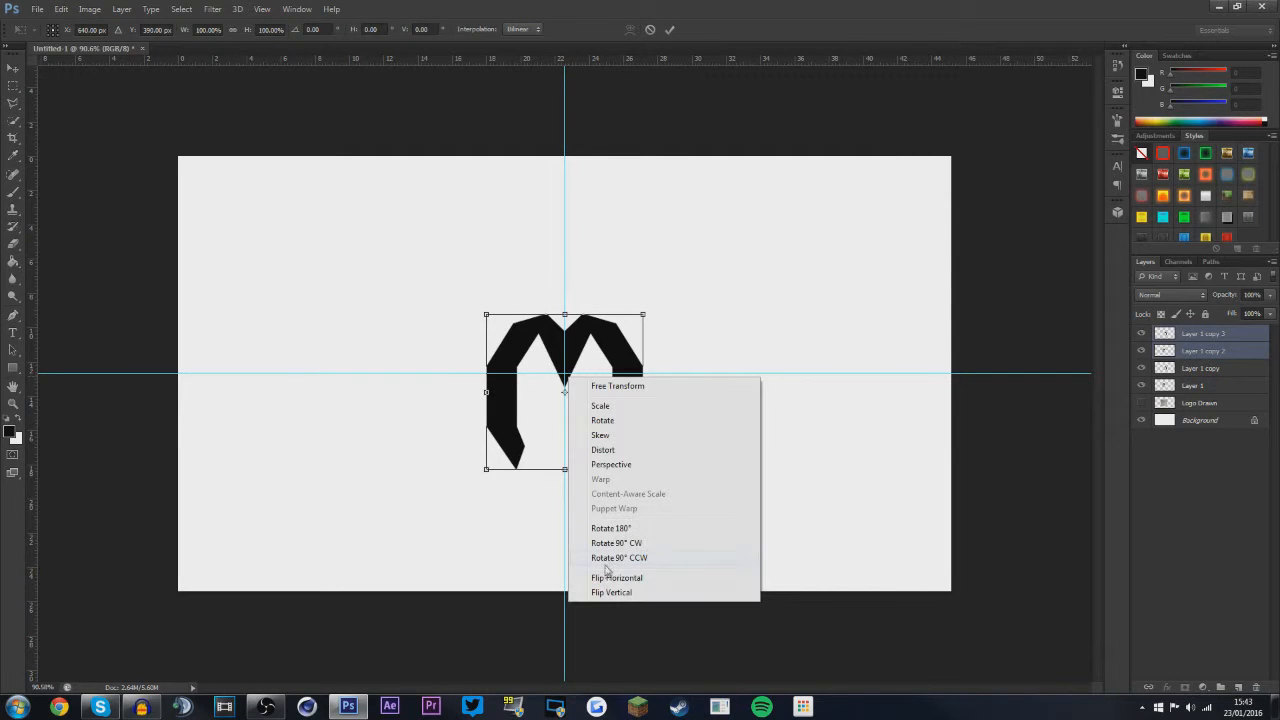
pyautogui.click(600, 593)
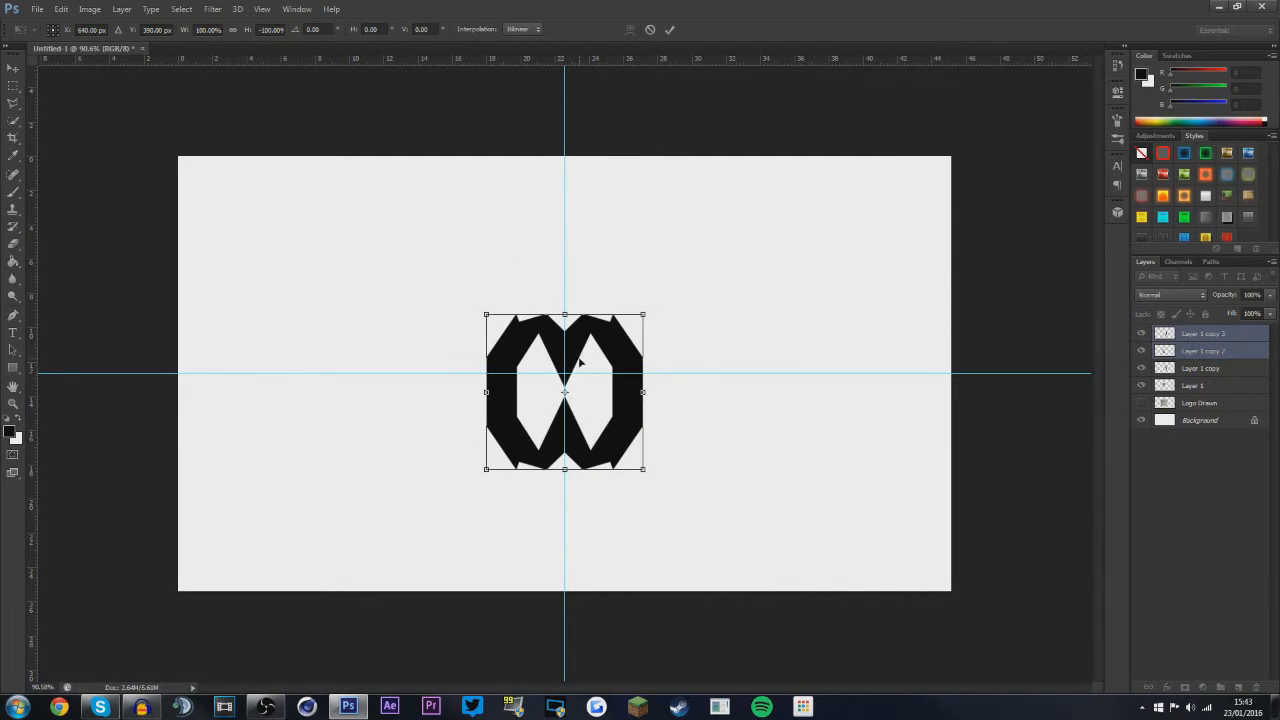
pyautogui.press('Up')
pyautogui.press('Up')
pyautogui.press('Up')
pyautogui.press('Up')
pyautogui.press('Up')
pyautogui.press('Up')
pyautogui.press('Up')
pyautogui.press('Up')
pyautogui.press('Up')
pyautogui.press('Up')
pyautogui.press('Up')
pyautogui.press('Up')
pyautogui.press('Up')
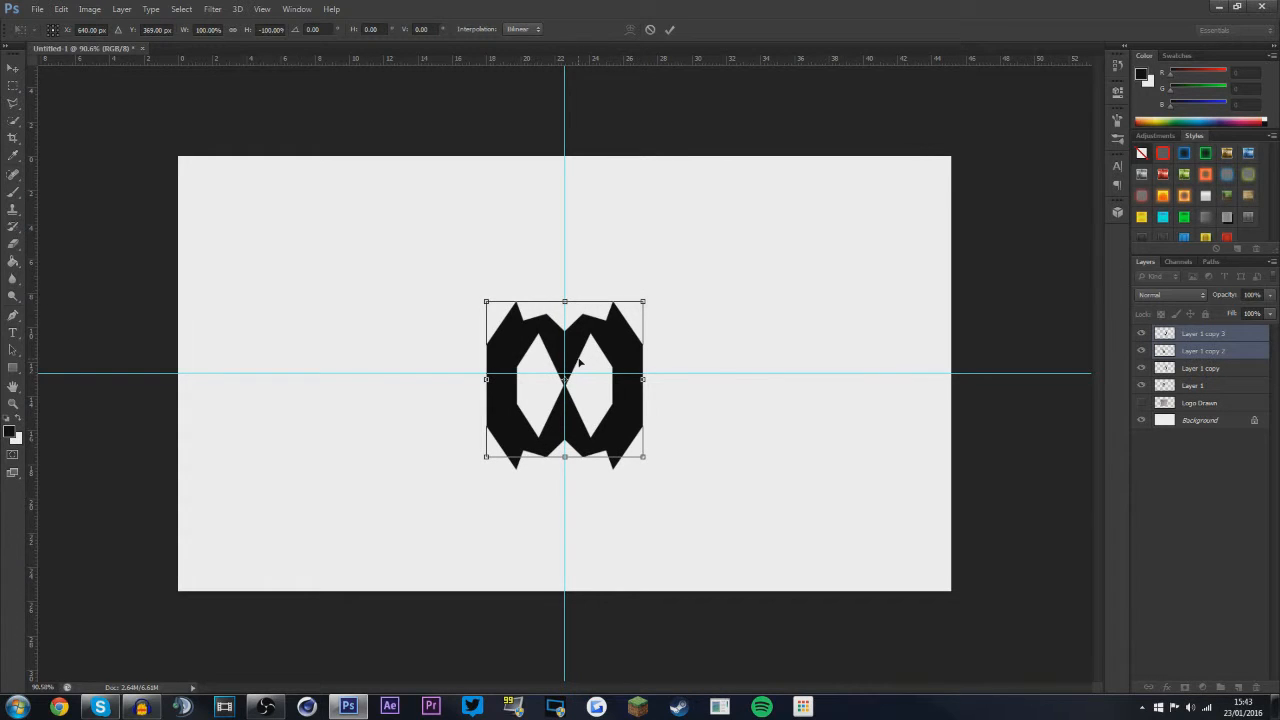
pyautogui.moveTo(580, 363); pyautogui.dragTo(562, 263)
pyautogui.press('Return')
pyautogui.hotkey('ctrl', 'z')
# Flip the two duplicated M halves vertically and move them up to Y 360 px, centred on the horizontal guide
pyautogui.scroll(4, 560, 326)
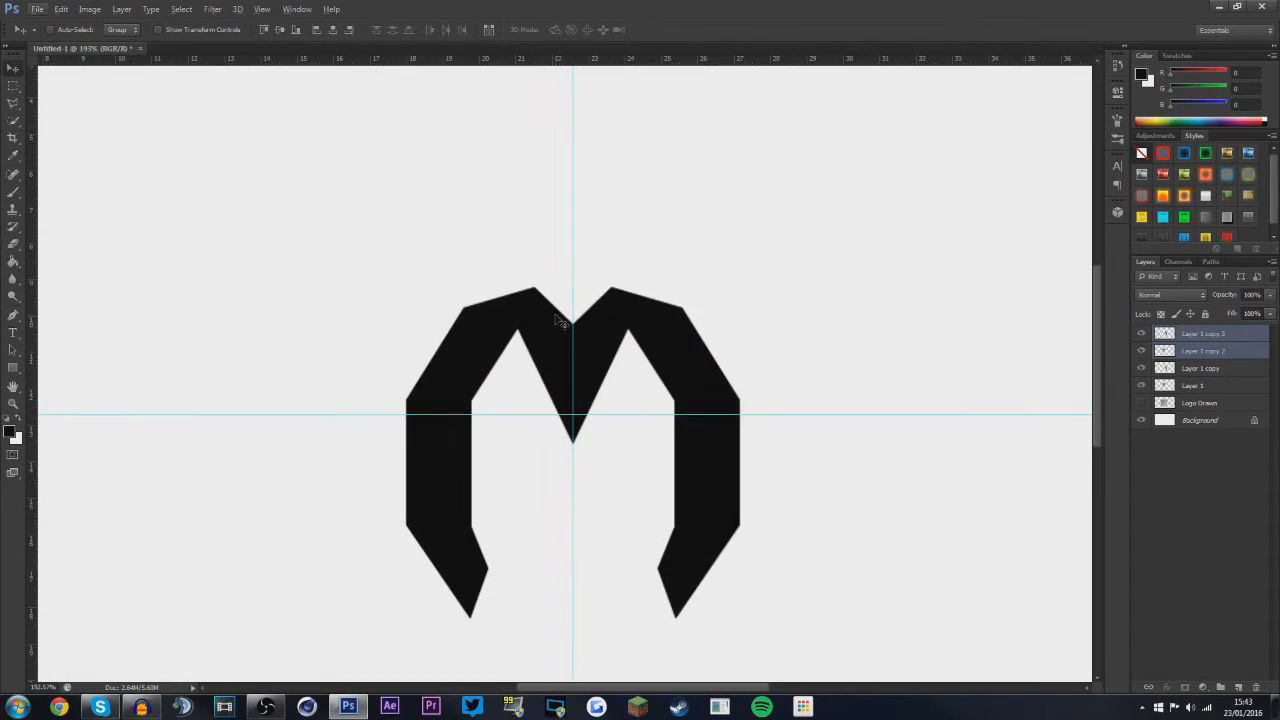
pyautogui.hotkey('ctrl', 't')
pyautogui.rightClick(590, 395)
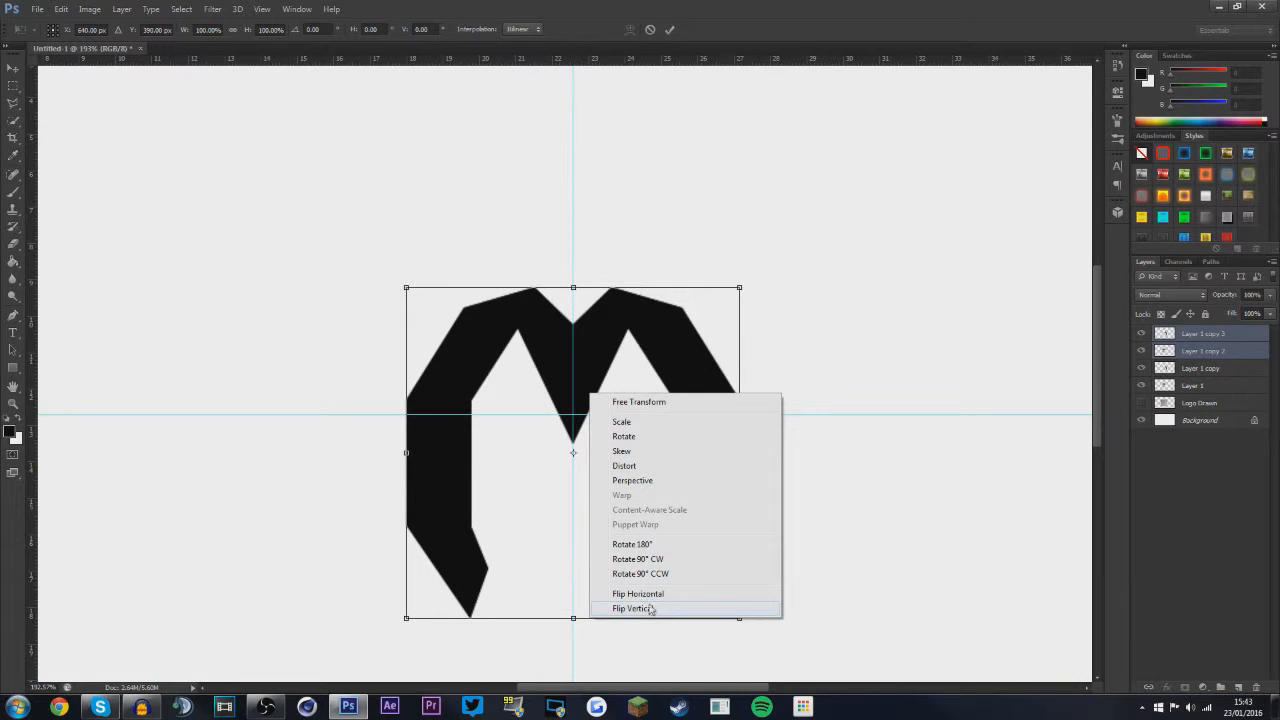
pyautogui.click(650, 609)
pyautogui.press('Up')
pyautogui.press('Up')
pyautogui.press('Up')
pyautogui.press('Up')
pyautogui.press('Up')
pyautogui.press('Up')
pyautogui.press('Up')
pyautogui.press('Up')
pyautogui.press('Up')
pyautogui.press('Up')
pyautogui.press('Up')
pyautogui.press('Up')
pyautogui.press('Up')
pyautogui.press('Up')
pyautogui.press('Up')
pyautogui.press('Up')
pyautogui.press('Up')
pyautogui.press('Up')
pyautogui.press('Up')
pyautogui.press('Up')
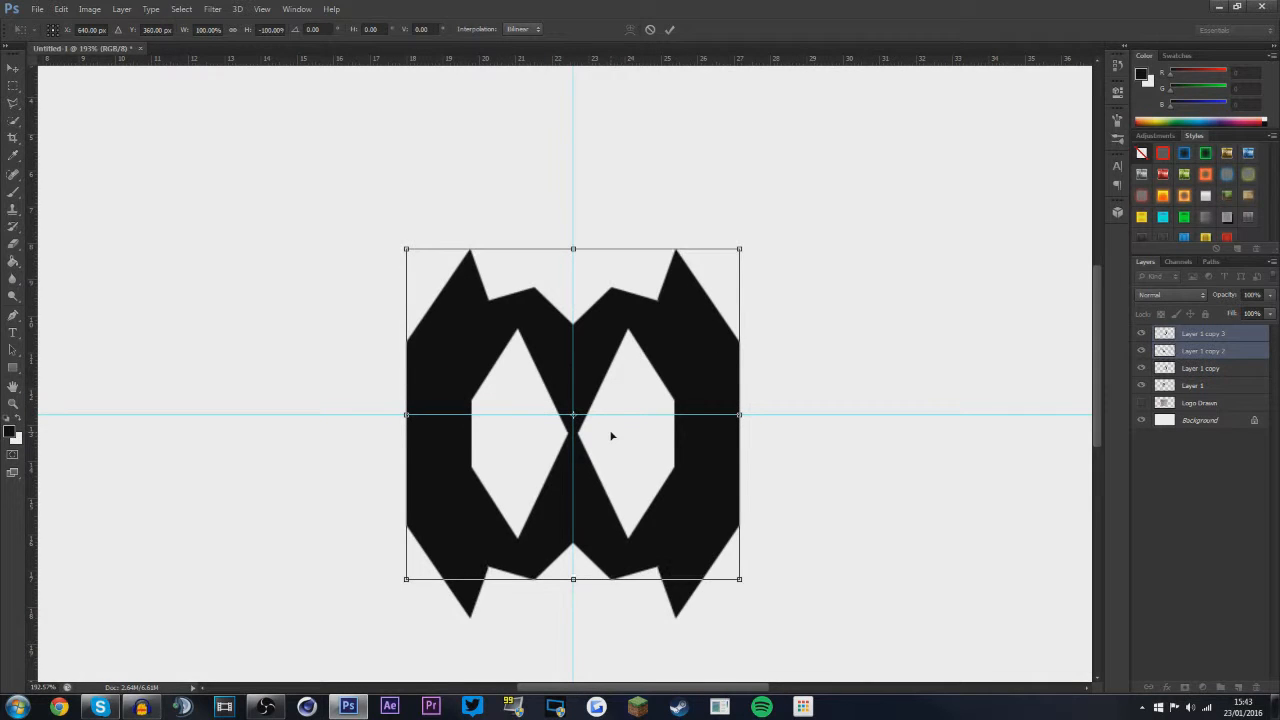
# Nudge the two flipped M halves up along the vertical guide to Y 225 px and apply the transform
pyautogui.scroll(-5, 586, 400)
pyautogui.scroll(3, 585, 400)
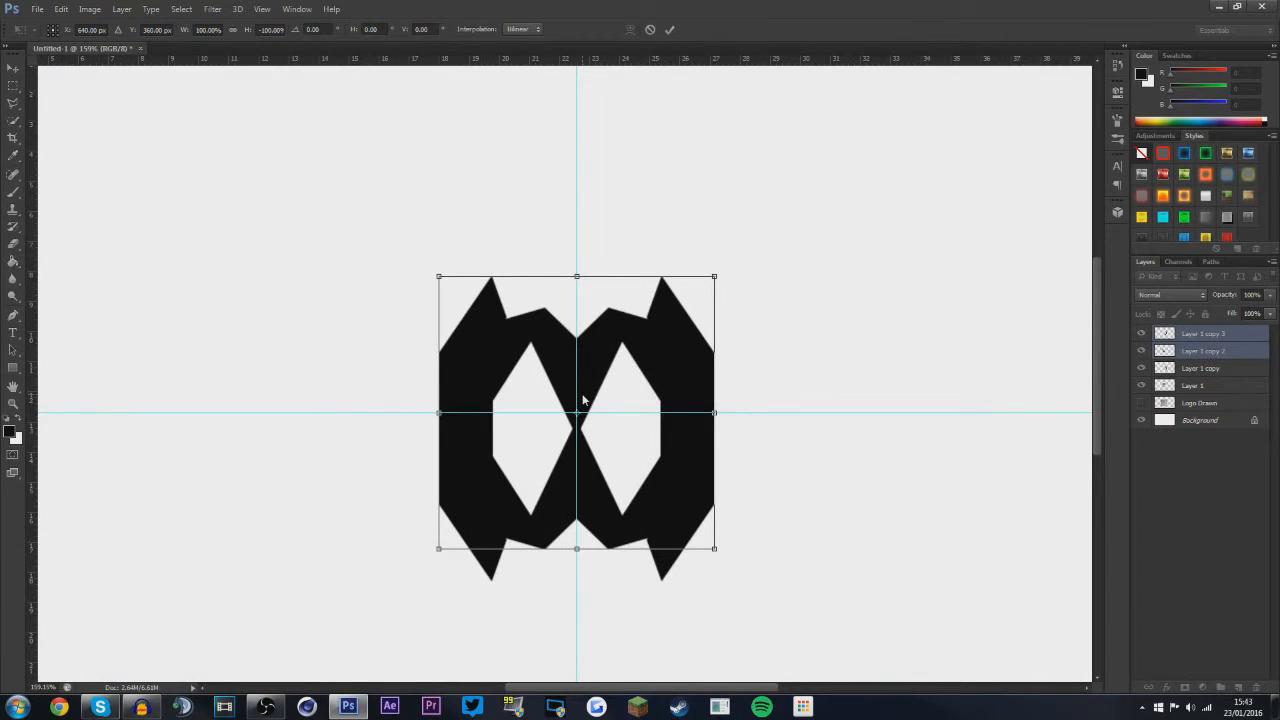
pyautogui.hotkey('alt', 'space')
pyautogui.press('Escape')
pyautogui.press('Up')
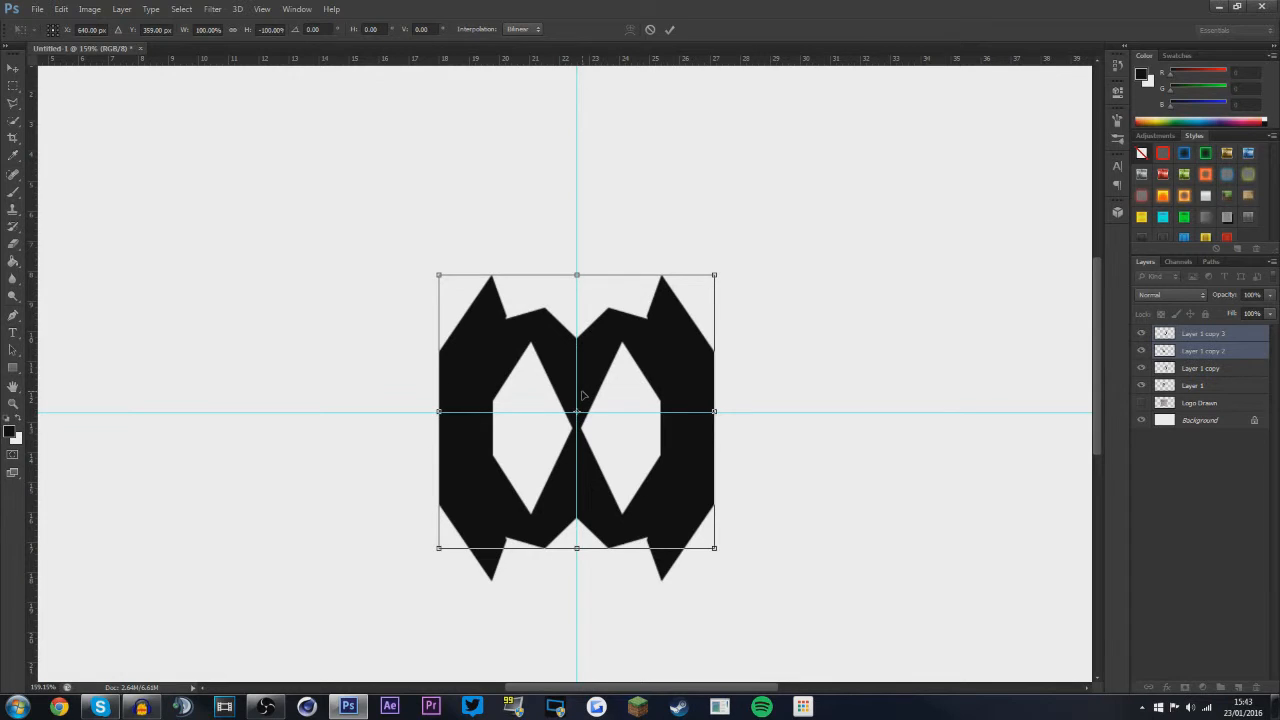
pyautogui.press('Up')
pyautogui.press('Up')
pyautogui.press('Up')
pyautogui.press('Up')
pyautogui.press('Up')
pyautogui.press('Up')
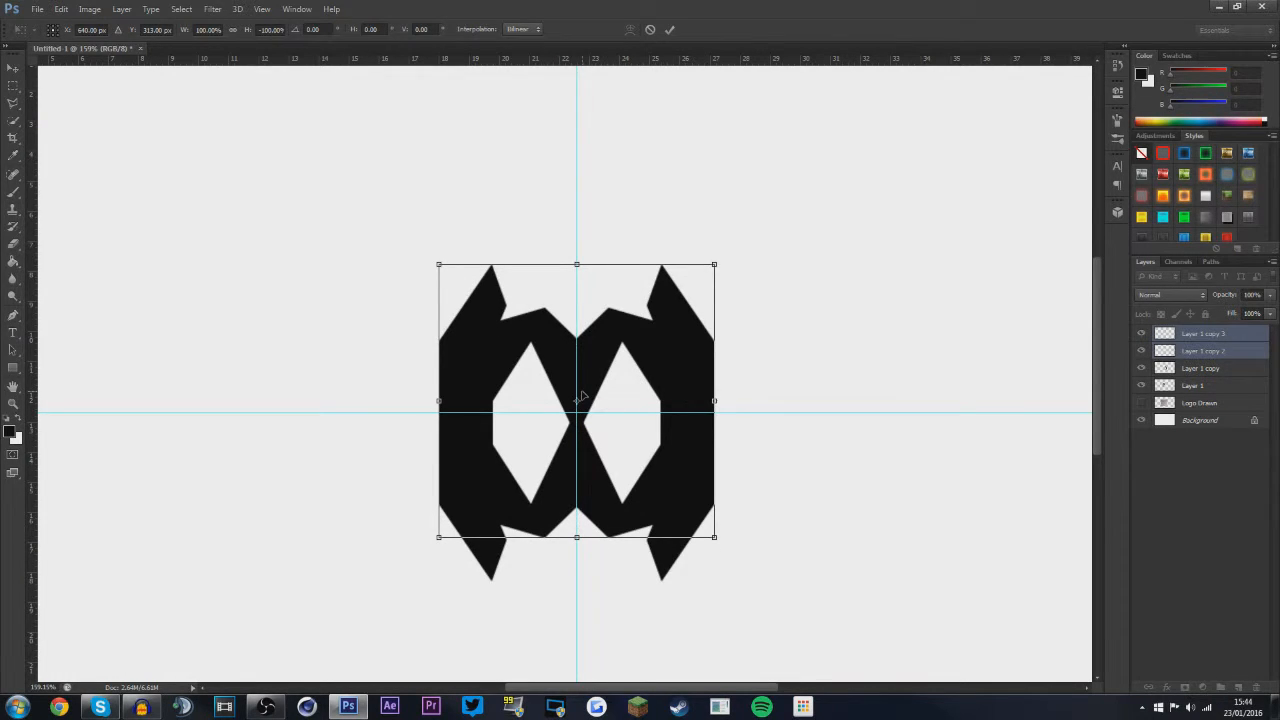
pyautogui.hotkey('shift', 'Up')
pyautogui.hotkey('shift', 'Up')
pyautogui.hotkey('shift', 'Up')
pyautogui.hotkey('shift', 'Up')
pyautogui.press('Up')
pyautogui.press('Up')
pyautogui.press('Up')
pyautogui.press('Up')
pyautogui.press('Up')
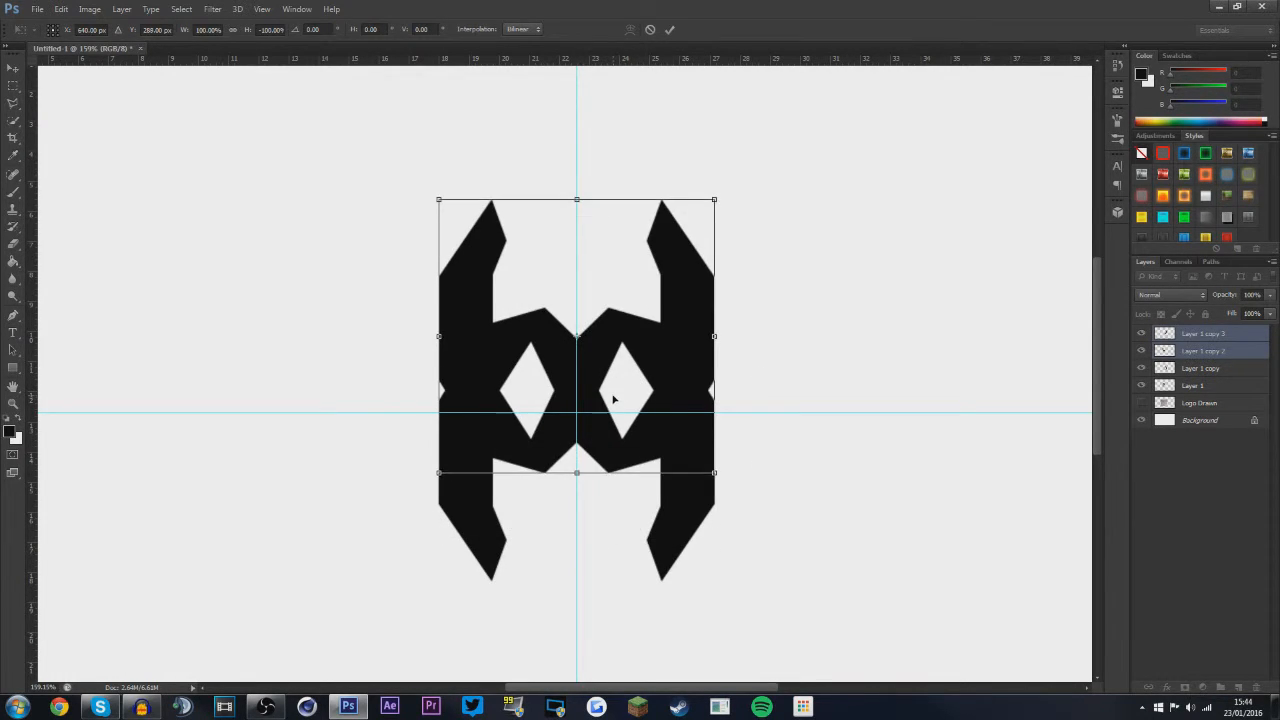
pyautogui.hotkey('shift', 'Up')
pyautogui.press('Up')
pyautogui.press('Up')
pyautogui.press('Up')
pyautogui.press('Up')
pyautogui.press('Up')
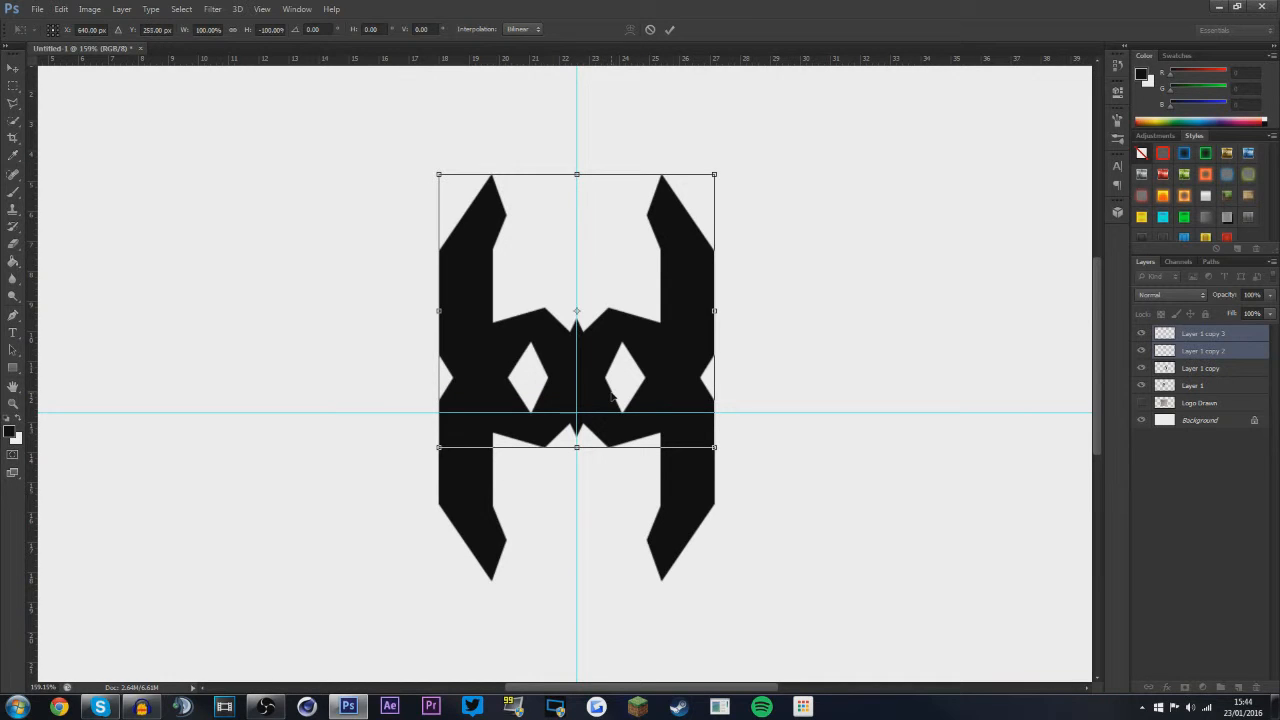
pyautogui.hotkey('shift', 'Up')
pyautogui.hotkey('shift', 'Up')
pyautogui.press('Up')
pyautogui.press('Up')
pyautogui.press('Up')
pyautogui.press('Up')
pyautogui.press('Up')
pyautogui.press('Up')
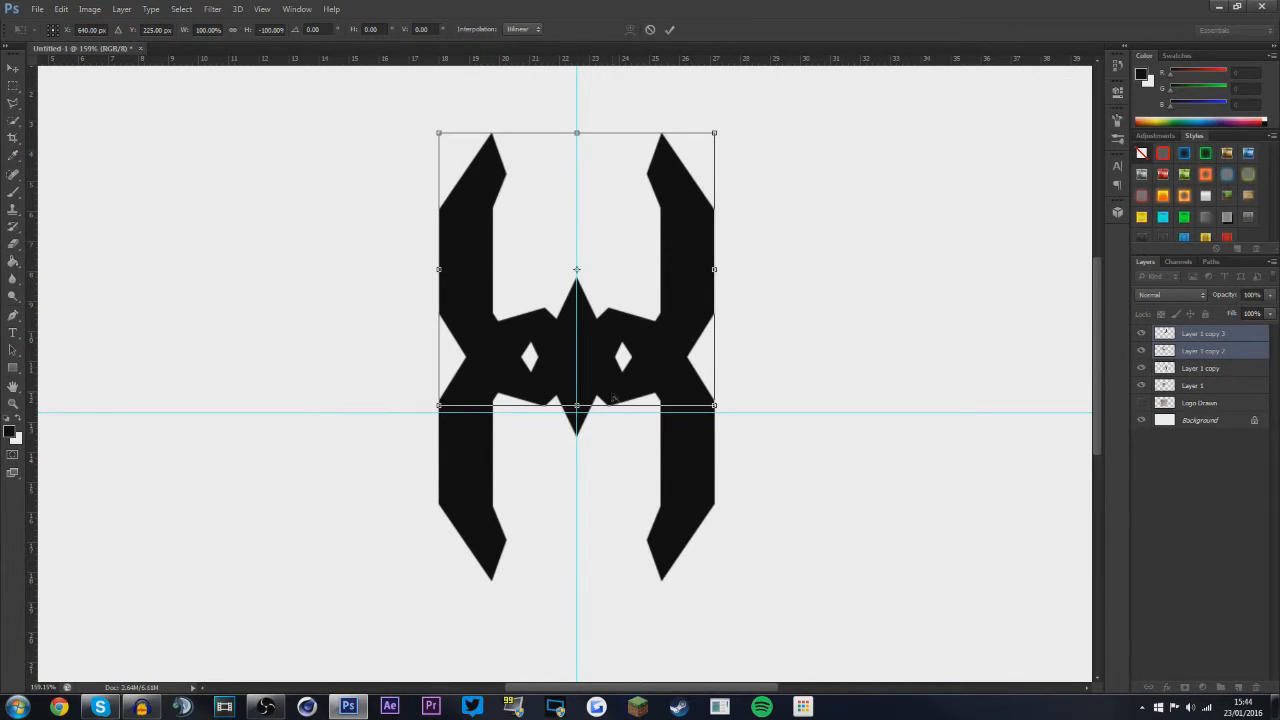
pyautogui.press('Return')
# Examine the combined logo shape on the whole canvas at several magnifications
pyautogui.scroll(-5, 557, 277)
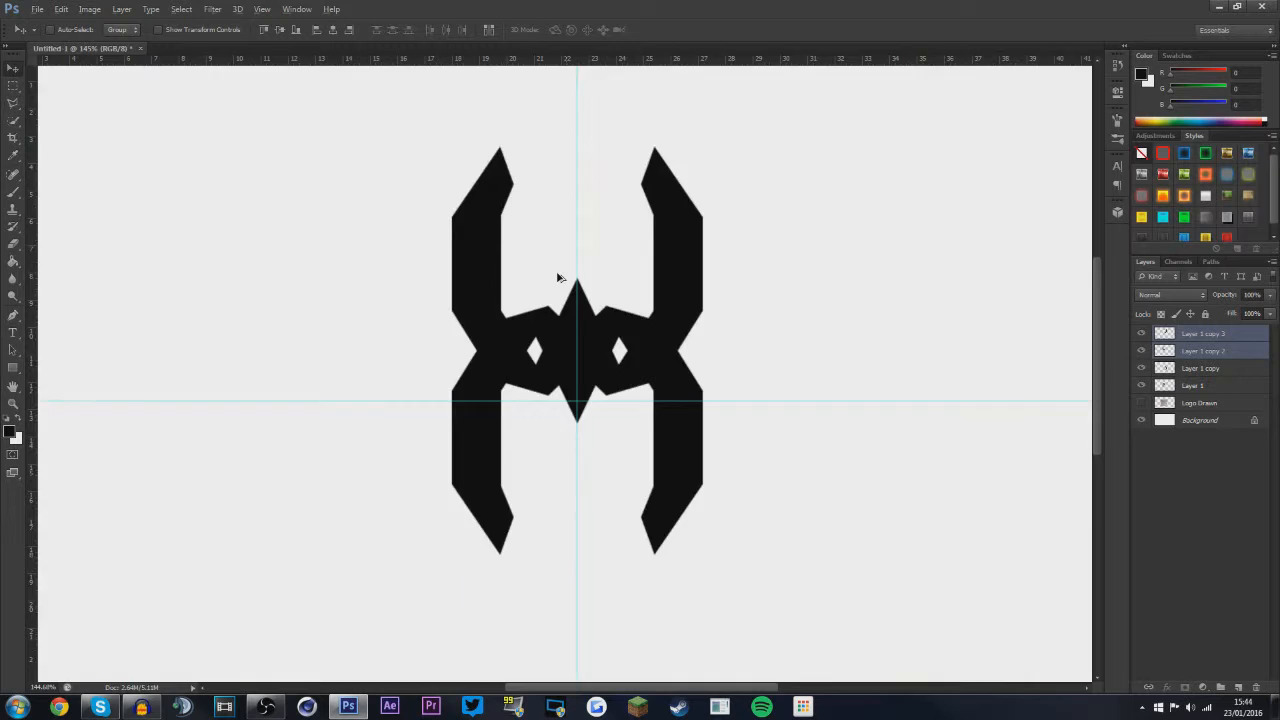
pyautogui.scroll(-1, 587, 313)
pyautogui.scroll(4, 590, 335)
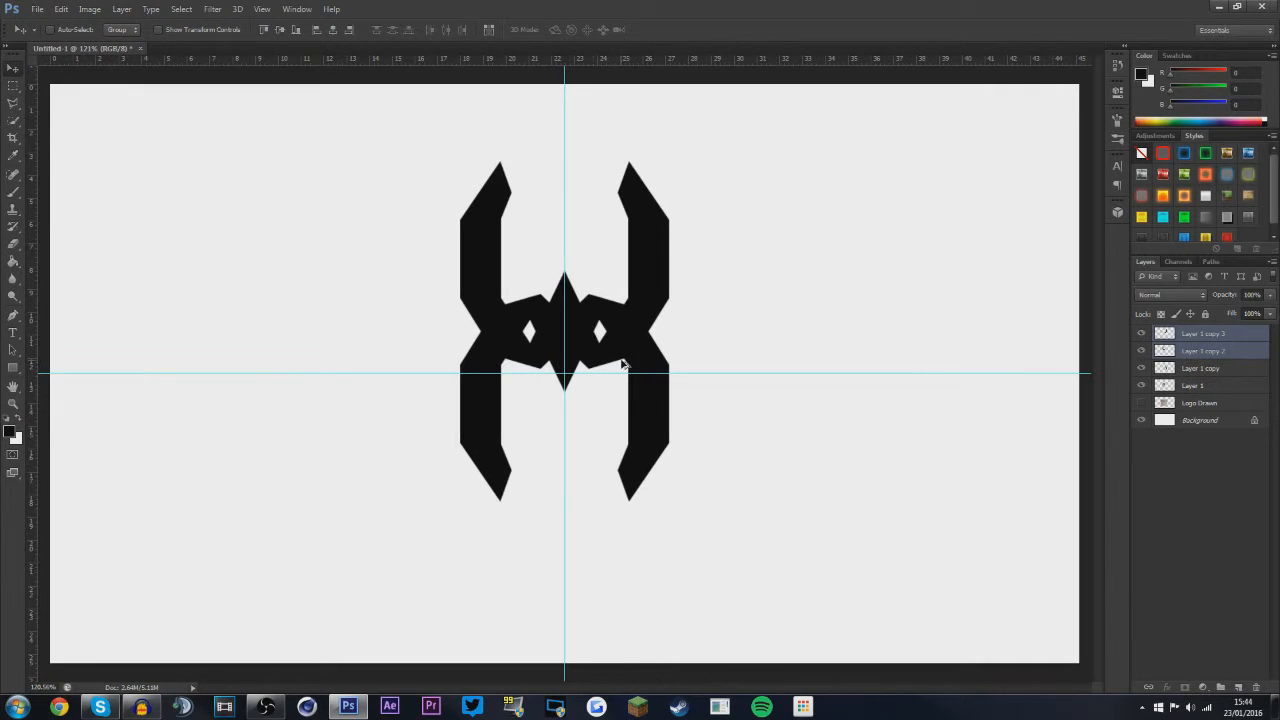
pyautogui.scroll(-2, 605, 375)
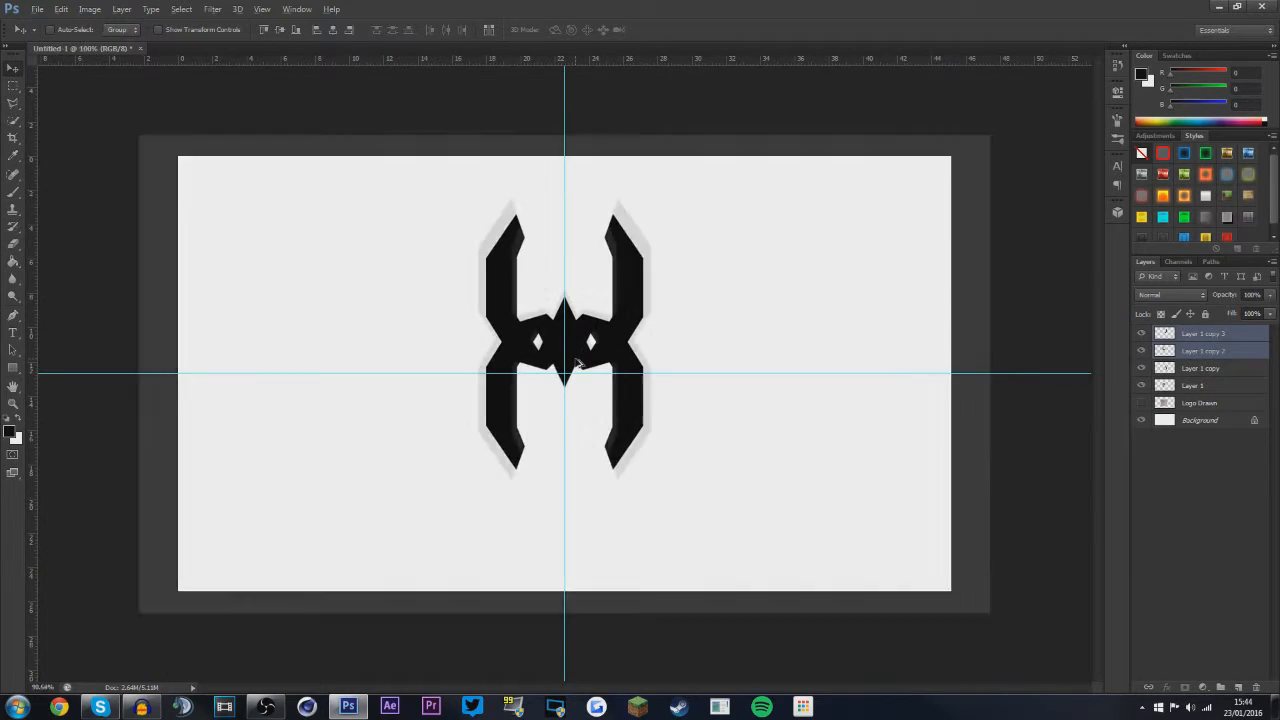
pyautogui.scroll(1, 577, 363)
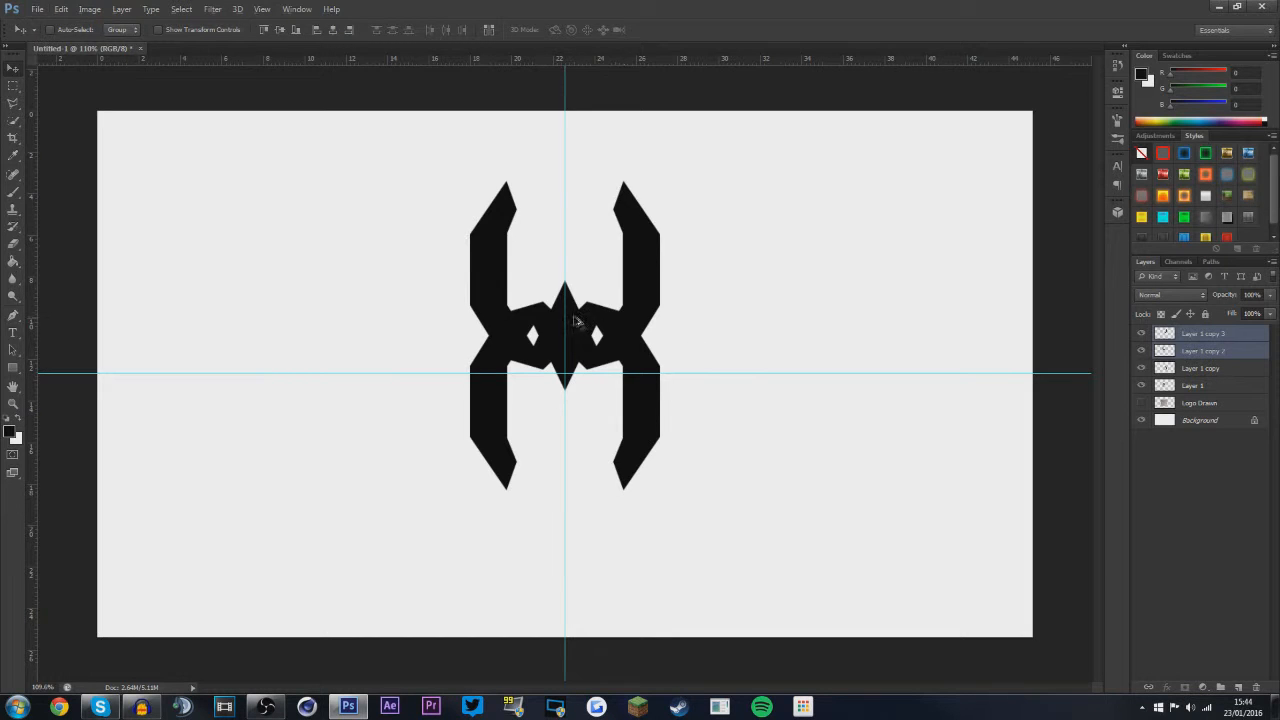
pyautogui.scroll(-5, 572, 323)
pyautogui.scroll(1, 594, 316)
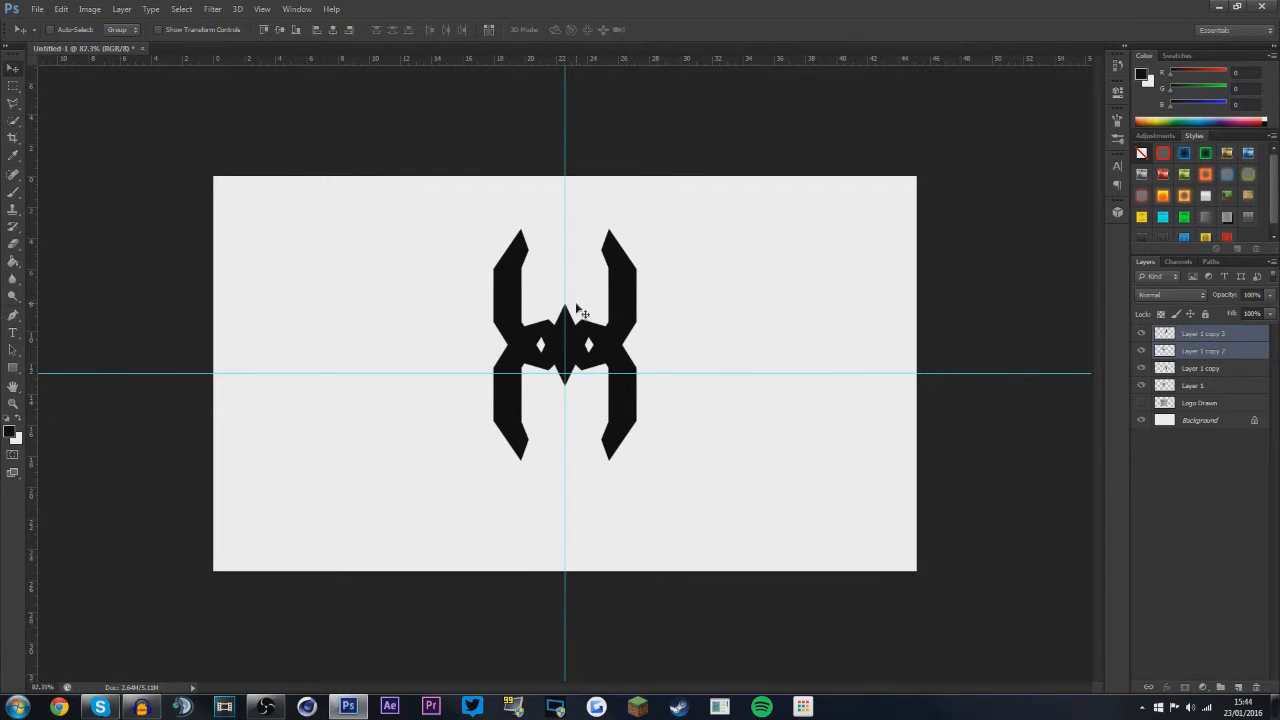
pyautogui.scroll(2, 660, 329)
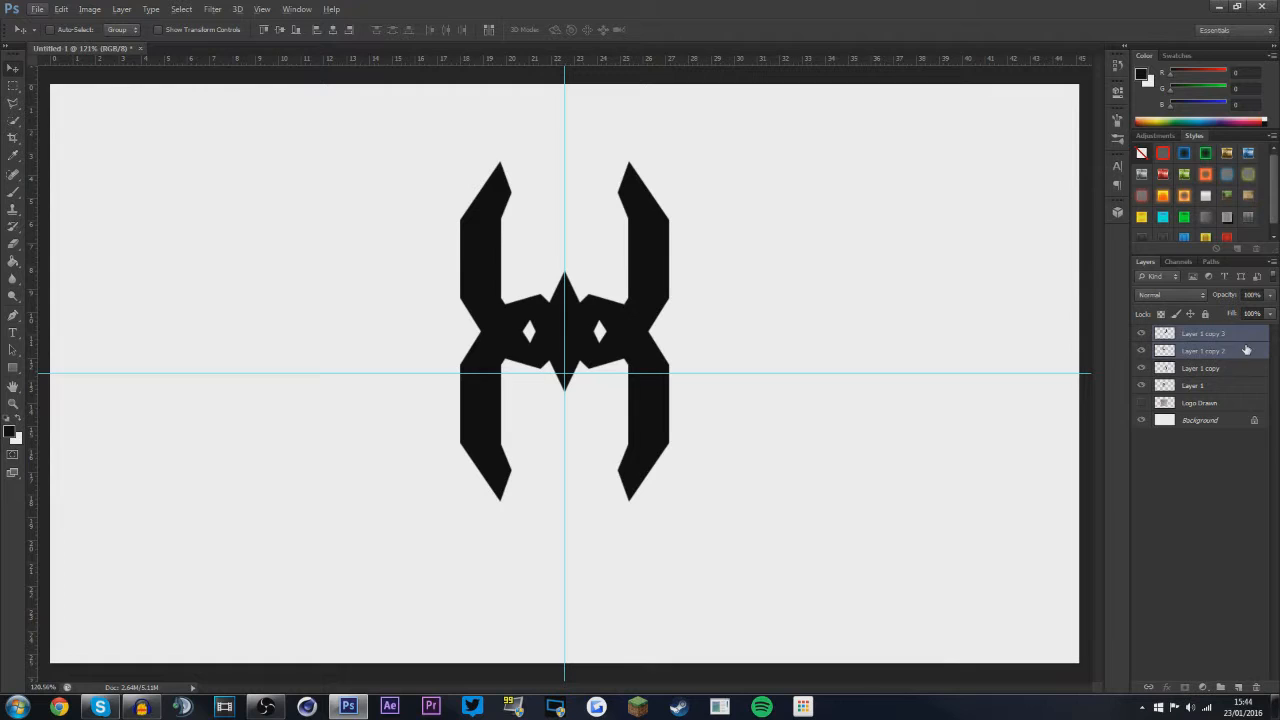
# Duplicate the layer holding the logo's upper-right half and rotate the copy 90° clockwise
pyautogui.click(1197, 338)
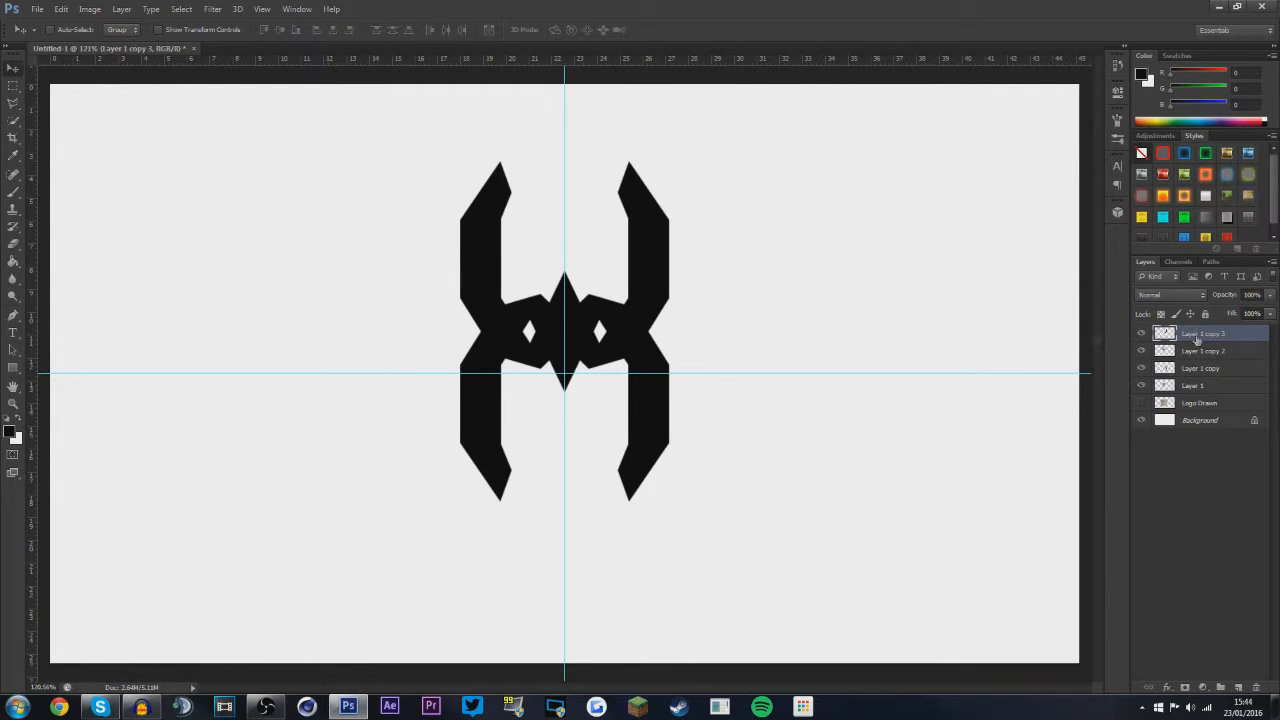
pyautogui.click(1142, 334)
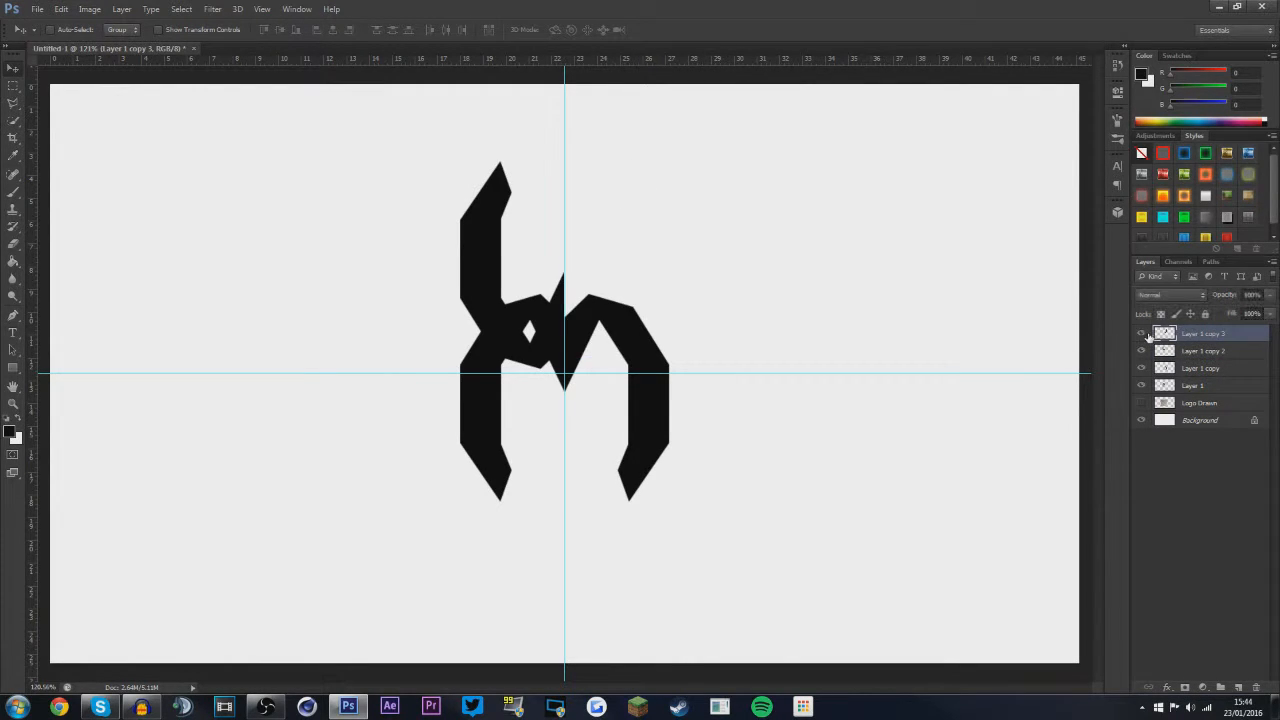
pyautogui.click(1142, 334)
pyautogui.hotkey('ctrl', 'j')
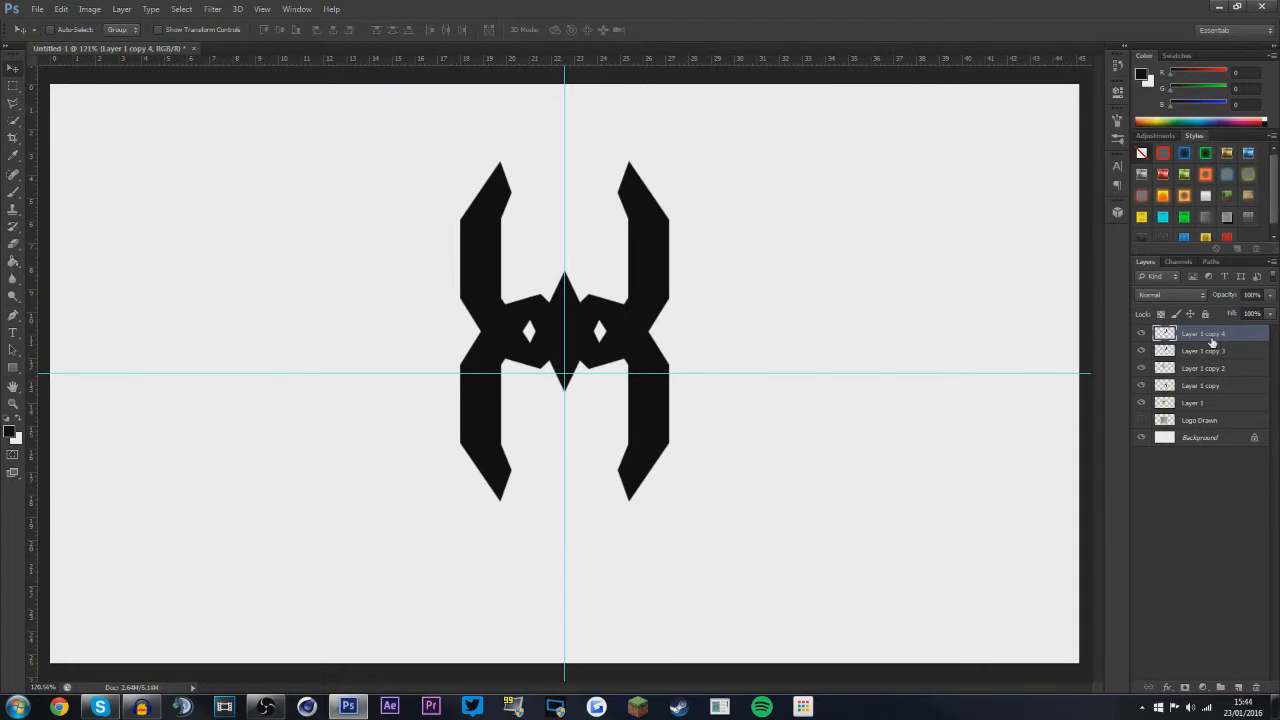
pyautogui.hotkey('ctrl', 't')
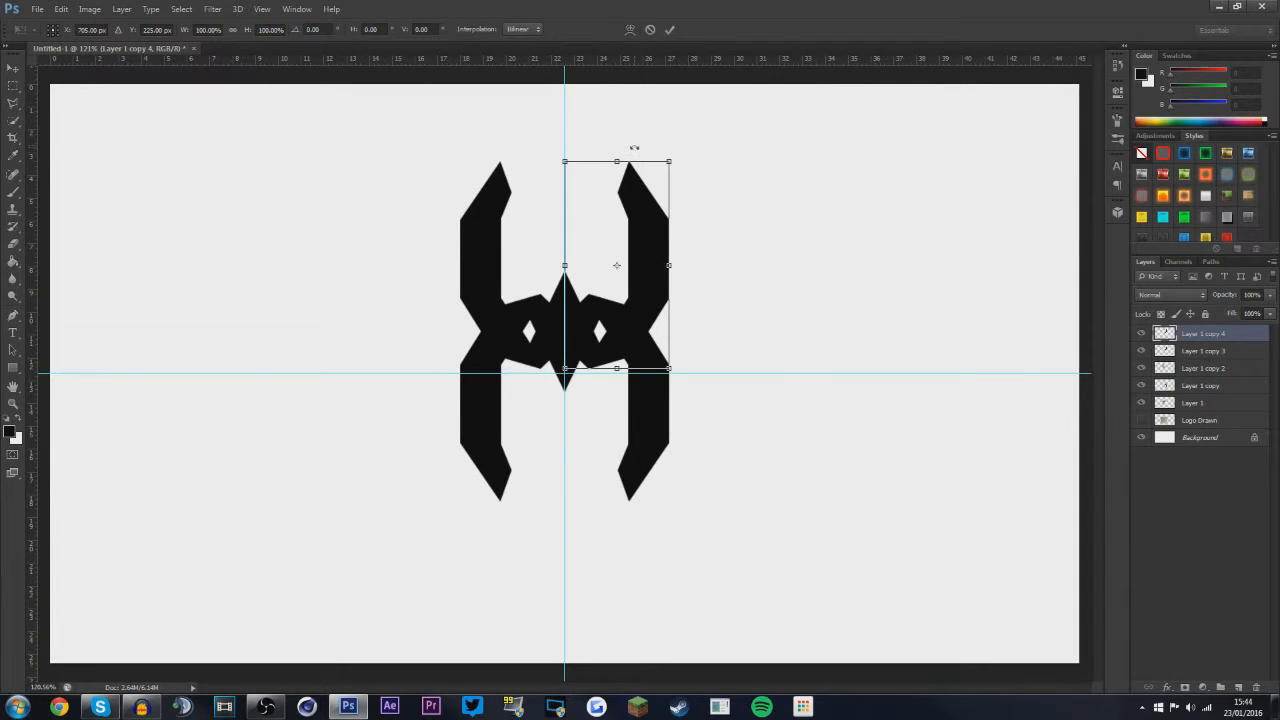
pyautogui.moveTo(634, 133); pyautogui.dragTo(783, 285)
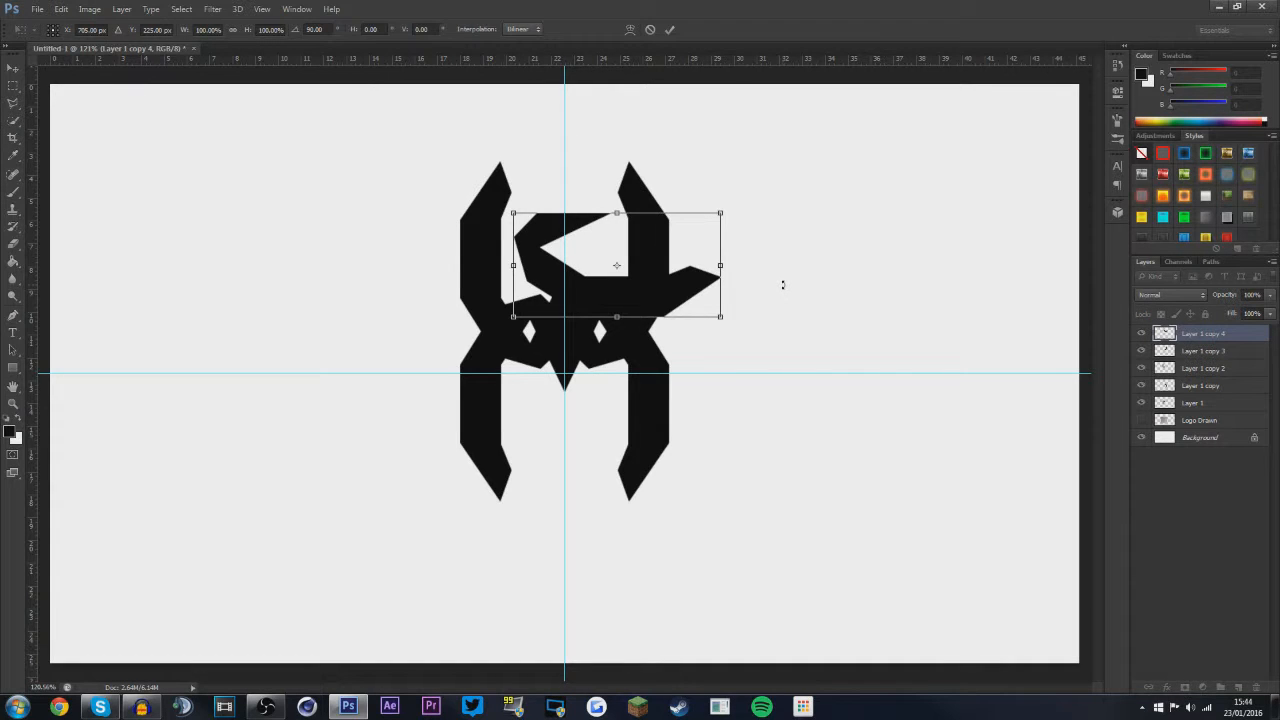
pyautogui.press('Return')
# Move the rotated copy clear of the logo's right side and squash it vertically into a thin spike
pyautogui.moveTo(633, 263); pyautogui.dragTo(830, 292)
pyautogui.hotkey('ctrl', 't')
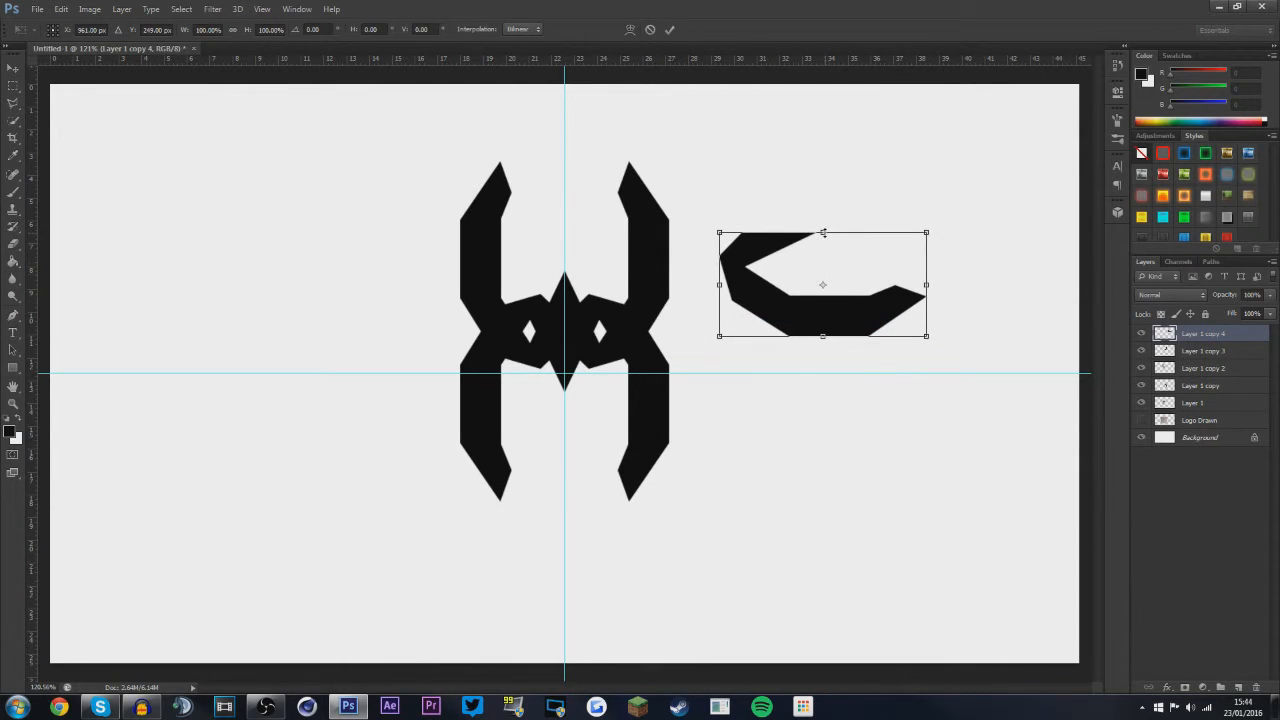
pyautogui.moveTo(822, 233); pyautogui.dragTo(959, 324)
pyautogui.press('Return')
pyautogui.scroll(3, 674, 326)
pyautogui.moveTo(800, 294); pyautogui.dragTo(918, 292)
pyautogui.scroll(-3, 733, 334)
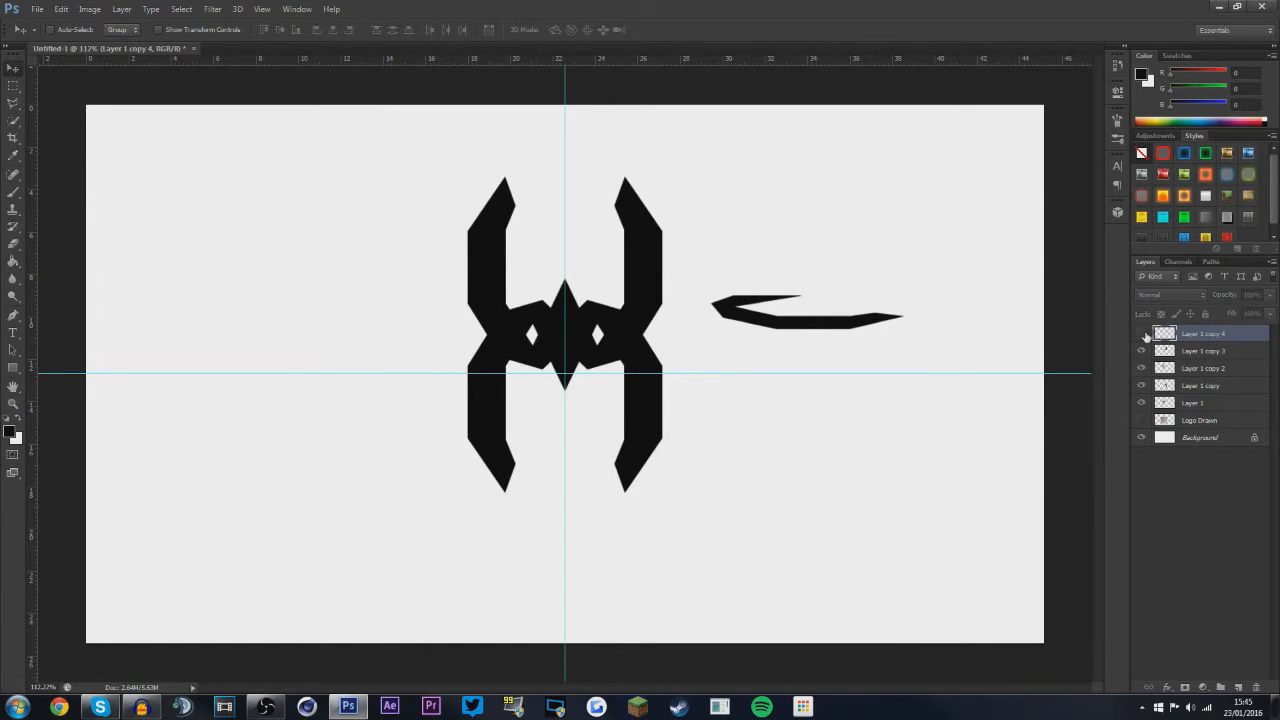
# Group the four layers that form the logo and name the group Logo
pyautogui.click(1208, 352)
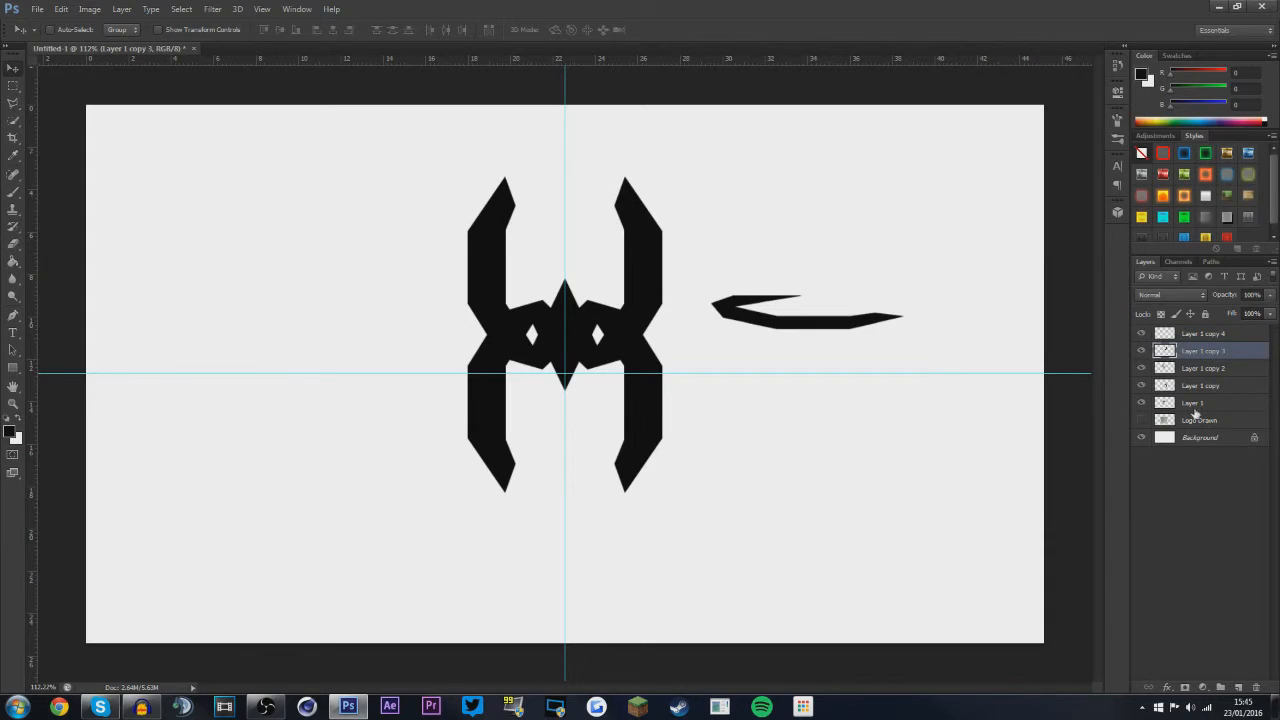
pyautogui.keyDown('shift'); pyautogui.click(1197, 408); pyautogui.keyUp('shift')
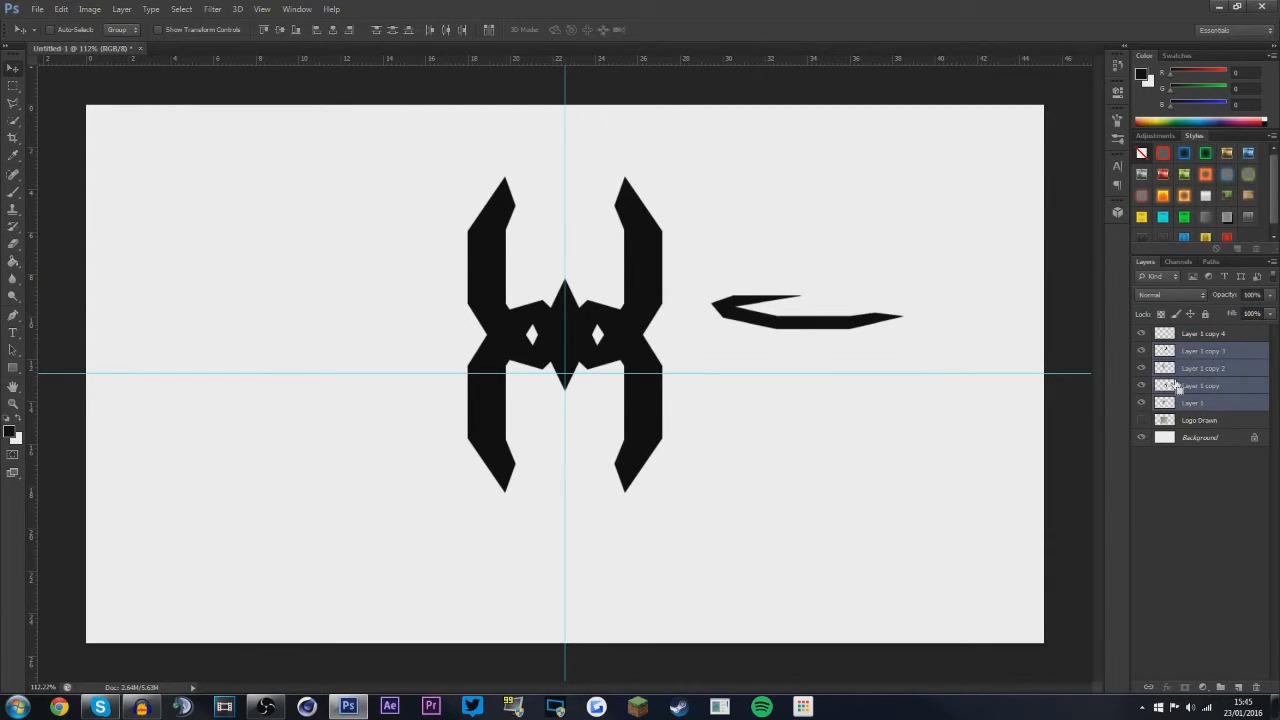
pyautogui.hotkey('ctrl', 'g')
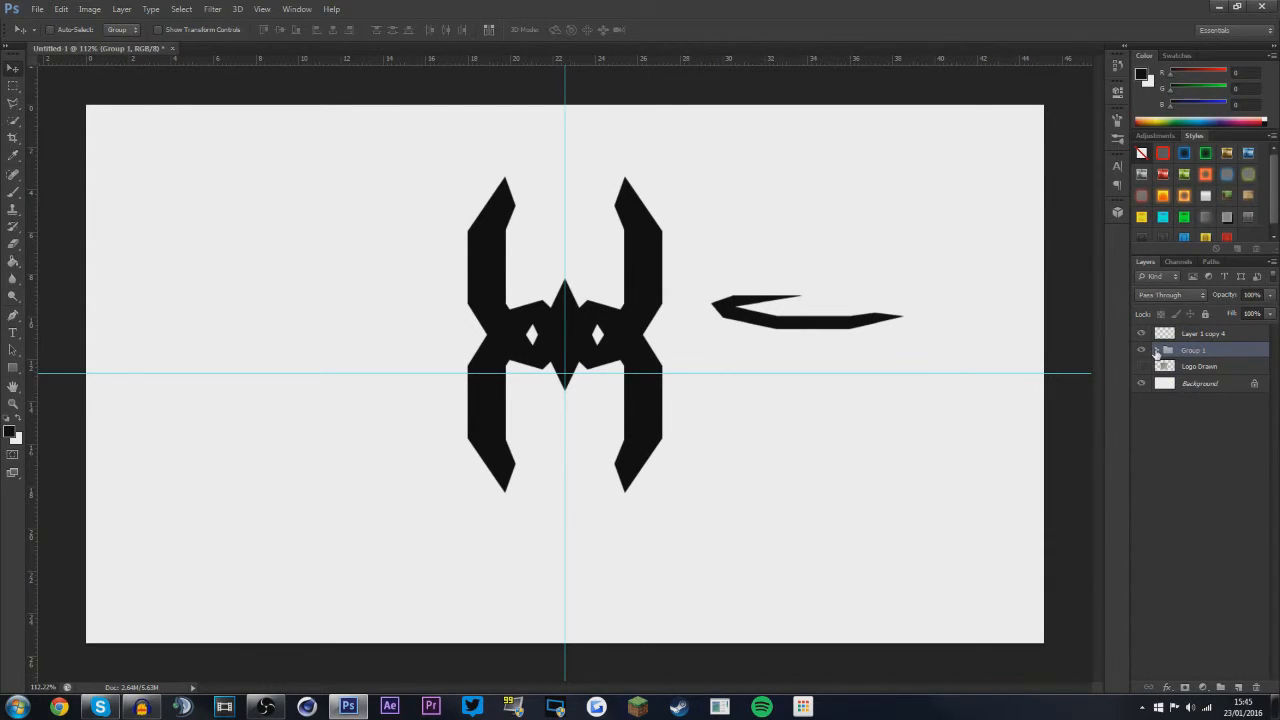
pyautogui.click(1156, 352)
pyautogui.doubleClick(1194, 350)
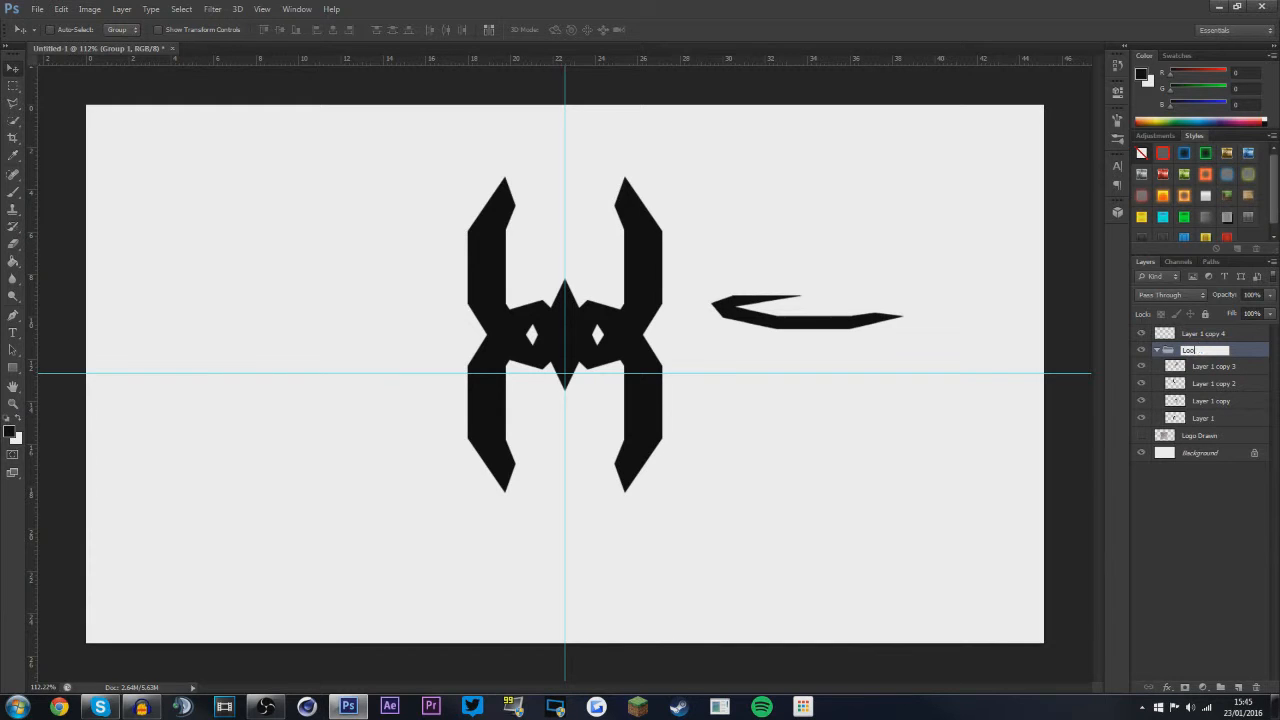
pyautogui.write('Logo')
pyautogui.press('Return')
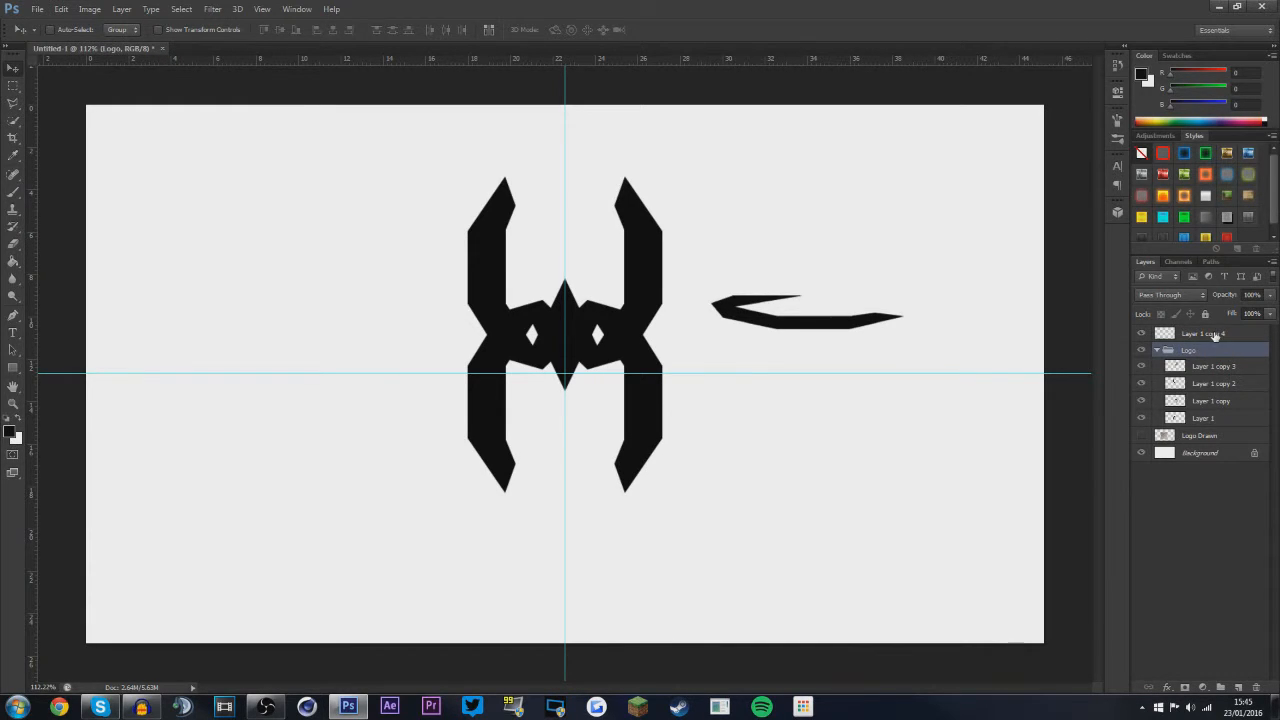
# Centre the Logo group vertically on the whole canvas, then clear the selection
pyautogui.click(1215, 336)
pyautogui.scroll(1, 1237, 372)
pyautogui.click(1221, 353)
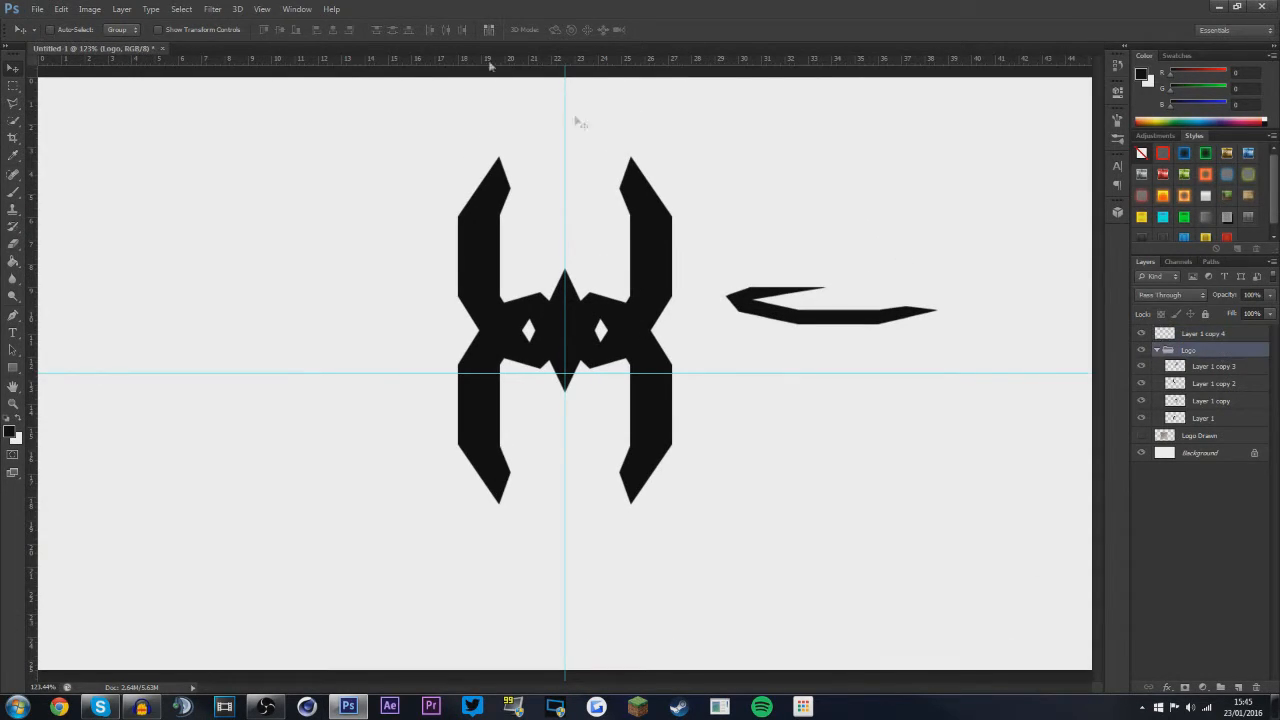
pyautogui.hotkey('ctrl', 'a')
pyautogui.click(281, 30)
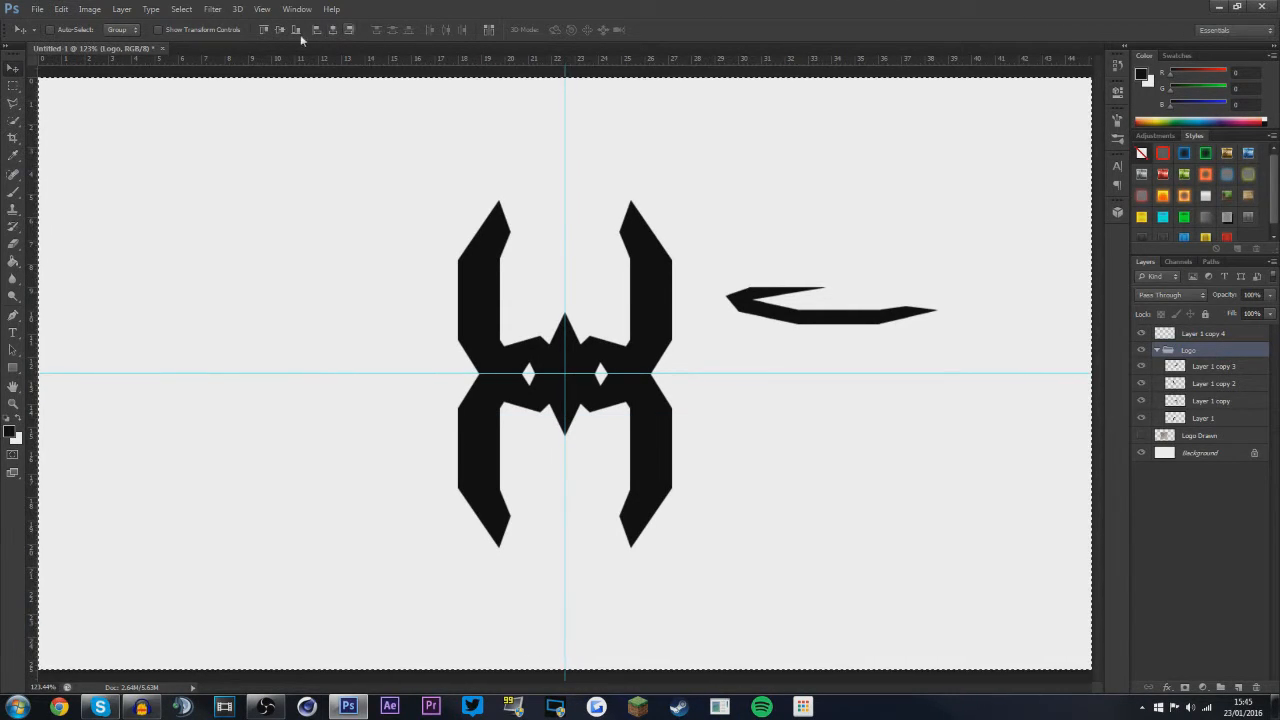
pyautogui.hotkey('ctrl', 'd')
pyautogui.scroll(-5, 650, 333)
pyautogui.scroll(5, 650, 334)
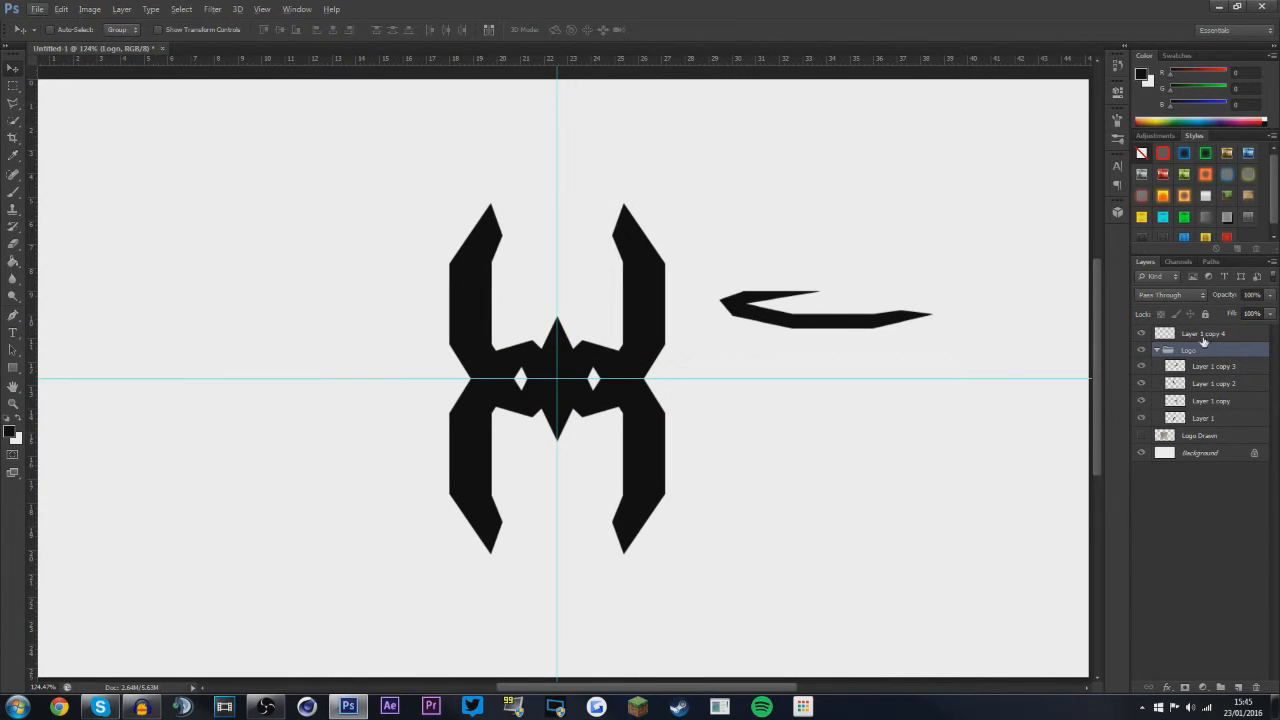
# Move the thin spike onto the logo's right side and centre it vertically on the canvas
pyautogui.click(1203, 341)
pyautogui.moveTo(805, 335); pyautogui.dragTo(603, 396)
pyautogui.hotkey('ctrl', 'a')
pyautogui.click(280, 30)
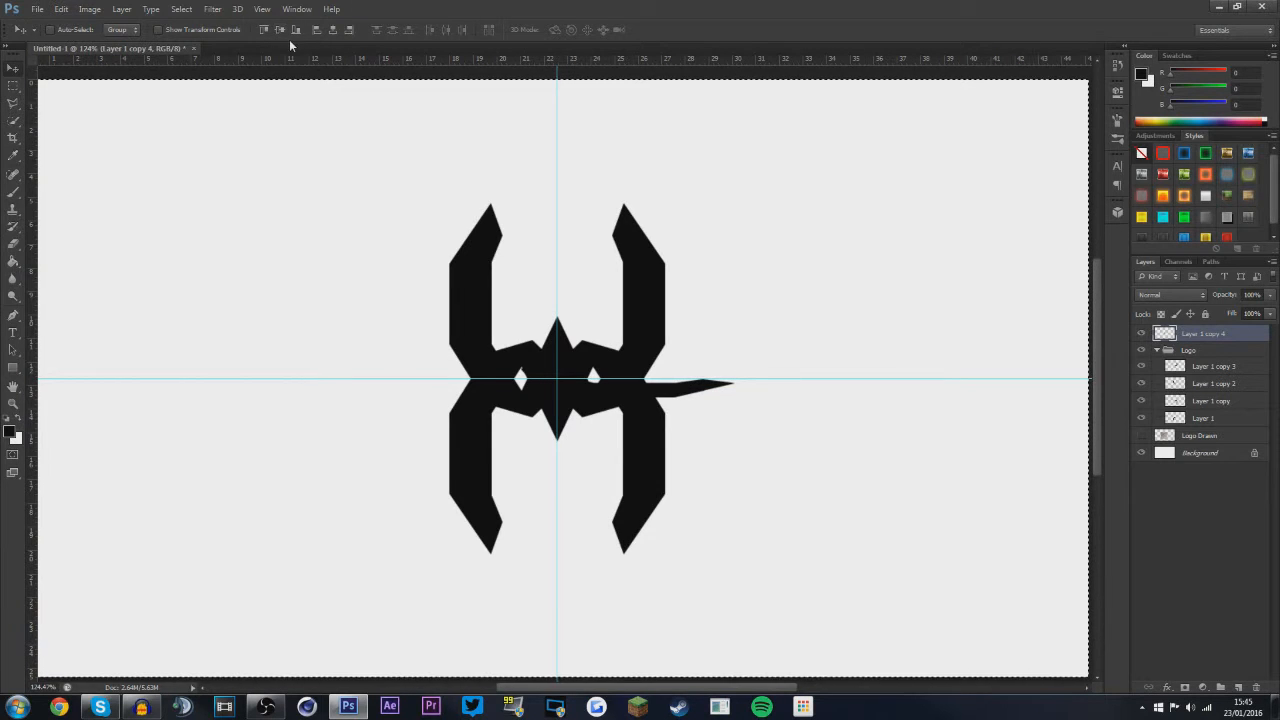
# Nudge the thin spike upward until its shaft straddles the horizontal guide at the logo's right-hand notch
pyautogui.scroll(5, 583, 343)
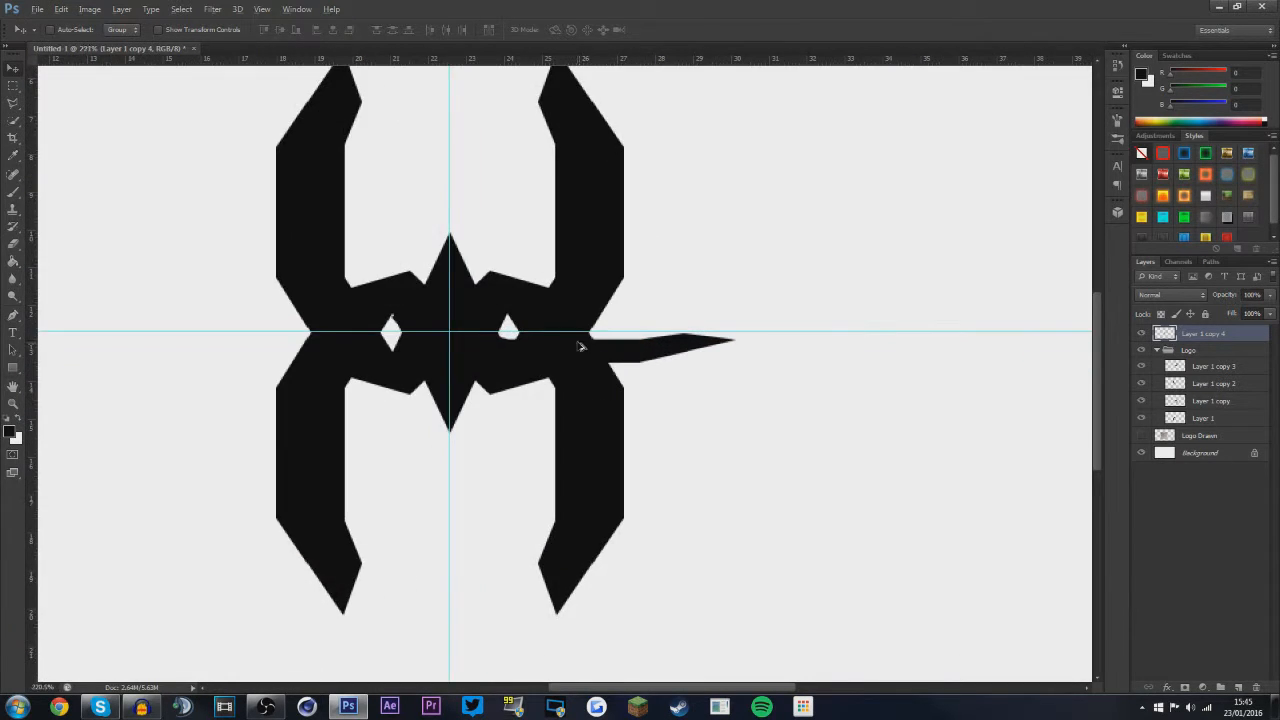
pyautogui.scroll(3, 575, 319)
pyautogui.press('Up')
pyautogui.press('Up')
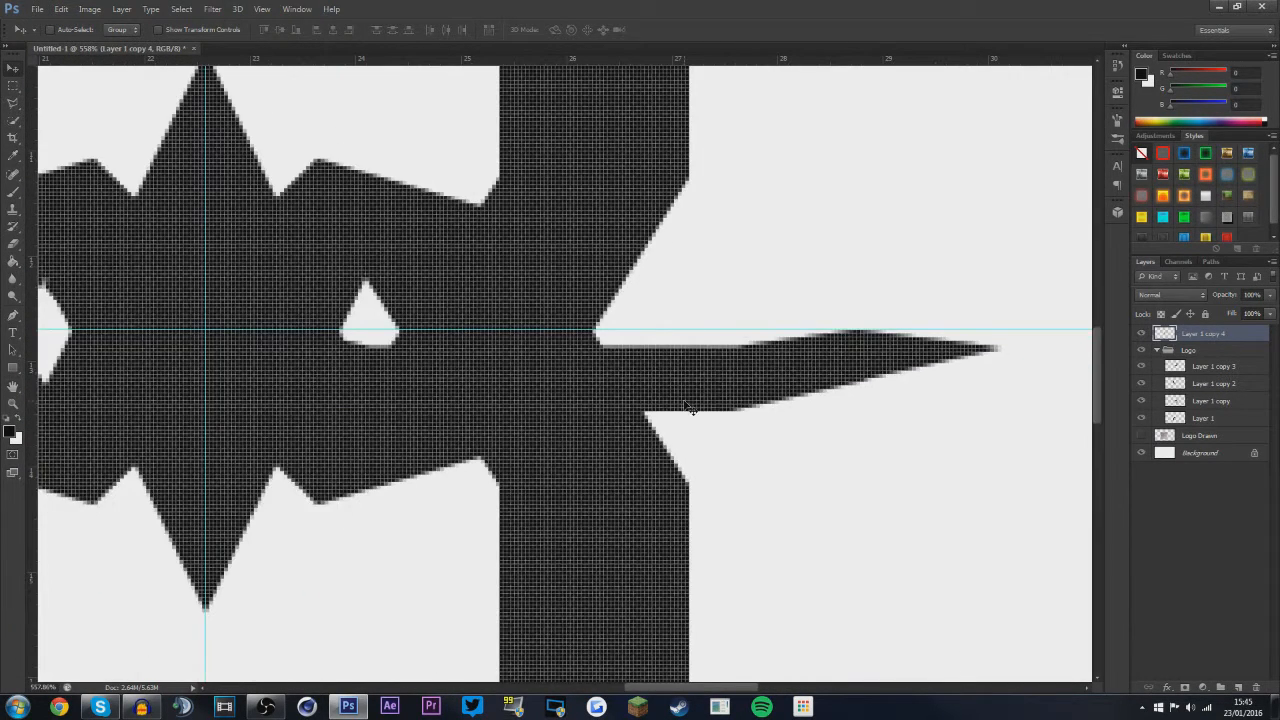
pyautogui.press('Up')
pyautogui.press('Up')
pyautogui.press('Up')
pyautogui.press('Up')
pyautogui.press('Up')
pyautogui.press('Up')
pyautogui.press('Up')
pyautogui.press('Down')
pyautogui.press('Down')
pyautogui.press('Down')
pyautogui.press('Up')
pyautogui.press('Up')
pyautogui.press('Up')
pyautogui.press('Up')
pyautogui.press('Down')
pyautogui.press('Down')
pyautogui.press('Down')
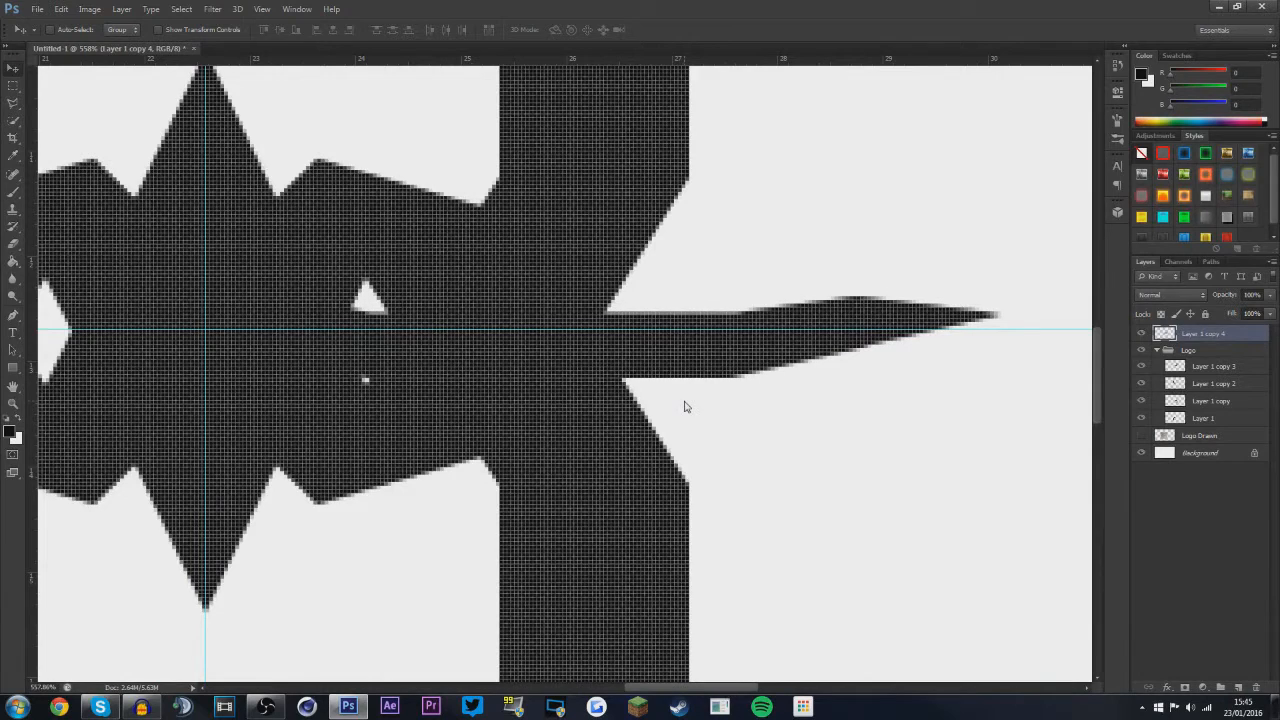
# Erase the inner part of the spike with a smaller hard round eraser to clear the logo's right diamond hole
pyautogui.scroll(-5, 690, 409)
pyautogui.scroll(3, 640, 414)
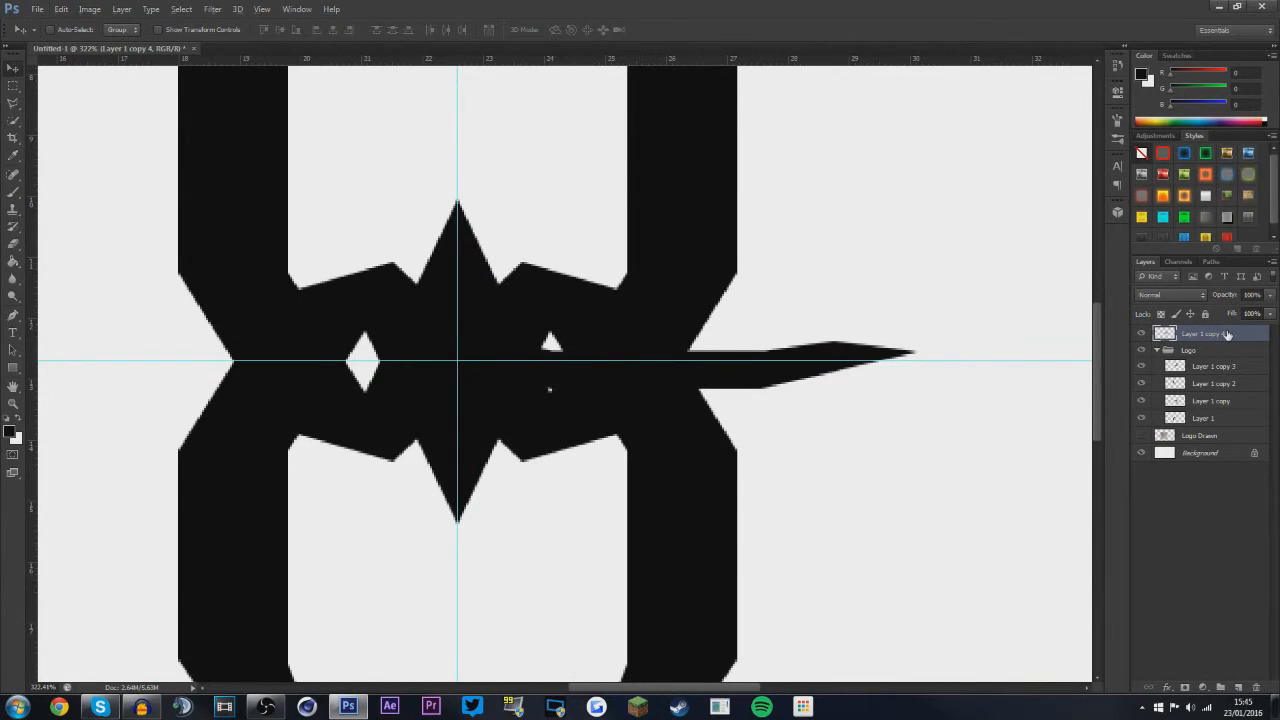
pyautogui.moveTo(13, 243); pyautogui.dragTo(62, 243)
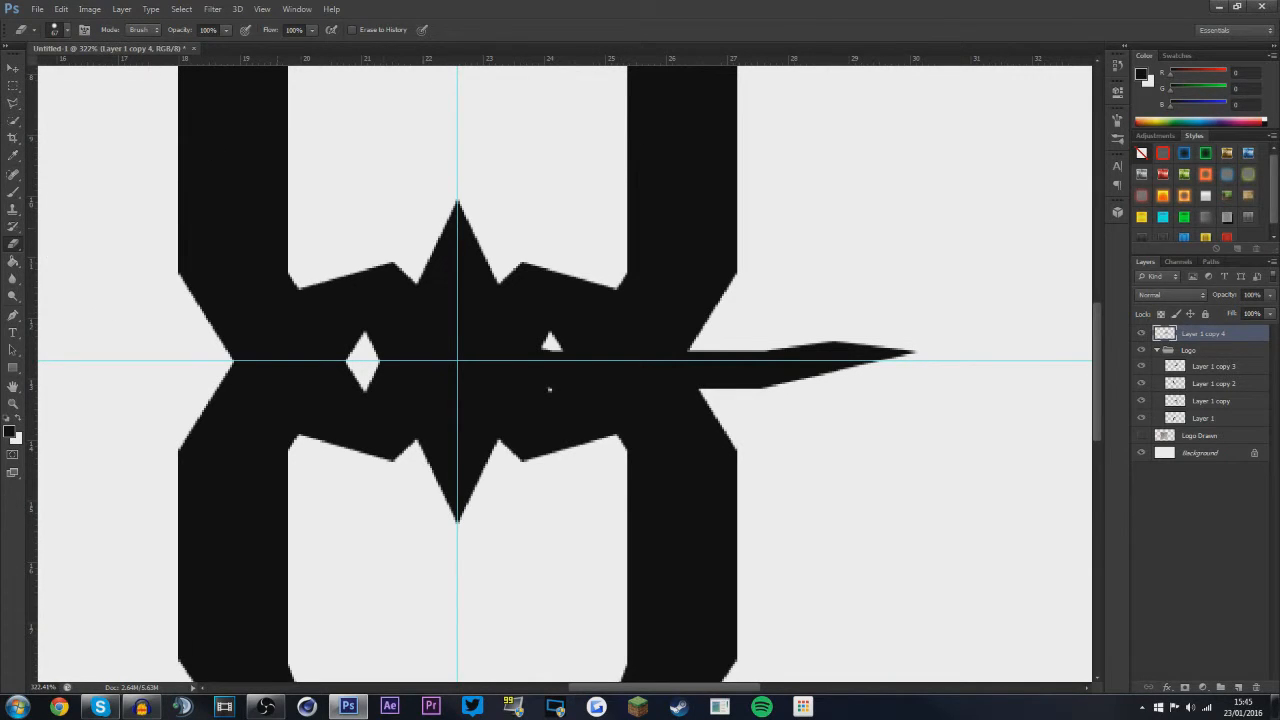
pyautogui.click(65, 31)
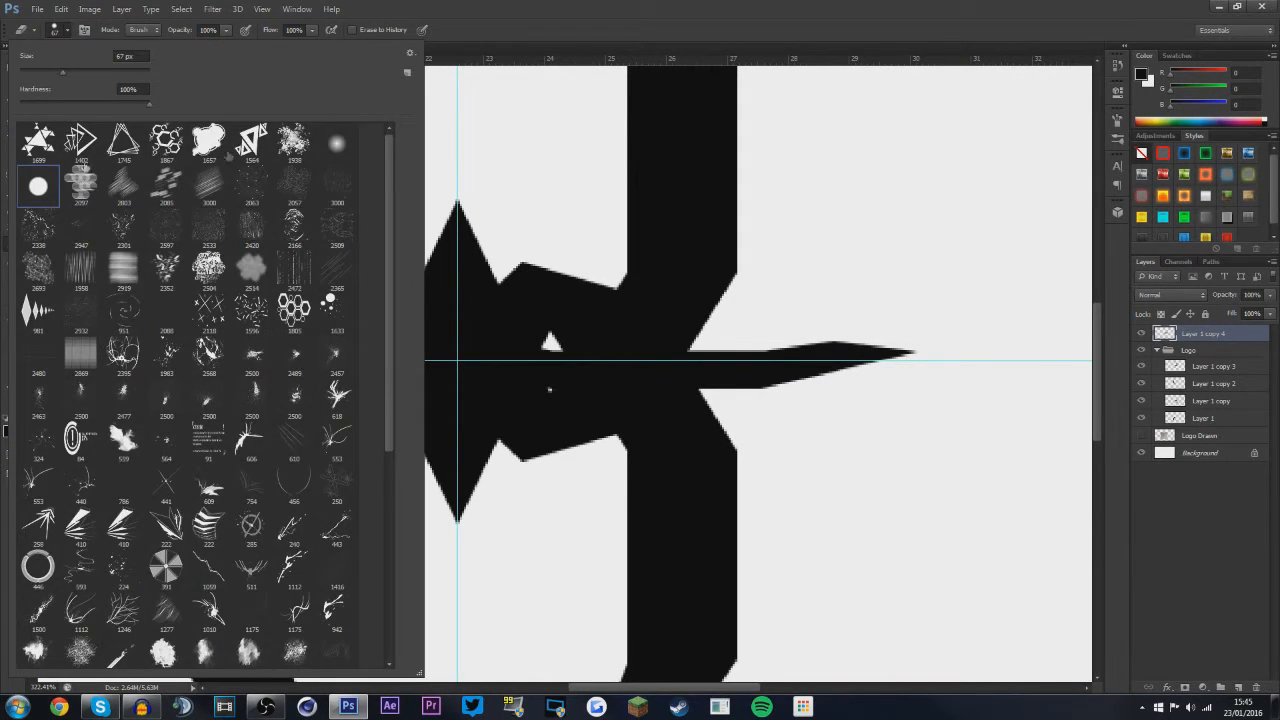
pyautogui.moveTo(631, 287)
pyautogui.mouseDown()
pyautogui.moveTo(596, 289)
pyautogui.moveTo(662, 268)
pyautogui.moveTo(652, 273)
pyautogui.mouseUp()
pyautogui.moveTo(445, 311)
pyautogui.mouseDown()
pyautogui.moveTo(518, 301)
pyautogui.moveTo(378, 314)
pyautogui.moveTo(462, 300)
pyautogui.mouseUp()
pyautogui.moveTo(554, 311)
pyautogui.mouseDown()
pyautogui.moveTo(613, 303)
pyautogui.moveTo(551, 304)
pyautogui.moveTo(590, 308)
pyautogui.moveTo(577, 364)
pyautogui.moveTo(568, 170)
pyautogui.moveTo(595, 408)
pyautogui.moveTo(596, 378)
pyautogui.moveTo(477, 353)
pyautogui.mouseUp()
pyautogui.moveTo(554, 361); pyautogui.dragTo(531, 366)
pyautogui.scroll(-3, 663, 357)
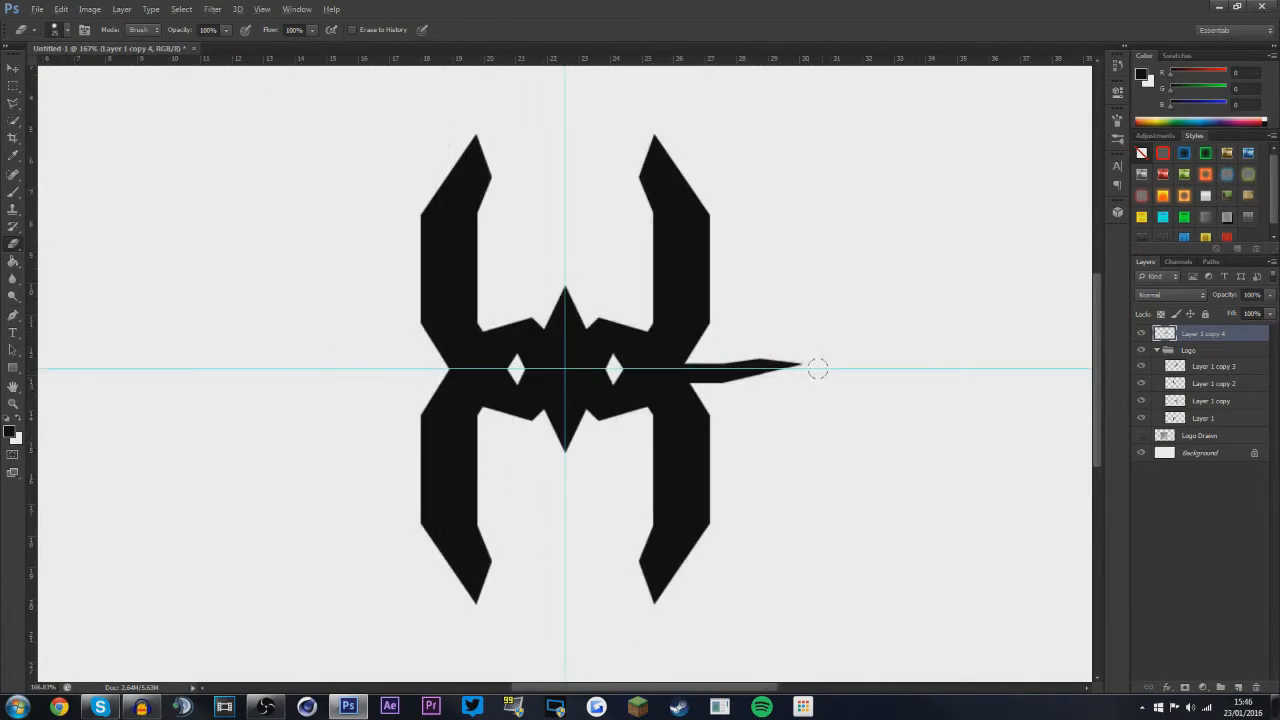
# Duplicate the layer holding the logo's right-hand spike
pyautogui.scroll(-4, 712, 379)
pyautogui.scroll(3, 564, 394)
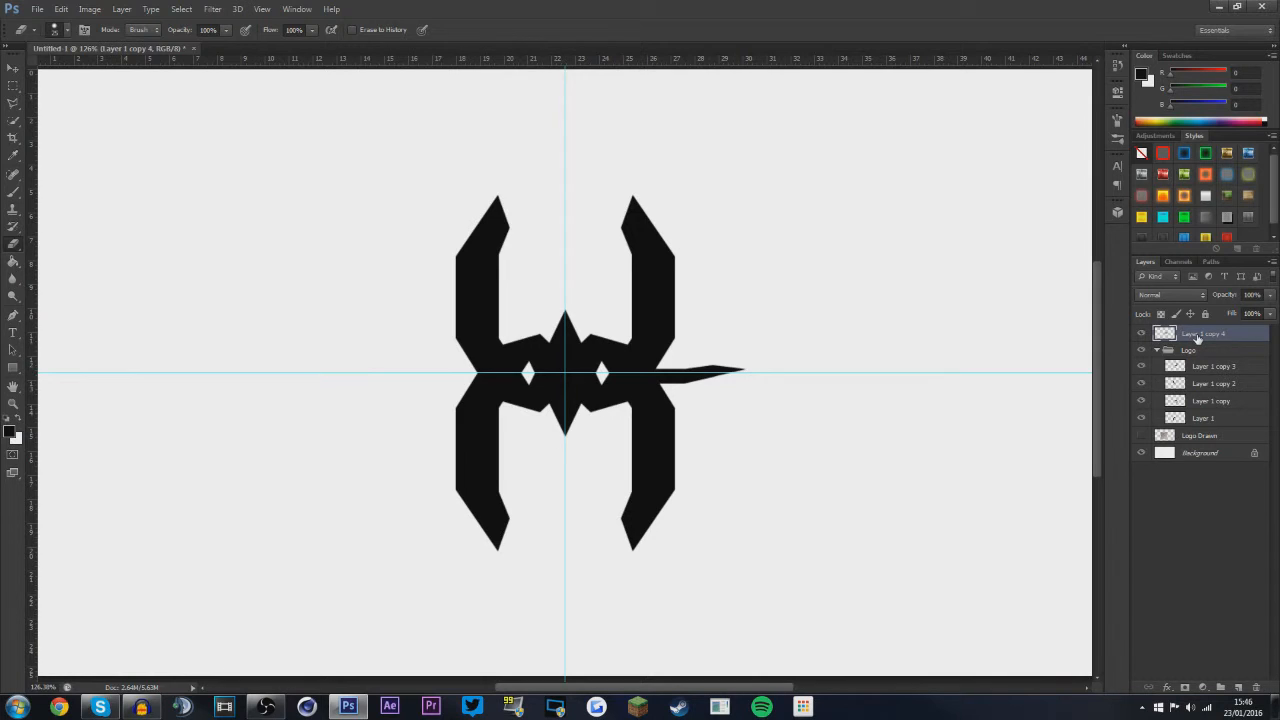
pyautogui.hotkey('ctrl', 'j')
# Try flipping the duplicated spike horizontally in place, and undo the flip
pyautogui.hotkey('ctrl', 't')
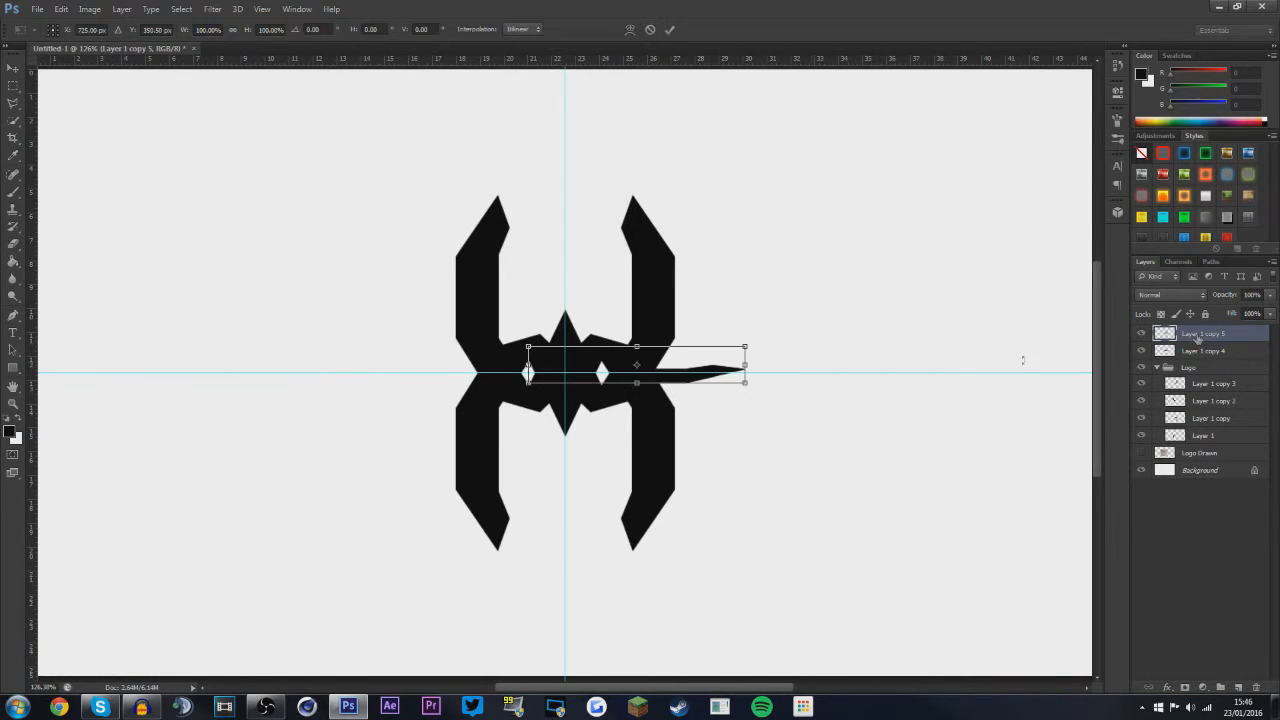
pyautogui.rightClick(588, 364)
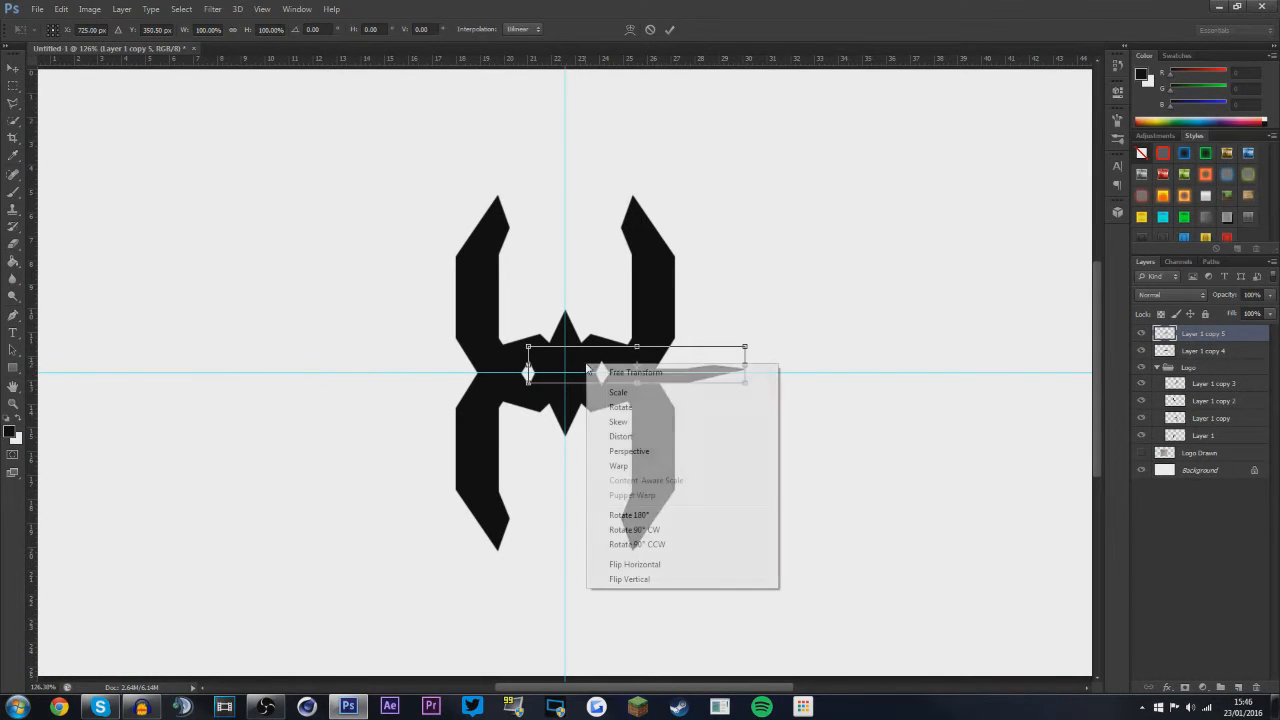
pyautogui.click(623, 565)
pyautogui.press('e')
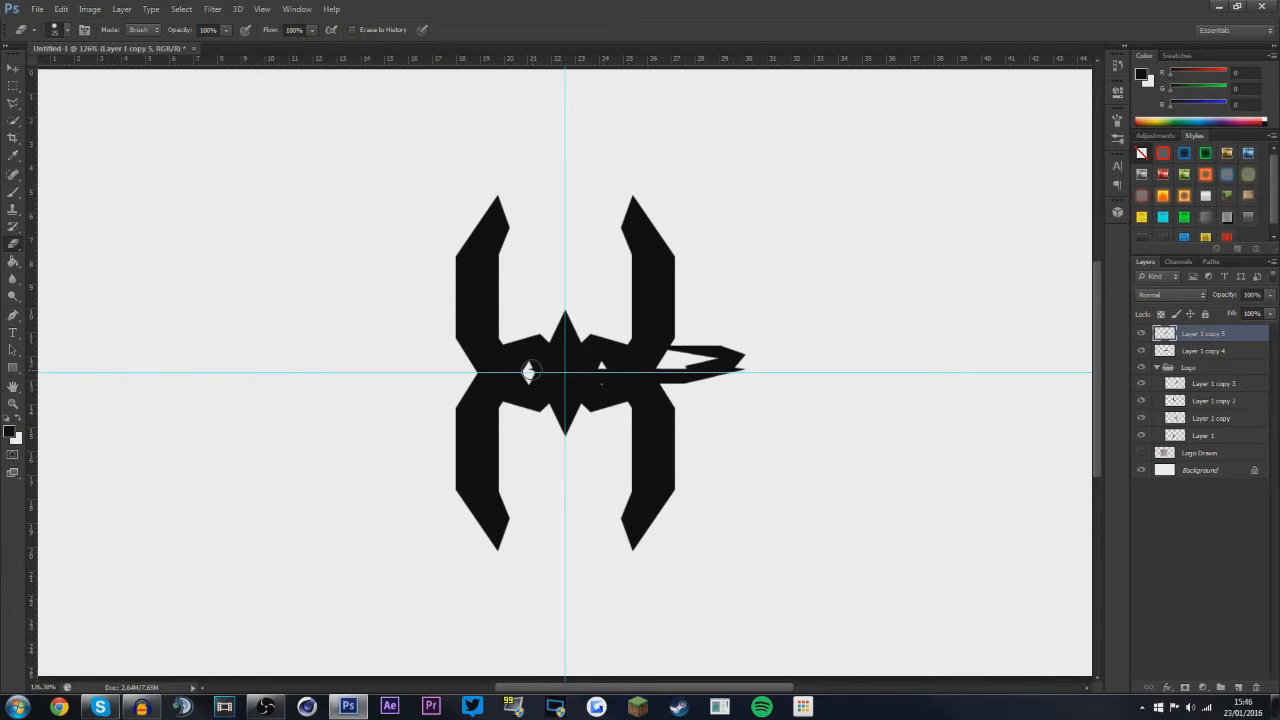
pyautogui.hotkey('ctrl', 'z')
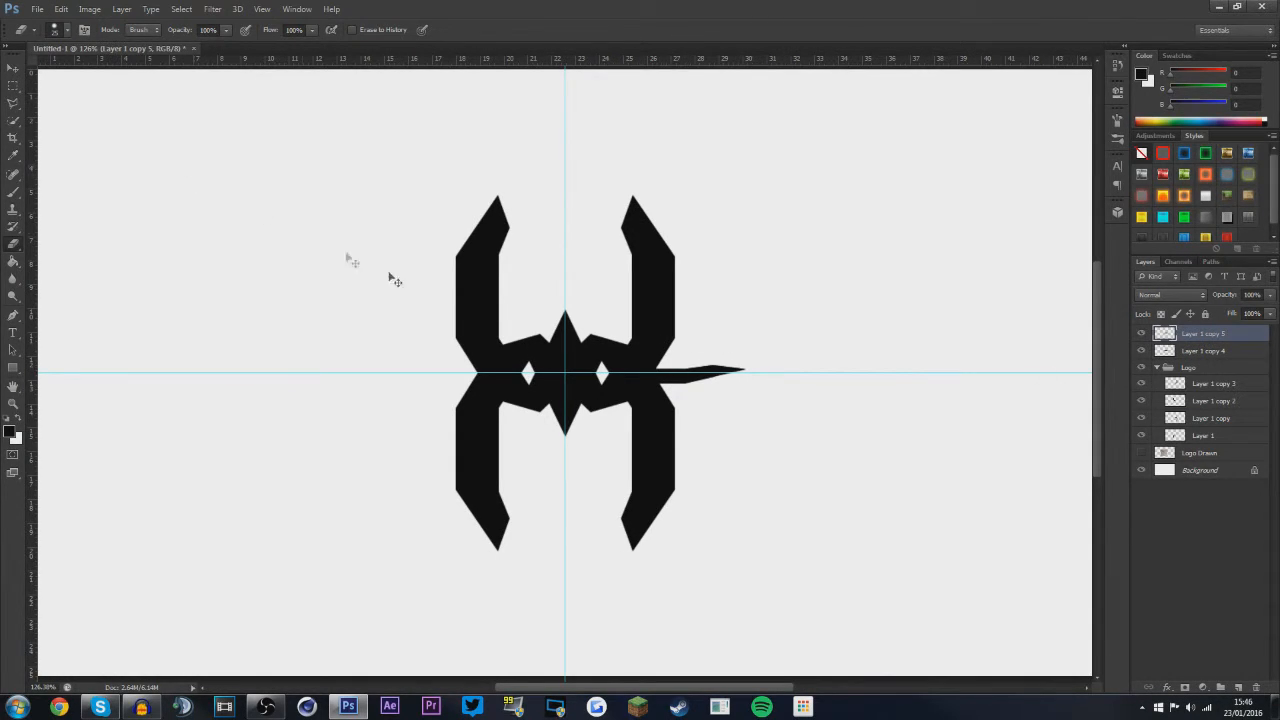
# Try flipping the duplicated spike vertically in place and nudging it sideways over the original
pyautogui.hotkey('ctrl', 't')
pyautogui.rightClick(603, 372)
pyautogui.click(646, 588)
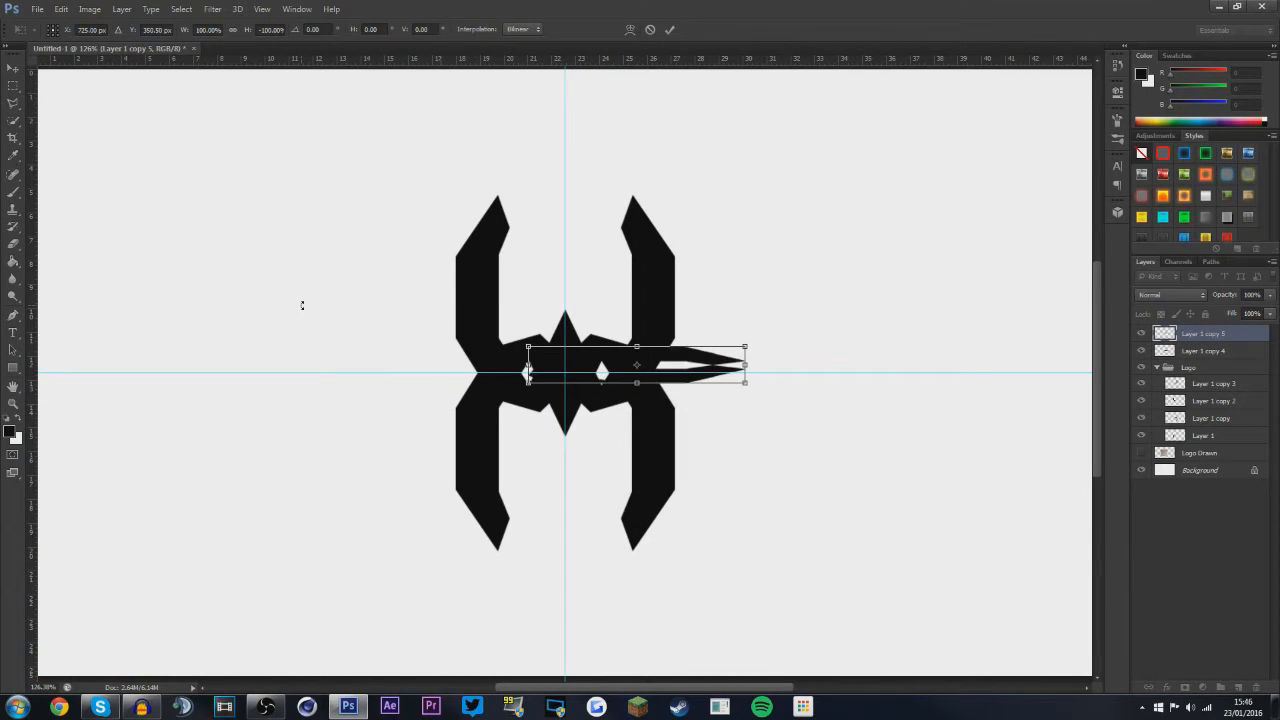
pyautogui.press('Return')
pyautogui.press('e')
pyautogui.click(12, 70)
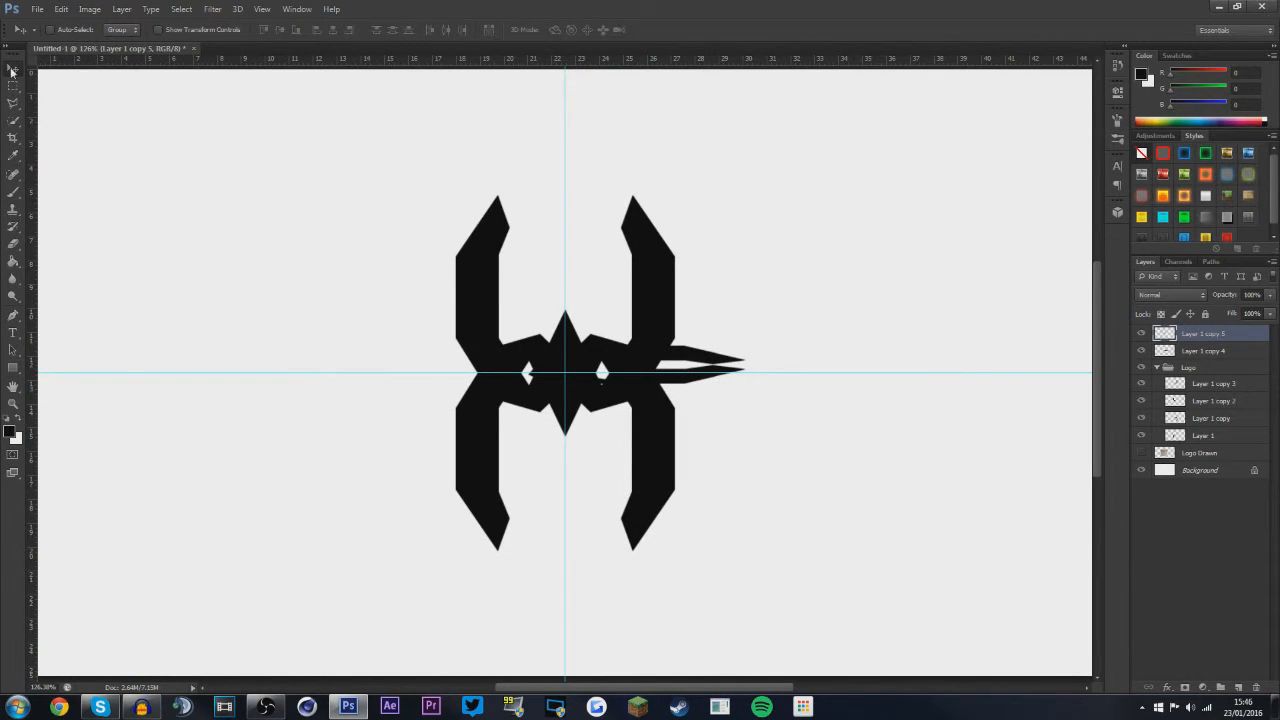
pyautogui.press('Left')
pyautogui.press('Left')
pyautogui.press('Left')
pyautogui.press('Left')
pyautogui.press('Left')
pyautogui.press('Left')
pyautogui.press('Left')
pyautogui.press('Left')
pyautogui.hotkey('shift', 'Right')
pyautogui.scroll(4, 677, 375)
pyautogui.scroll(-2, 795, 357)
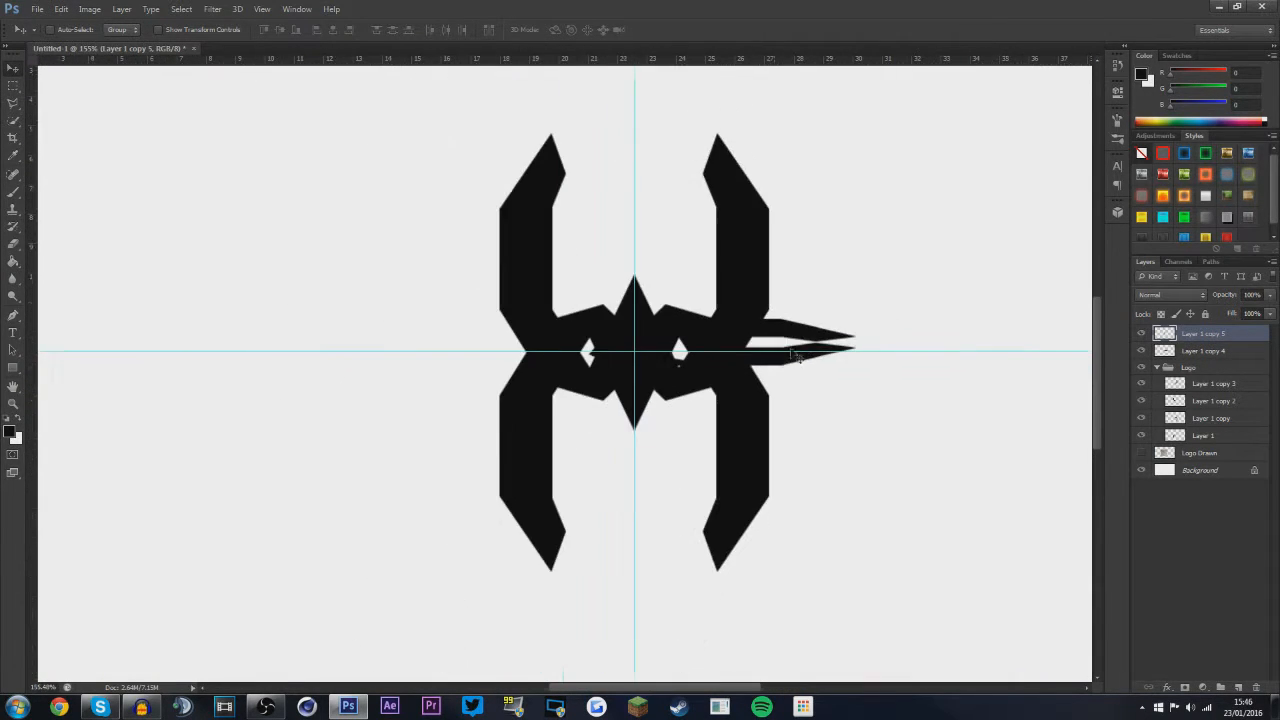
pyautogui.scroll(-2, 797, 357)
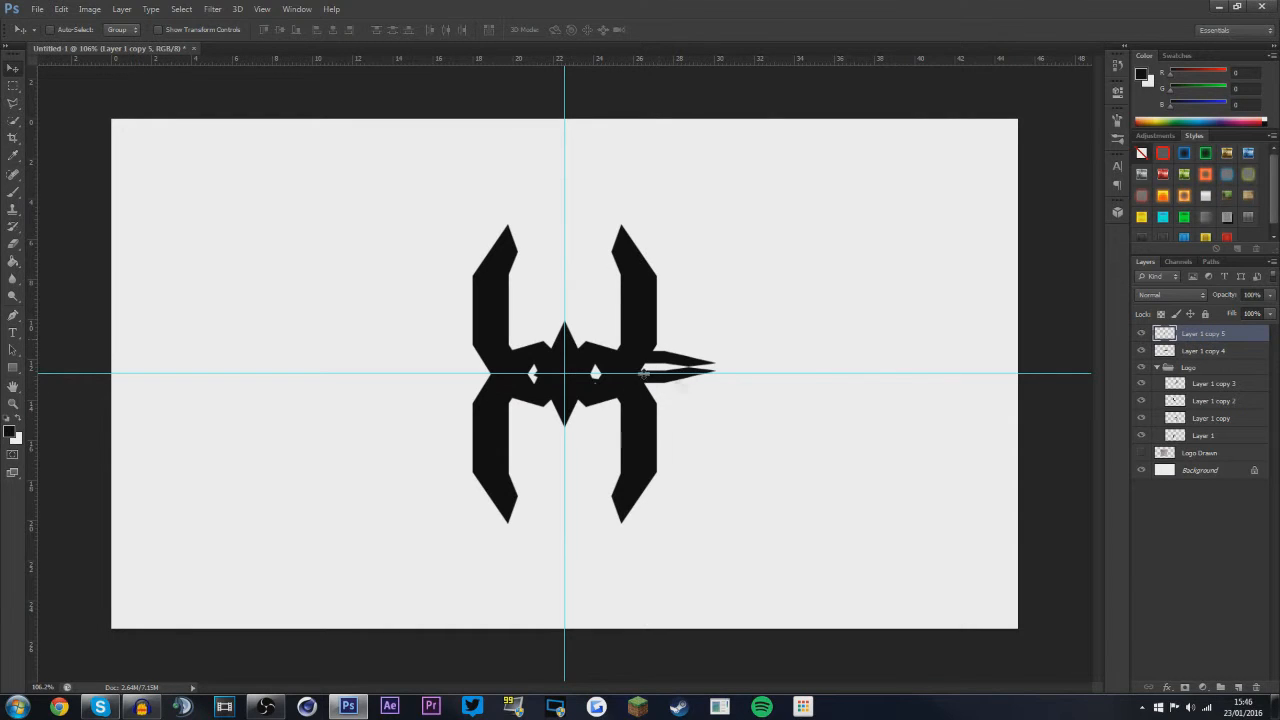
# Flip the duplicated spike vertically back to its original orientation
pyautogui.scroll(3, 632, 383)
pyautogui.hotkey('ctrl', 't')
pyautogui.rightClick(660, 358)
pyautogui.click(714, 578)
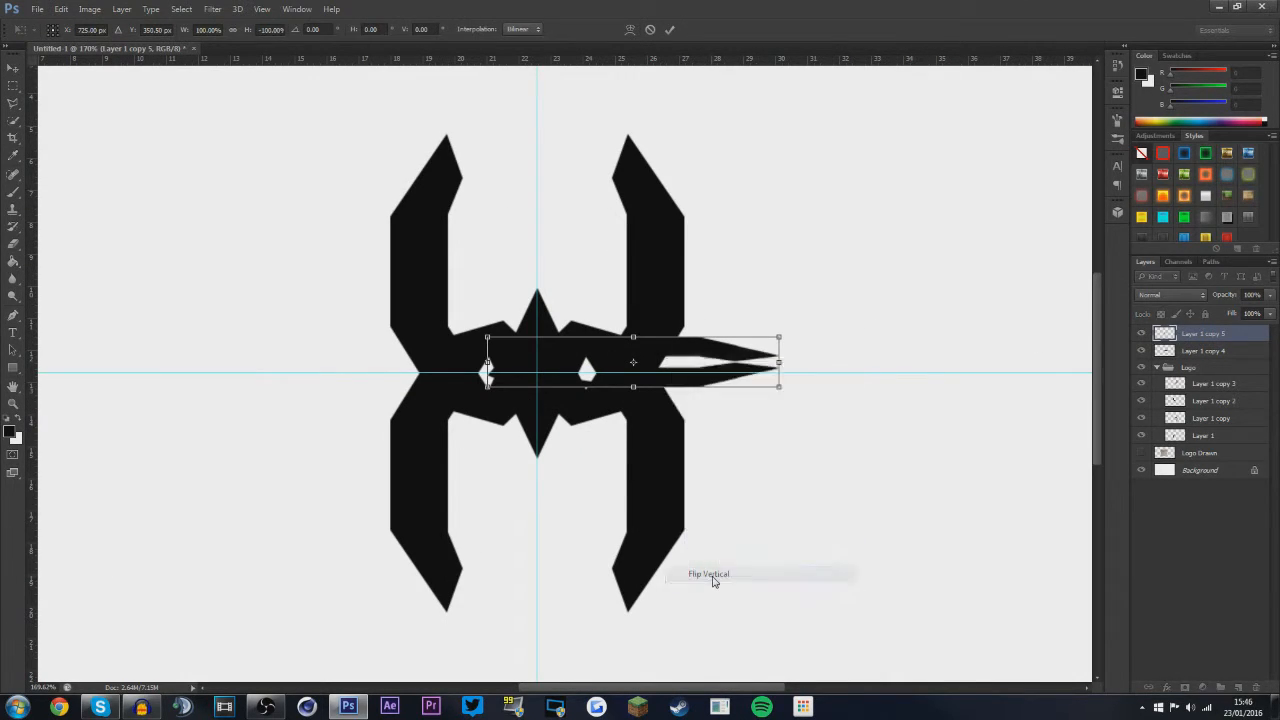
pyautogui.press('Return')
# Move the duplicated spike out to the logo's left side and mirror it horizontally so its tip faces outward
pyautogui.moveTo(706, 400); pyautogui.dragTo(304, 398)
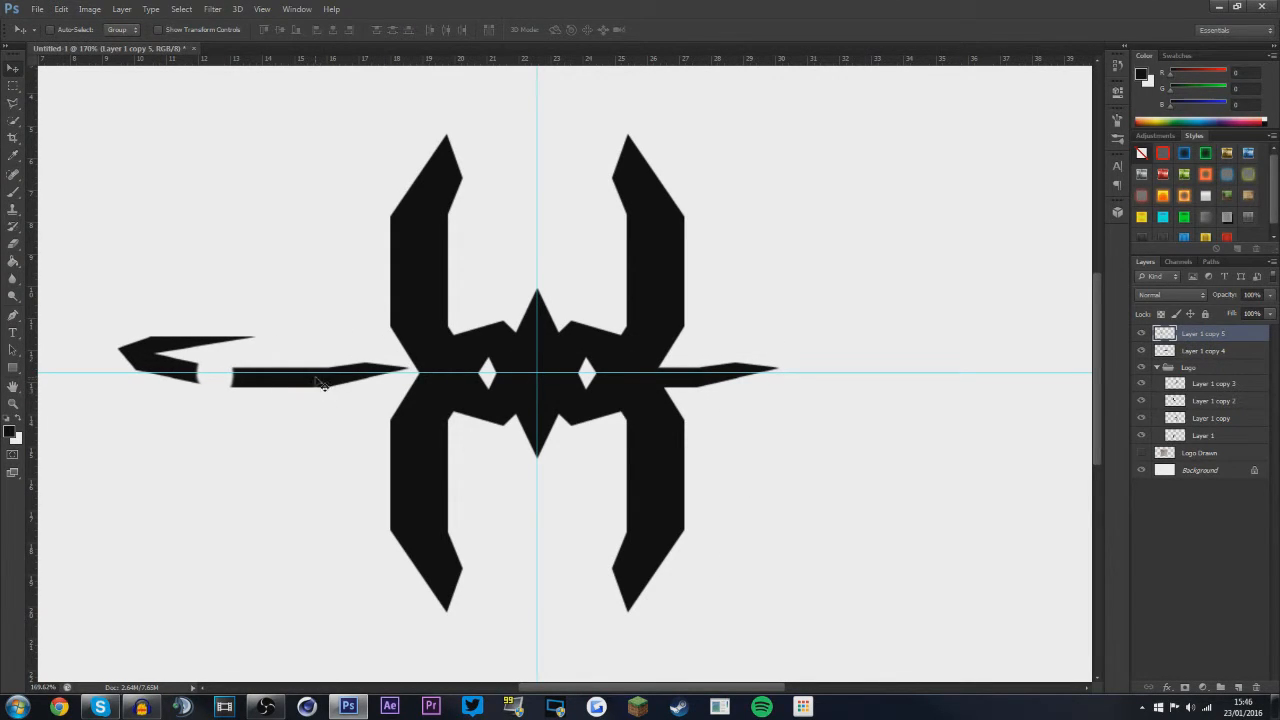
pyautogui.hotkey('ctrl', 't')
pyautogui.rightClick(310, 384)
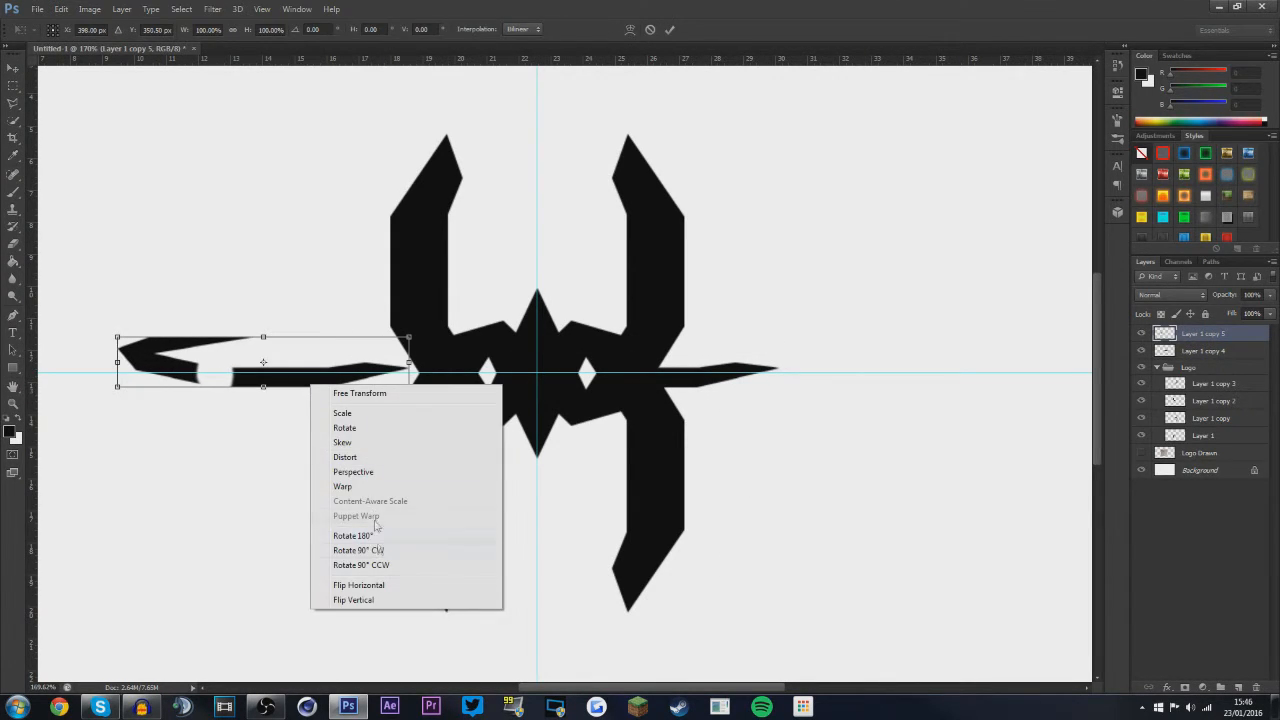
pyautogui.click(353, 600)
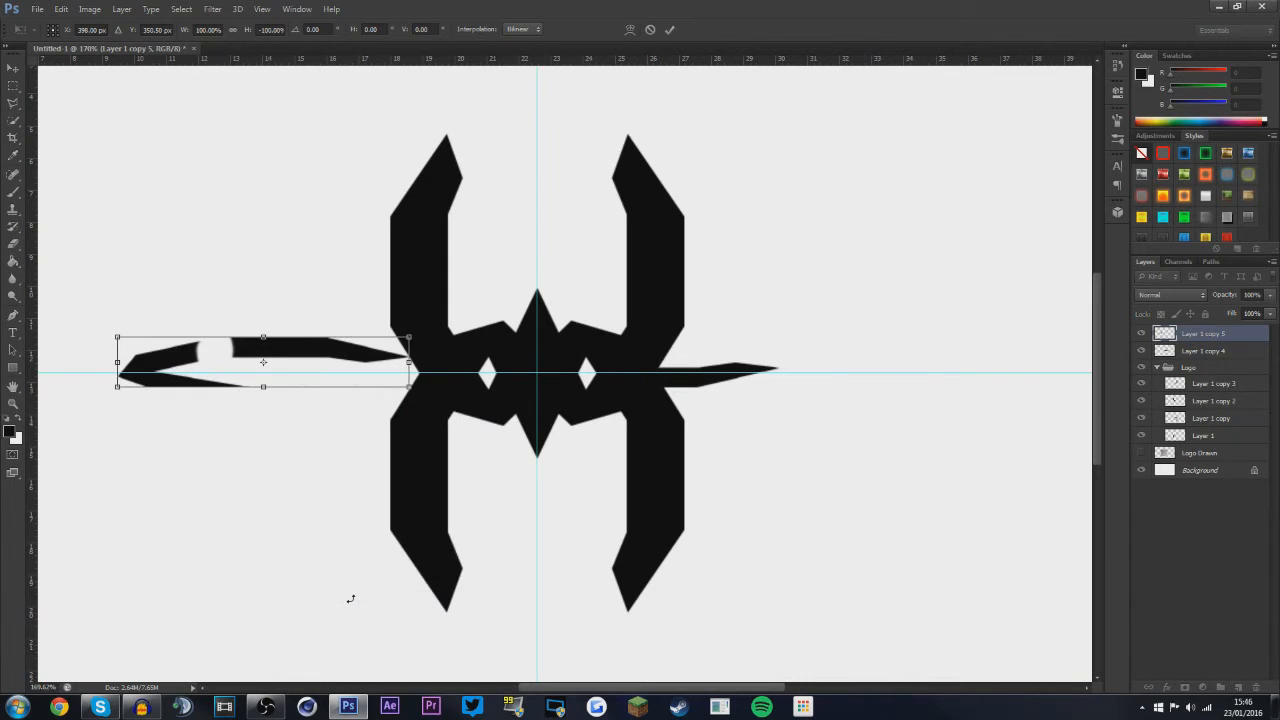
pyautogui.rightClick(281, 385)
pyautogui.click(340, 580)
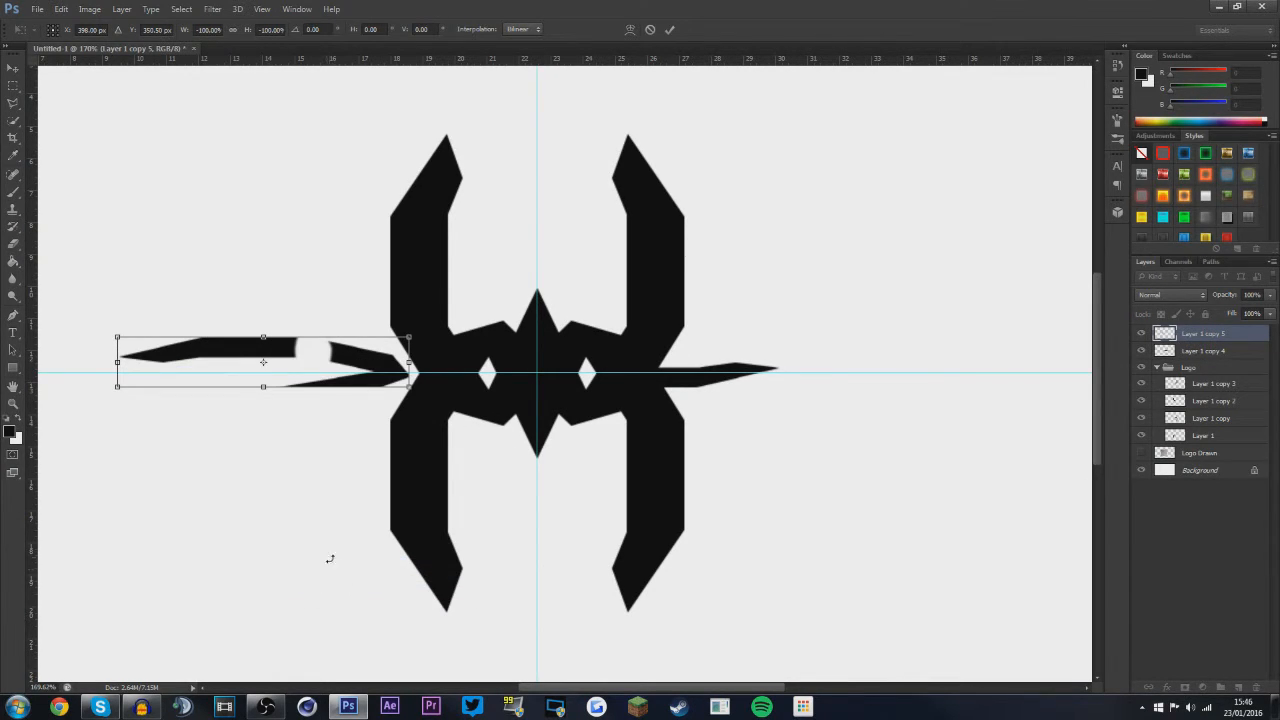
pyautogui.rightClick(285, 363)
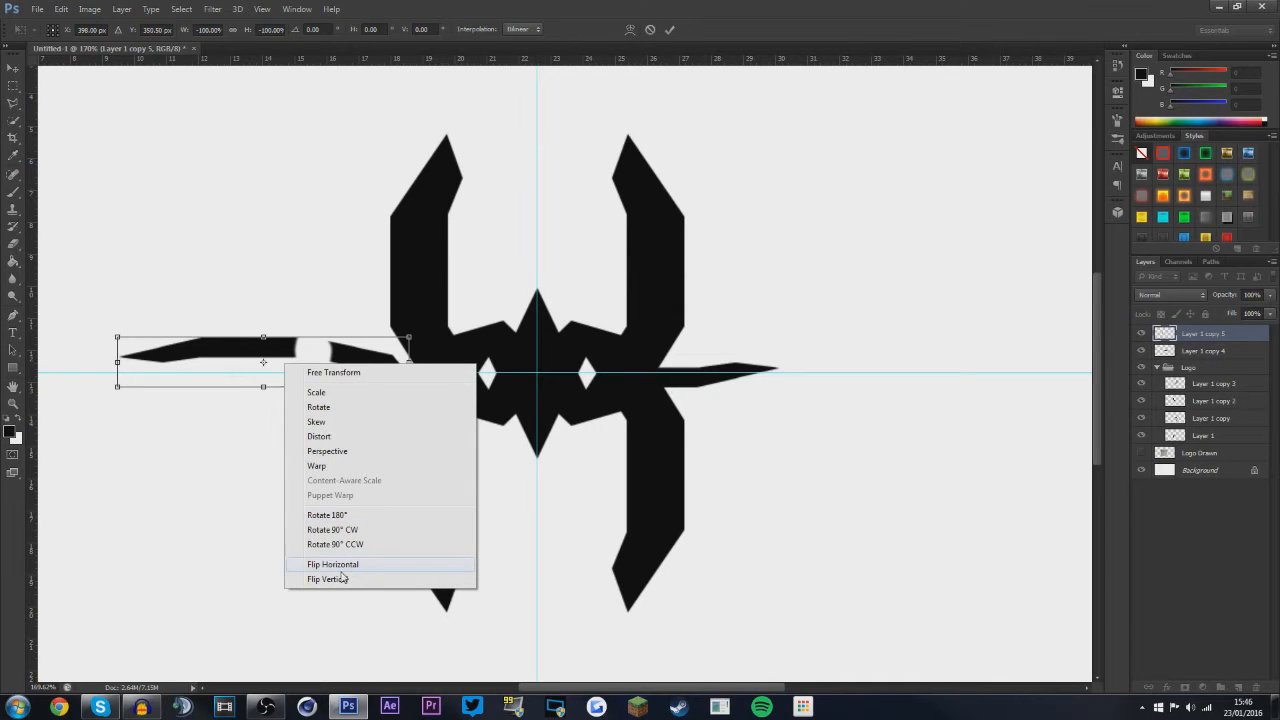
pyautogui.click(345, 561)
pyautogui.moveTo(296, 304); pyautogui.dragTo(246, 524)
pyautogui.press('Return')
# Add a horizontal guide along the upper peak of the right-hand spike
pyautogui.moveTo(618, 63); pyautogui.dragTo(566, 362)
pyautogui.scroll(5, 756, 358)
pyautogui.scroll(3, 689, 388)
pyautogui.moveTo(712, 356)
pyautogui.mouseDown()
pyautogui.moveTo(711, 376)
pyautogui.moveTo(708, 366)
pyautogui.mouseUp()
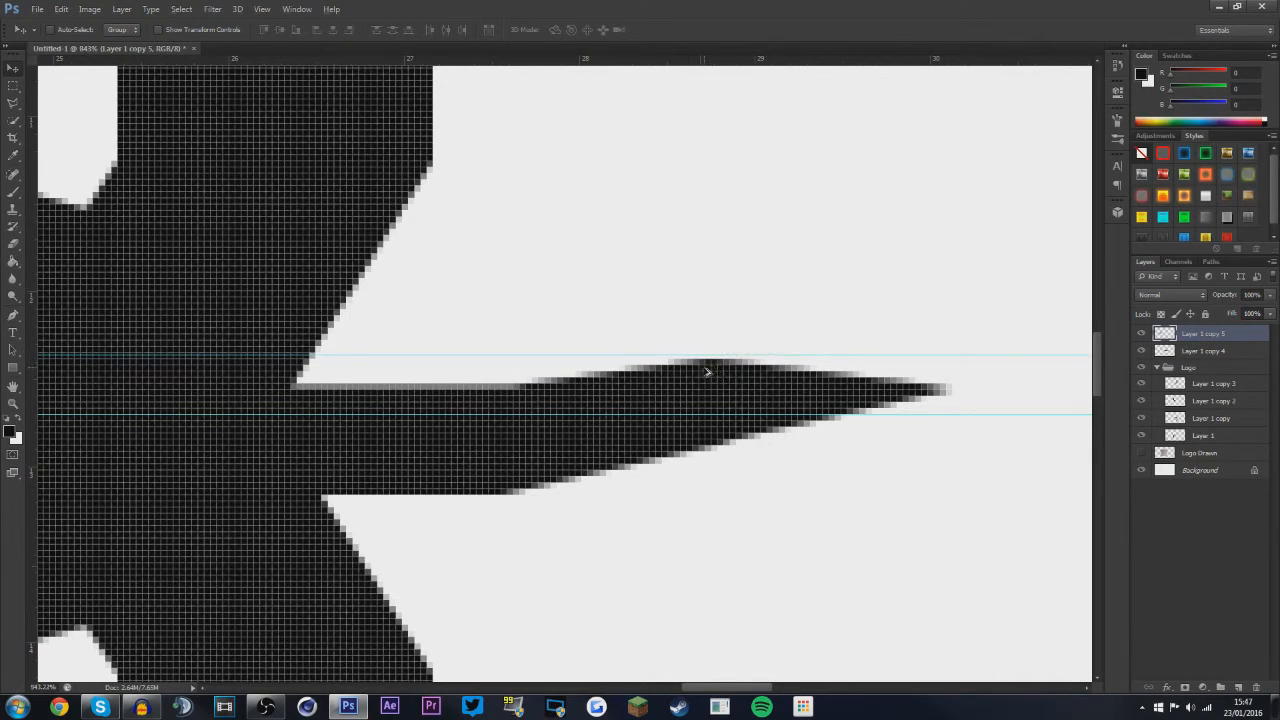
# Move the left spike about 4 cm inward onto the logo, keeping its upper peak level with the new guide
pyautogui.scroll(-8, 707, 371)
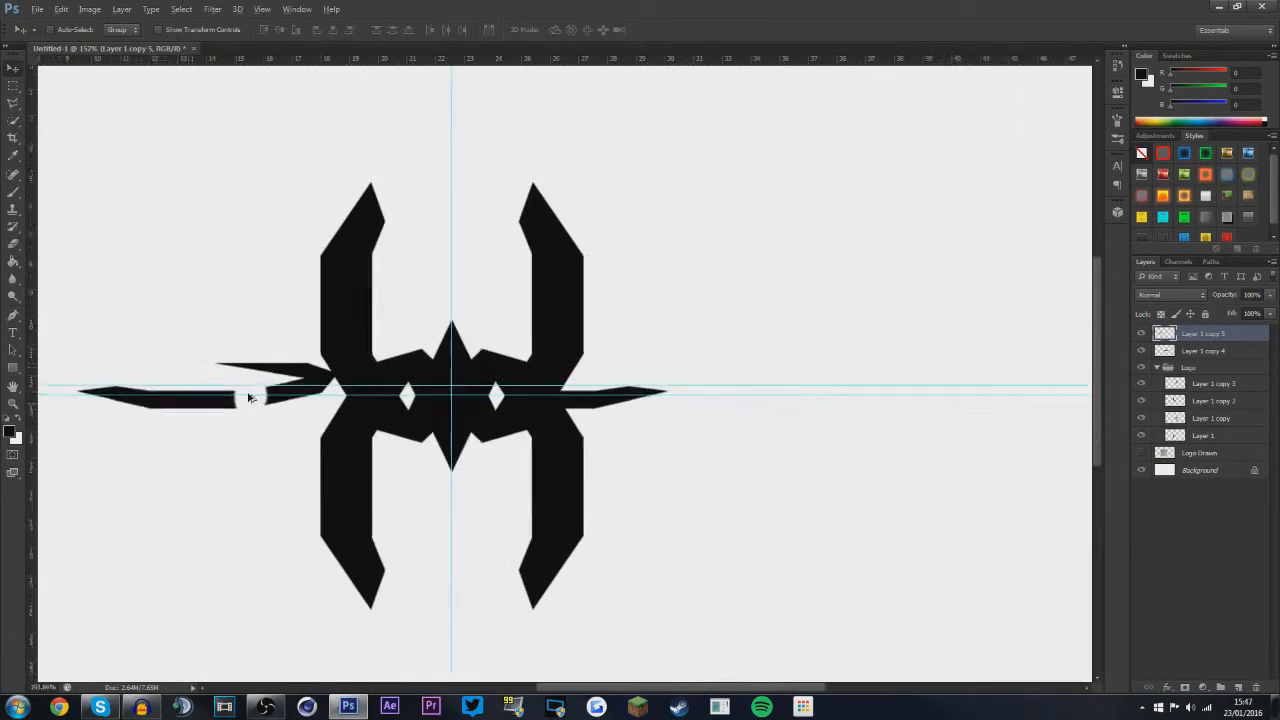
pyautogui.scroll(2, 249, 398)
pyautogui.moveTo(292, 393); pyautogui.dragTo(480, 387)
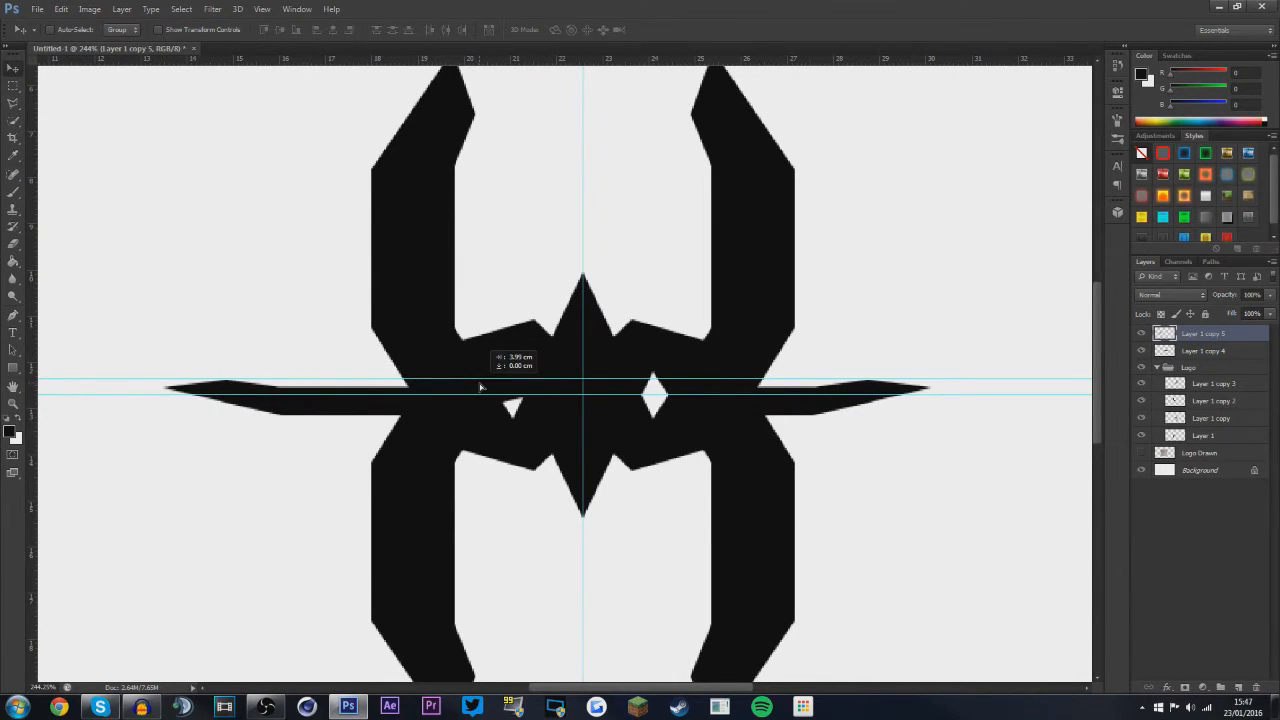
pyautogui.scroll(-3, 500, 489)
pyautogui.scroll(4, 497, 489)
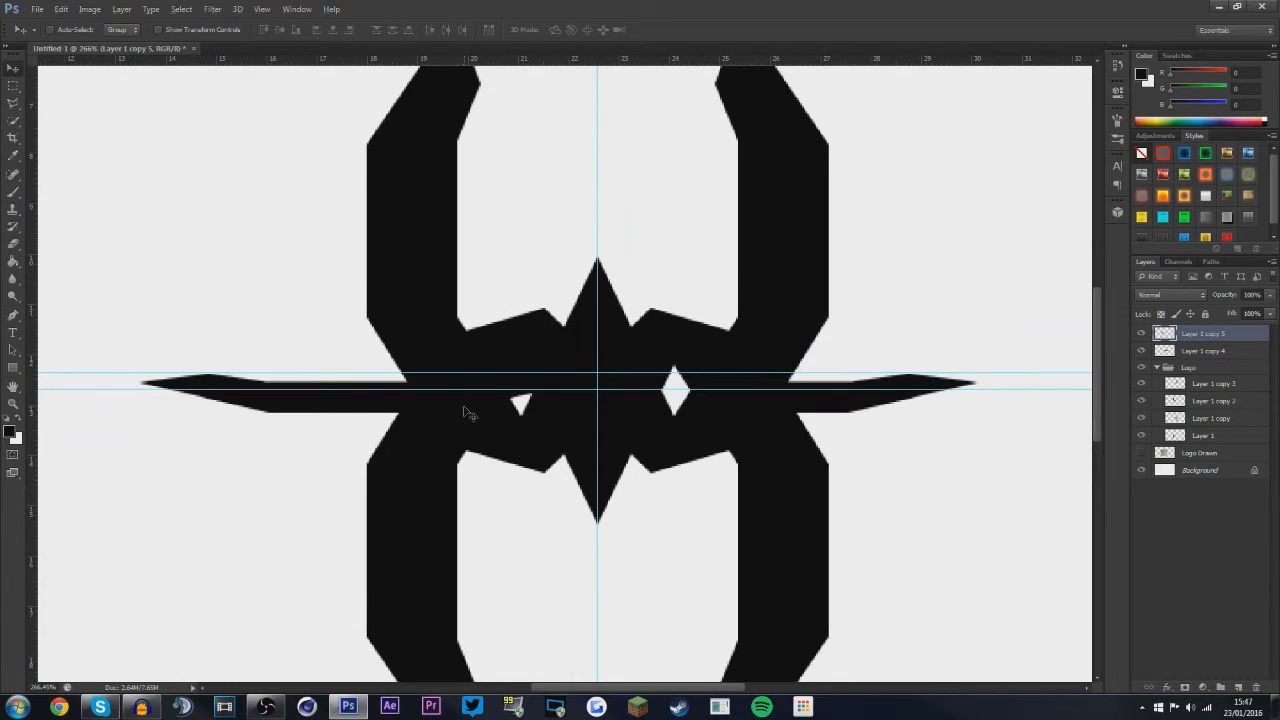
# Nudge the left spike inward until it no longer covers the logo's left diamond hole
pyautogui.press('Right')
pyautogui.press('Right')
pyautogui.press('Right')
pyautogui.press('Right')
pyautogui.press('Right')
pyautogui.press('Right')
pyautogui.press('Right')
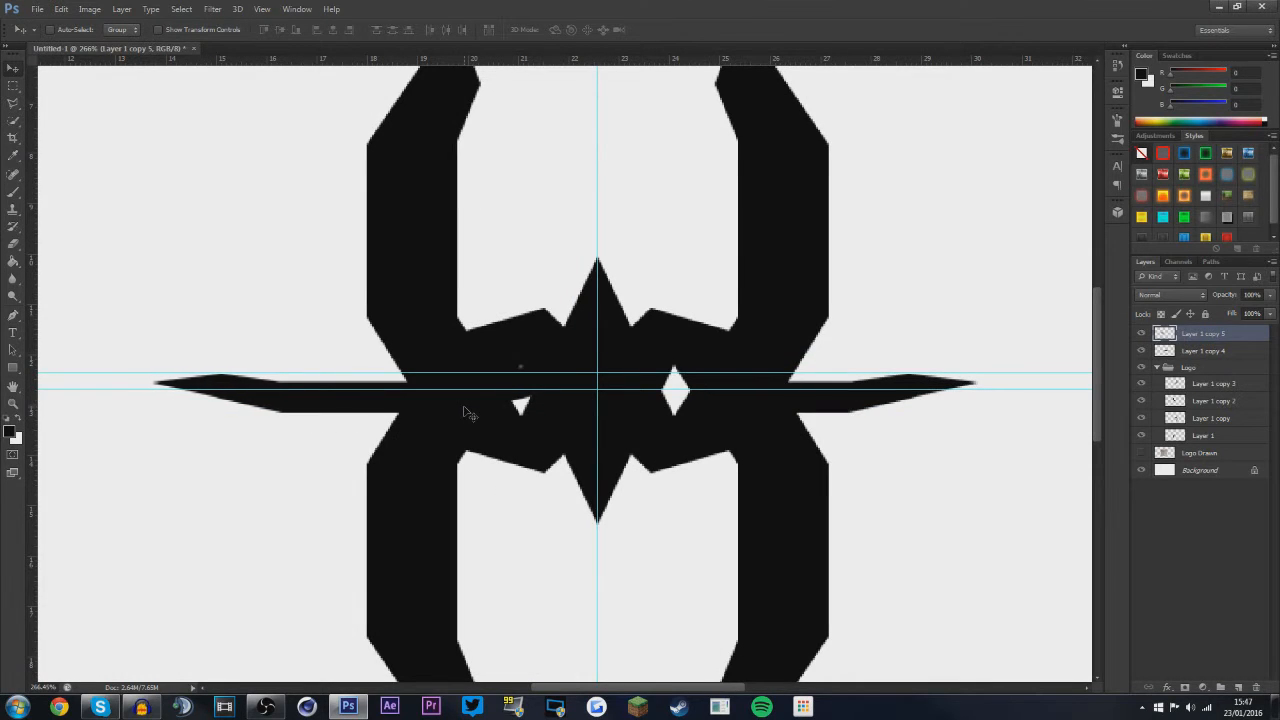
pyautogui.press('Right')
pyautogui.press('Right')
pyautogui.press('Right')
pyautogui.press('Right')
pyautogui.press('Right')
pyautogui.press('Right')
pyautogui.press('Right')
pyautogui.press('Right')
pyautogui.press('Right')
pyautogui.press('Right')
pyautogui.press('Right')
pyautogui.press('Right')
pyautogui.press('Right')
pyautogui.press('Right')
pyautogui.press('Right')
pyautogui.press('Right')
pyautogui.press('Right')
pyautogui.press('Right')
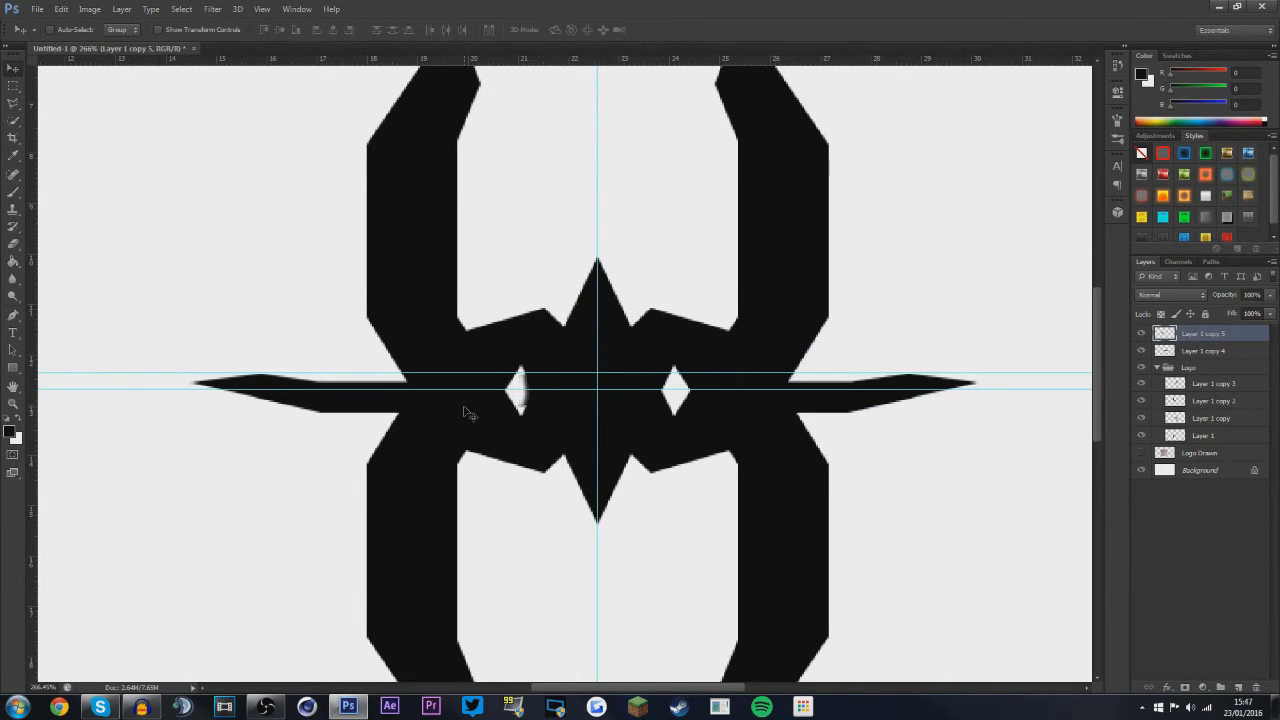
pyautogui.press('Left')
pyautogui.press('Left')
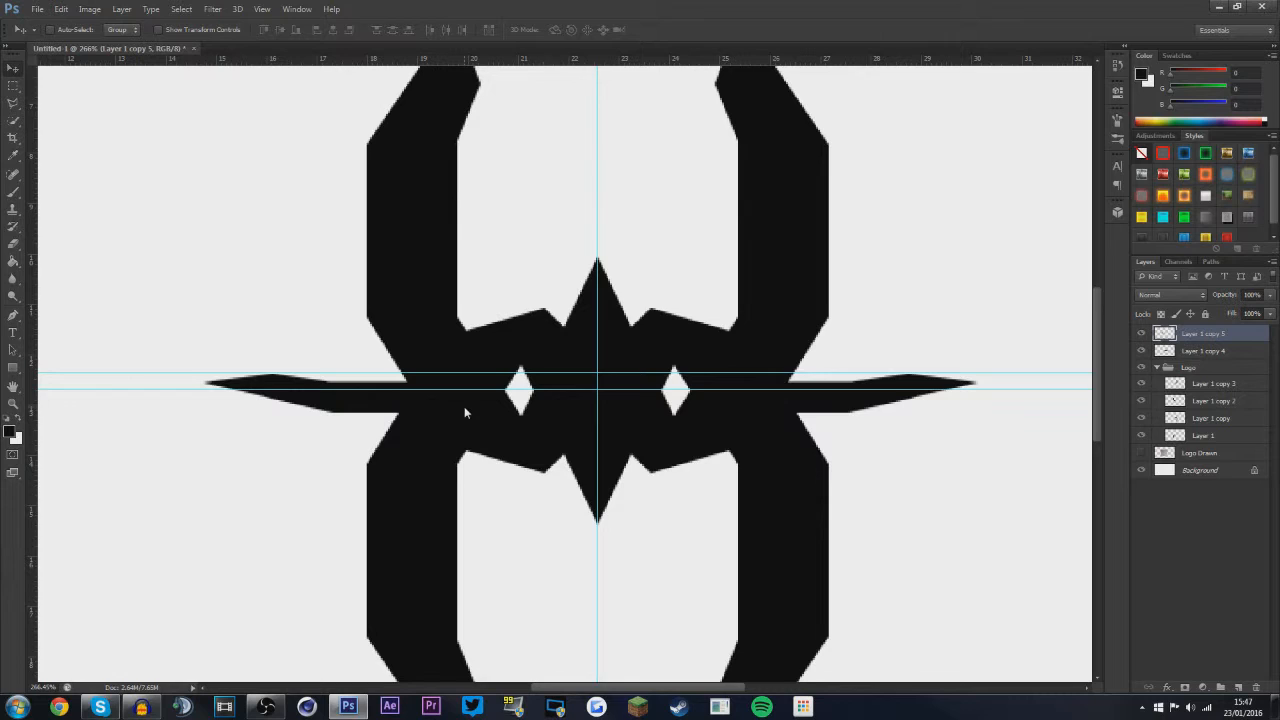
# Try nudging the right spike inward to balance it with the left one, and move it back outward
pyautogui.click(1224, 356)
pyautogui.press('Left')
pyautogui.press('Left')
pyautogui.press('Left')
pyautogui.press('Left')
pyautogui.press('Left')
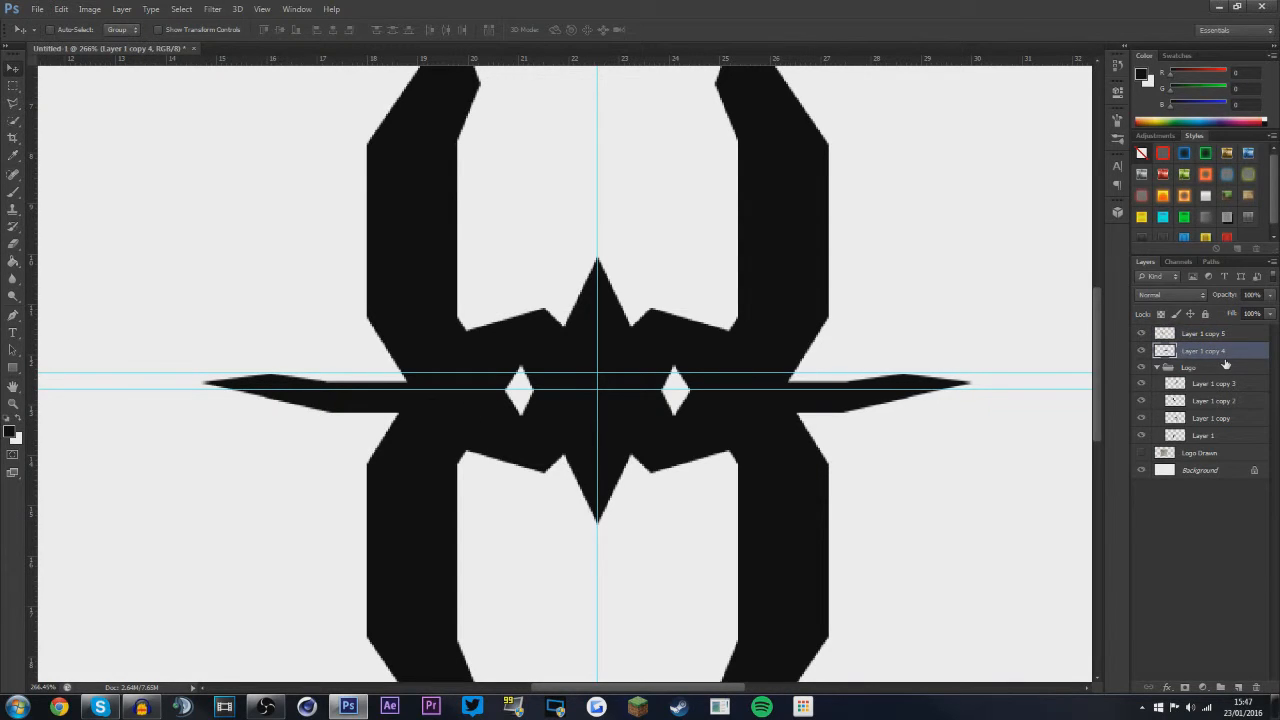
pyautogui.press('Left')
pyautogui.press('Left')
pyautogui.press('Left')
pyautogui.press('Right')
pyautogui.press('Right')
pyautogui.press('Right')
pyautogui.press('Right')
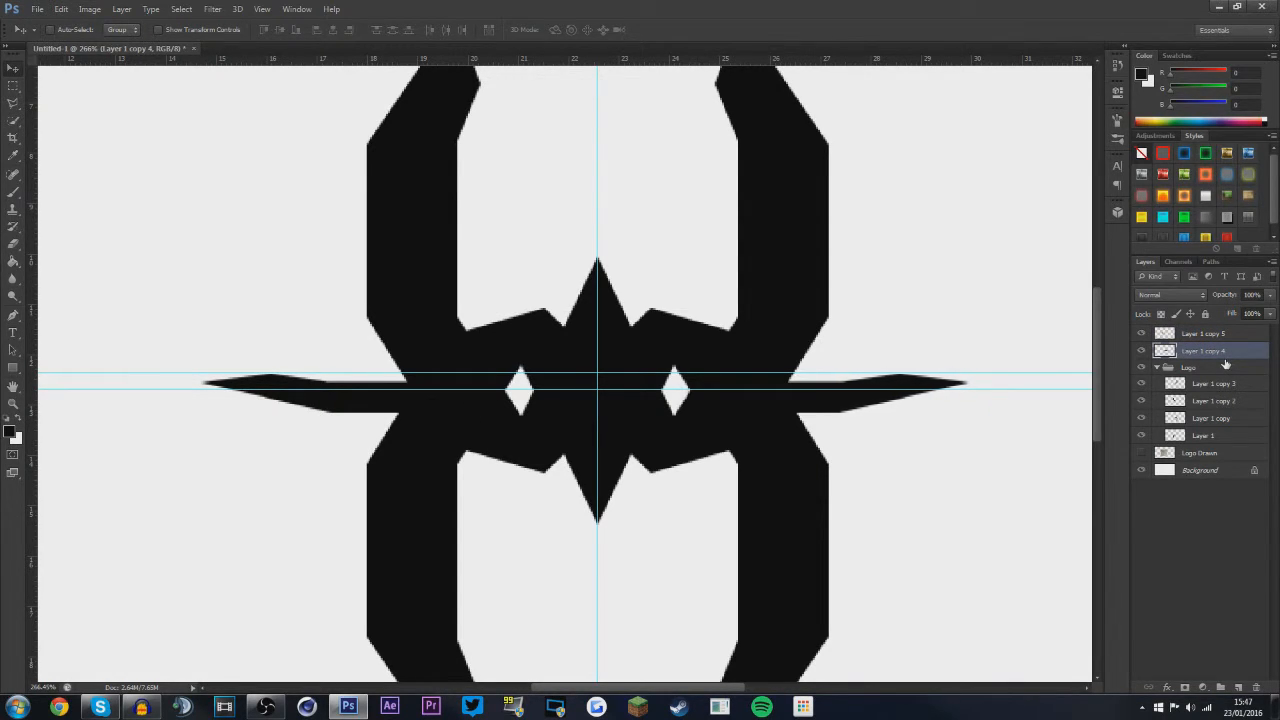
pyautogui.press('Right')
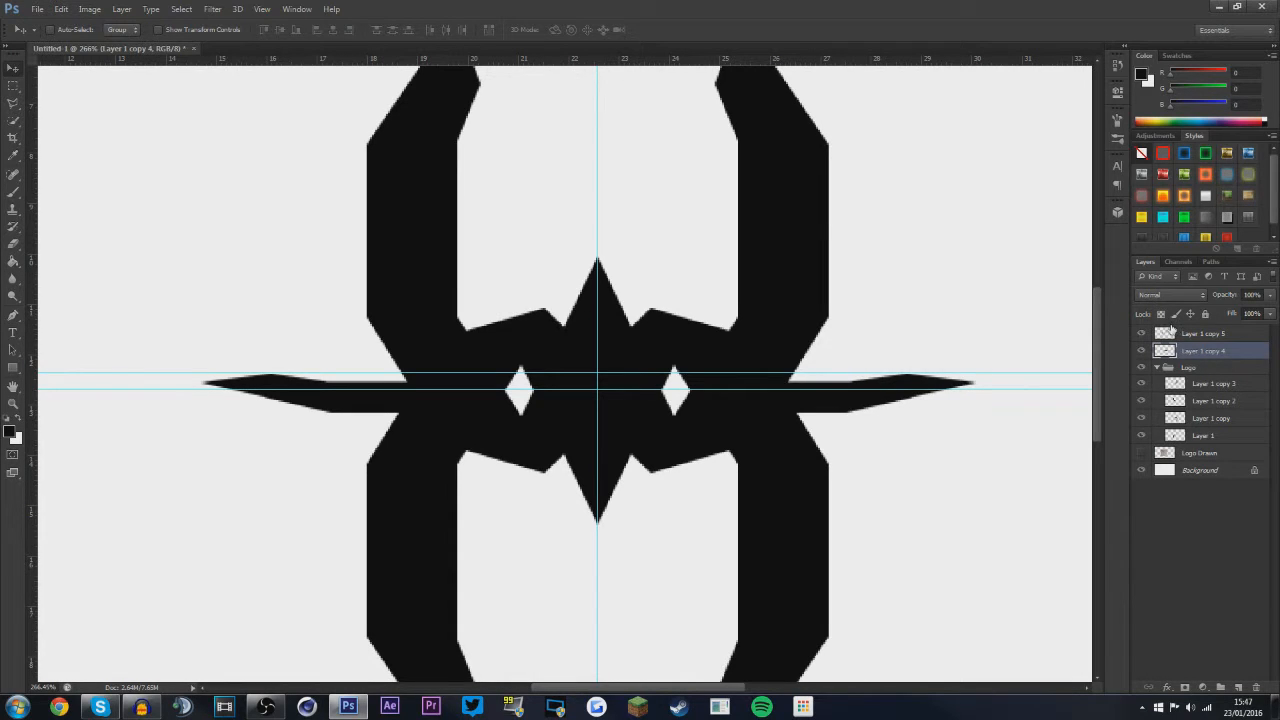
pyautogui.press('Left')
pyautogui.press('Left')
pyautogui.press('Left')
pyautogui.press('Left')
pyautogui.press('Right')
pyautogui.press('Right')
pyautogui.press('Right')
pyautogui.press('Right')
# Toggle the left spike's visibility for comparison and fine-tune its horizontal position with small nudges
pyautogui.click(1172, 332)
pyautogui.press('Right')
pyautogui.press('Right')
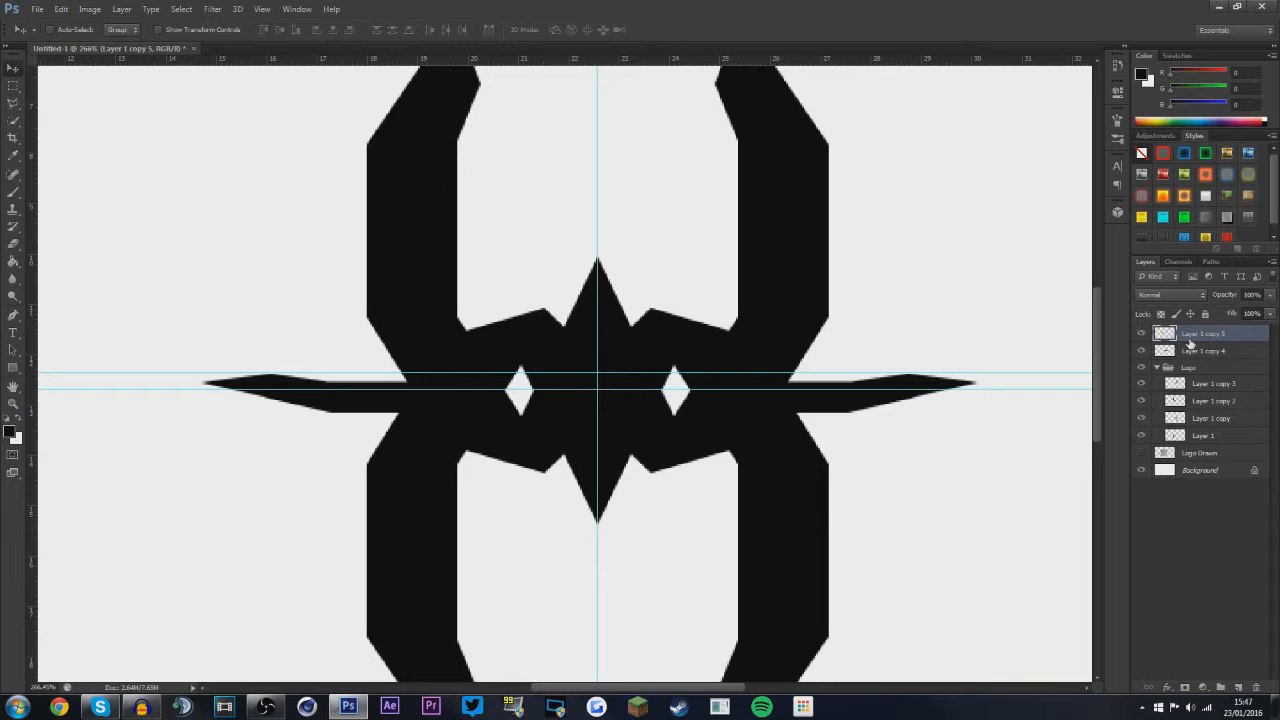
pyautogui.click(1142, 333)
pyautogui.click(1142, 333)
pyautogui.press('Left')
pyautogui.press('Left')
pyautogui.press('Left')
pyautogui.press('Left')
pyautogui.press('Right')
pyautogui.press('Right')
pyautogui.press('Right')
pyautogui.press('Right')
pyautogui.press('Right')
pyautogui.press('Right')
pyautogui.press('Right')
# Move both spike layers into the Logo group and select the group
pyautogui.hotkey('ctrl', '0')
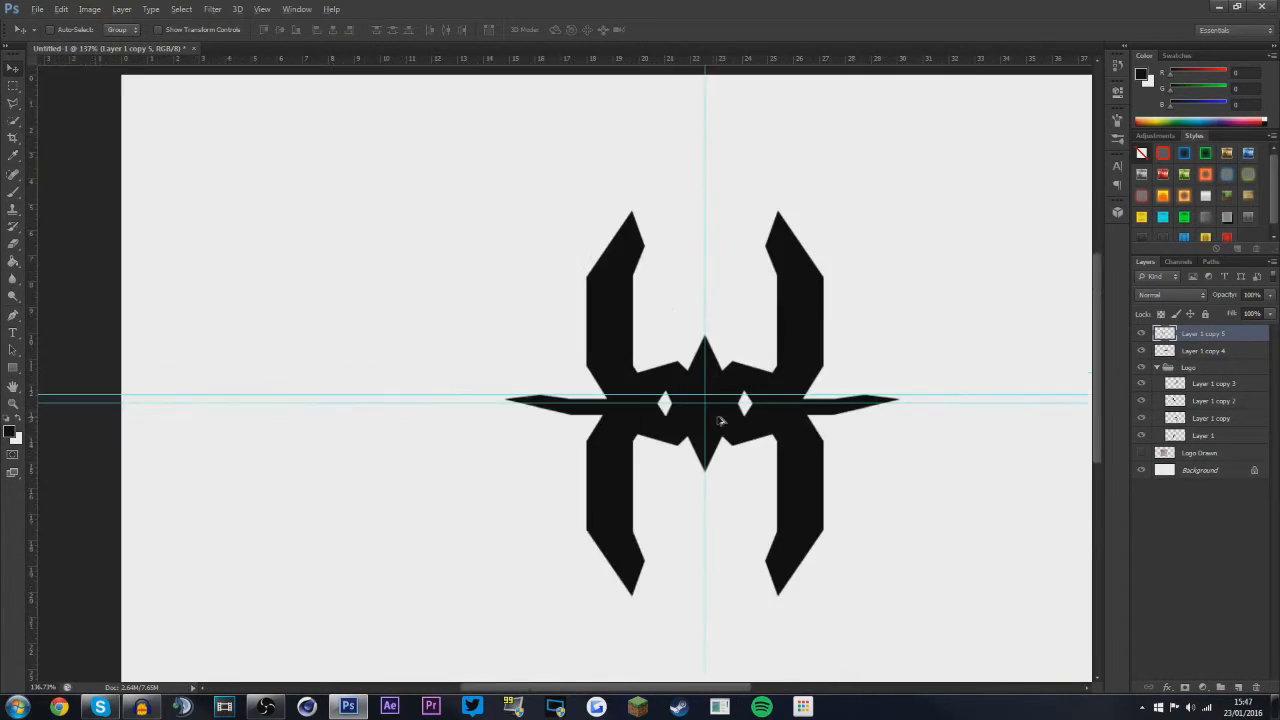
pyautogui.keyDown('shift'); pyautogui.click(1207, 351); pyautogui.keyUp('shift')
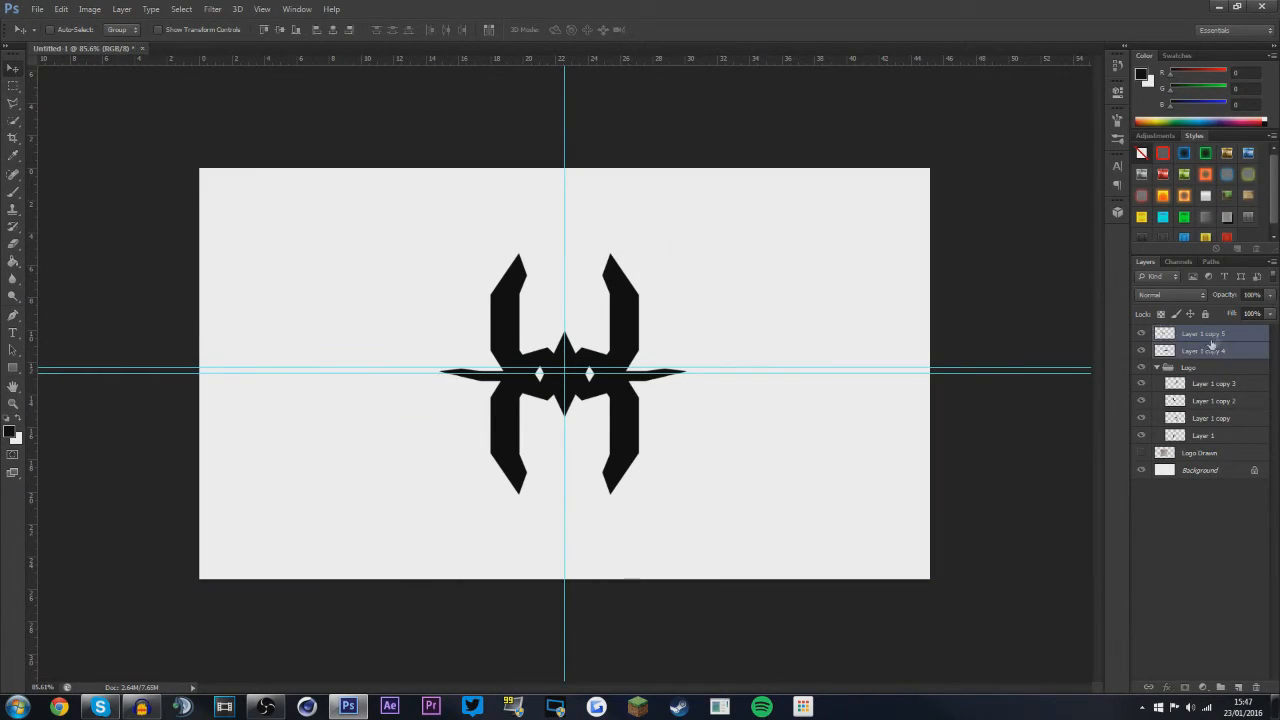
pyautogui.moveTo(1210, 338); pyautogui.dragTo(1208, 372)
pyautogui.click(1215, 335)
# Centre the Logo group horizontally on the whole canvas and clear the selection
pyautogui.hotkey('ctrl', 'a')
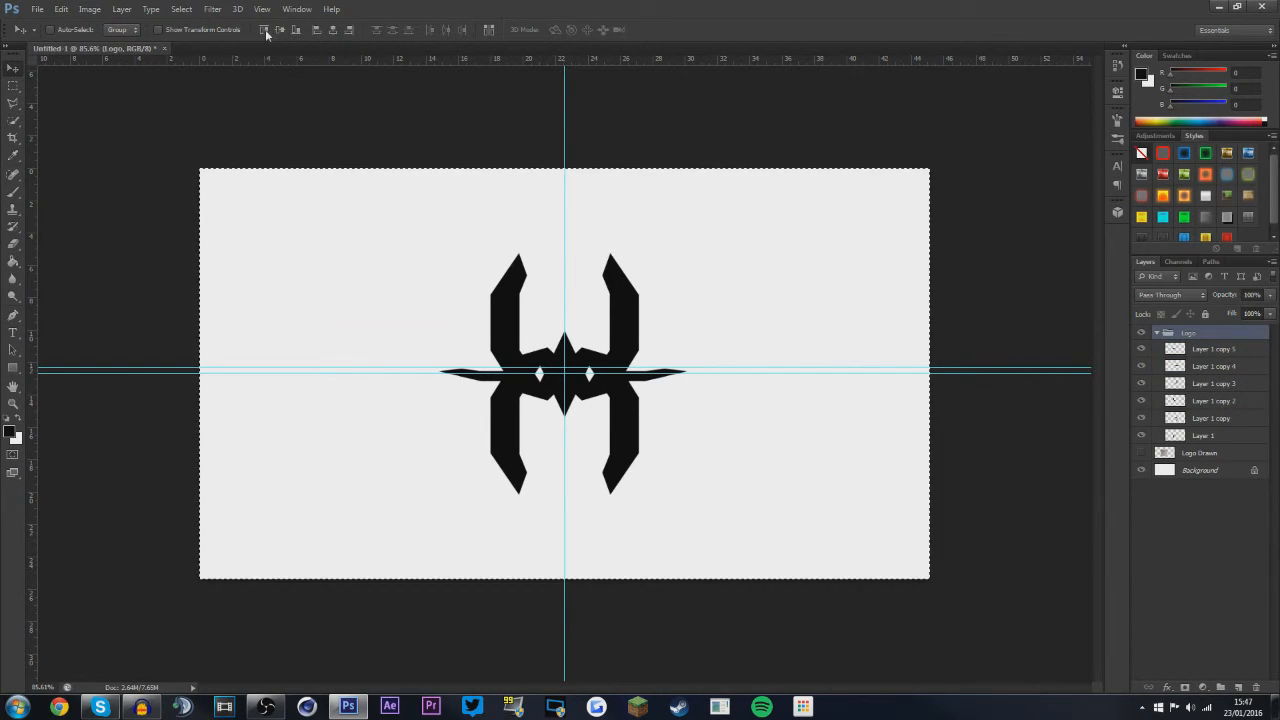
pyautogui.click(333, 29)
pyautogui.scroll(3, 605, 447)
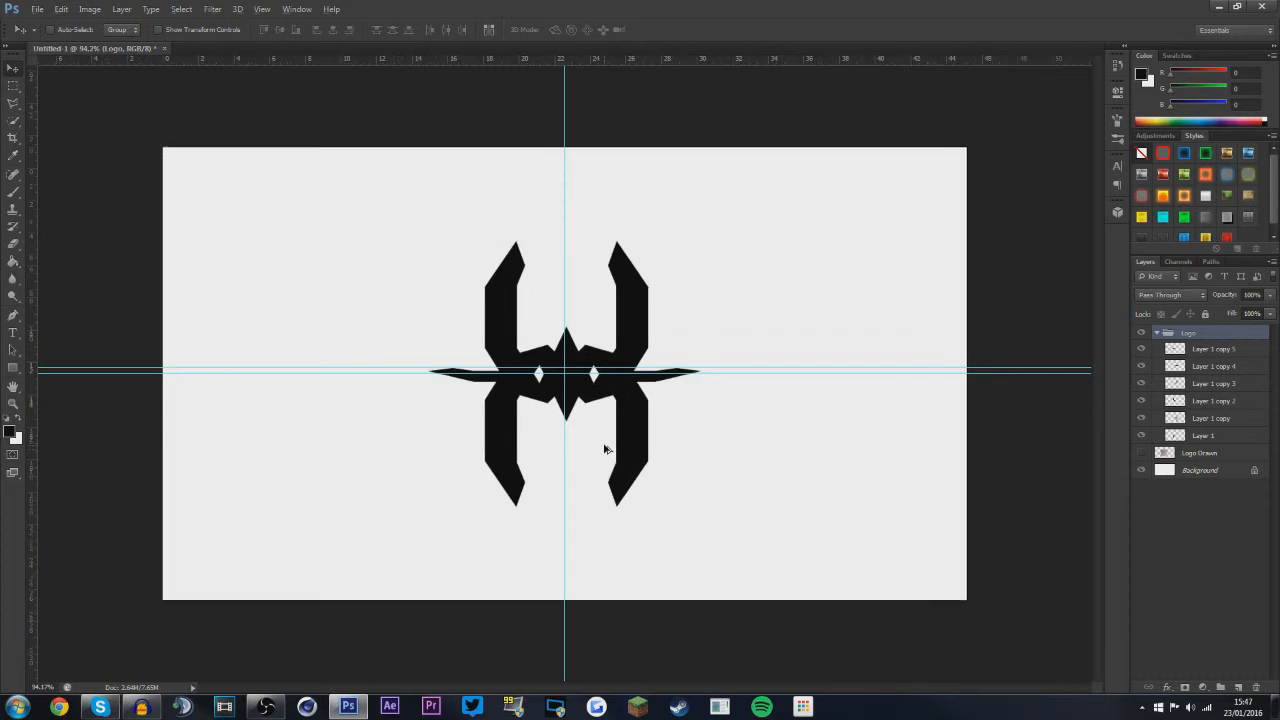
pyautogui.scroll(-3, 605, 440)
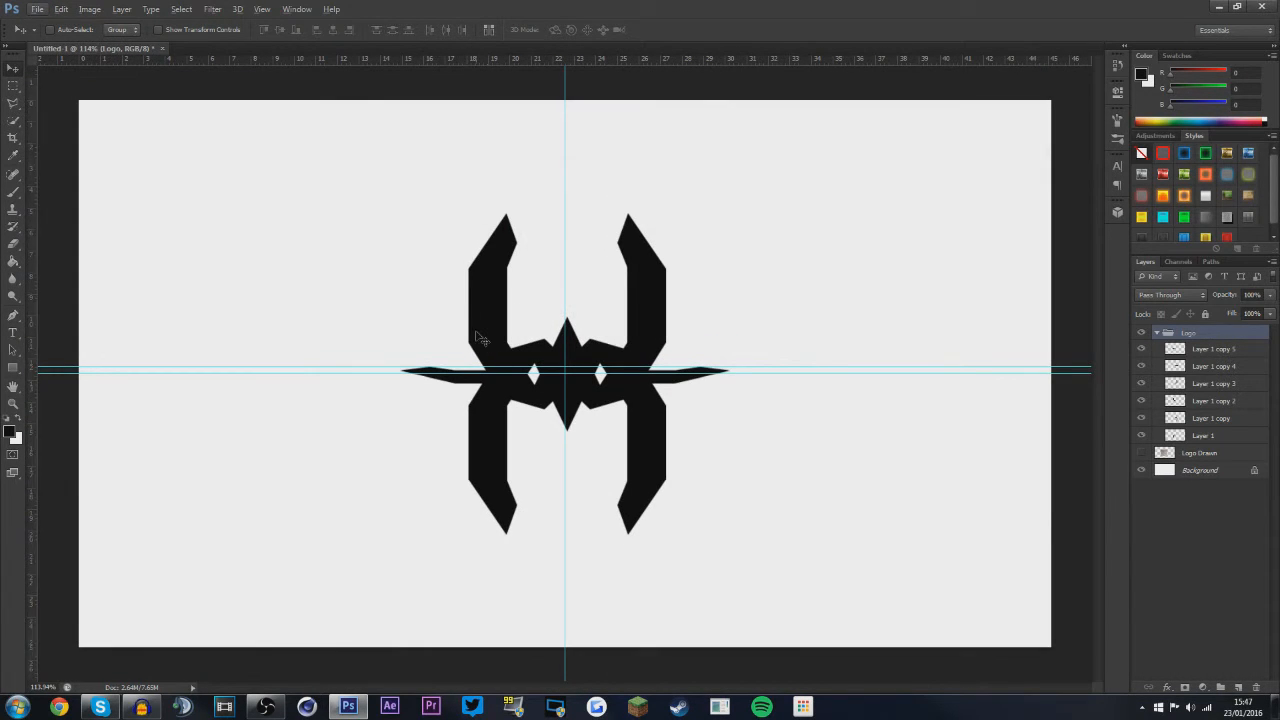
# Hide the guides and inspect the logo's shape without them
pyautogui.scroll(1, 520, 360)
pyautogui.hotkey('ctrl', 'r')
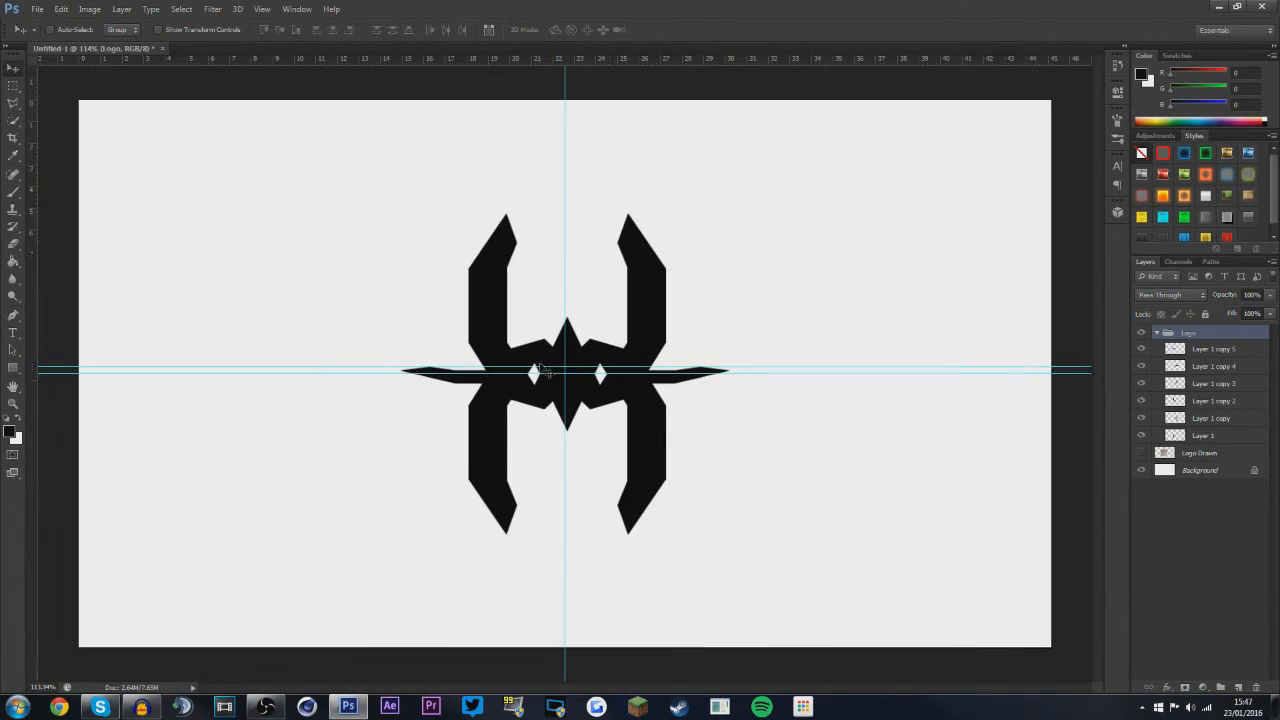
pyautogui.hotkey('ctrl', ';')
pyautogui.scroll(-2, 638, 290)
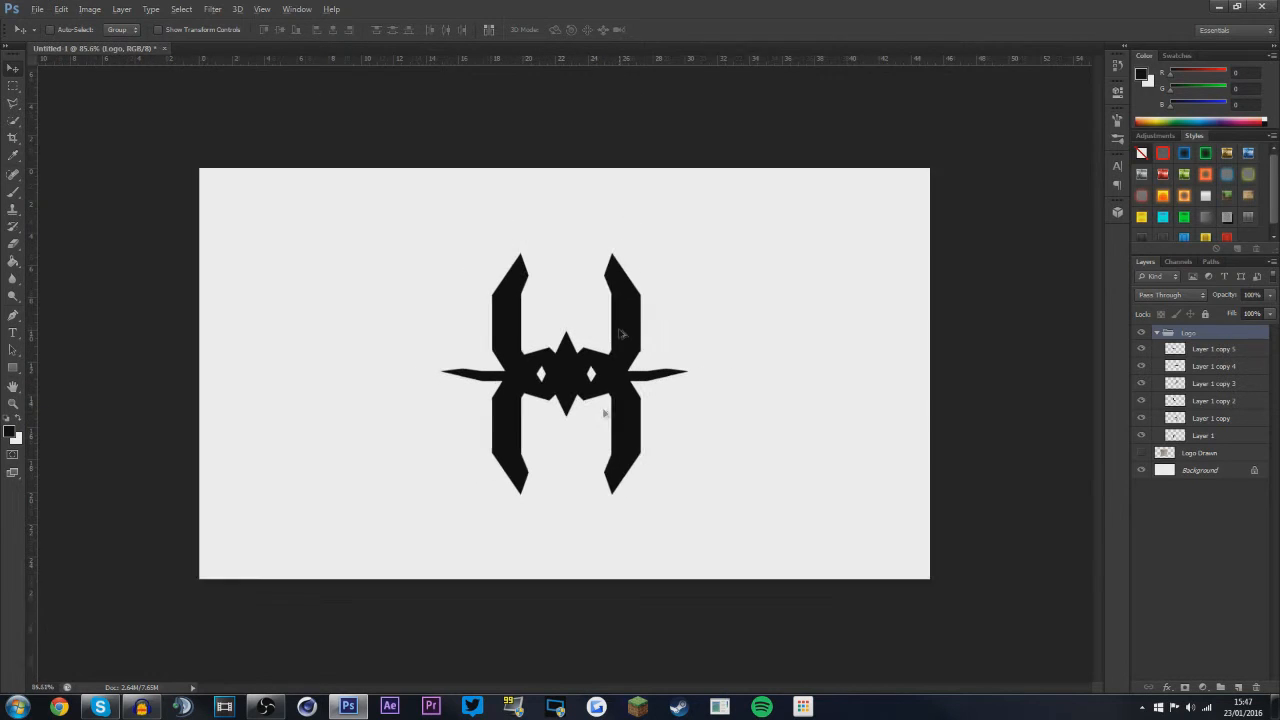
pyautogui.scroll(1, 623, 409)
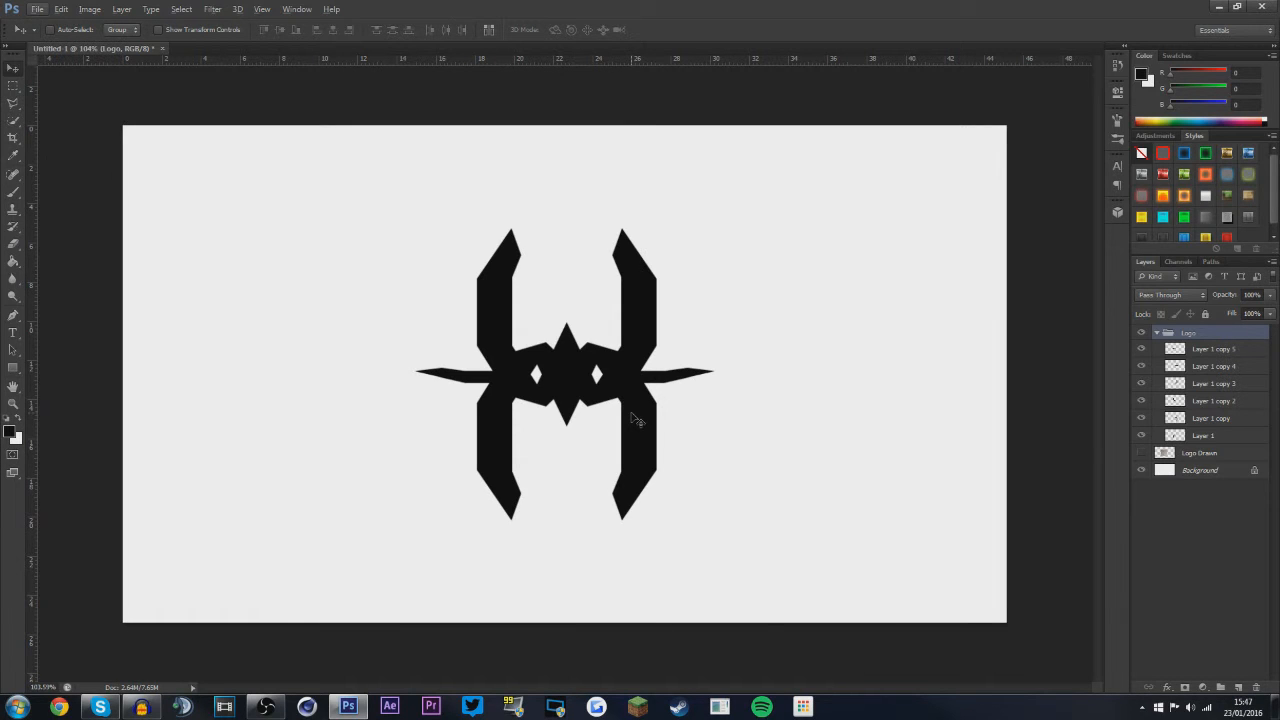
pyautogui.scroll(6, 571, 336)
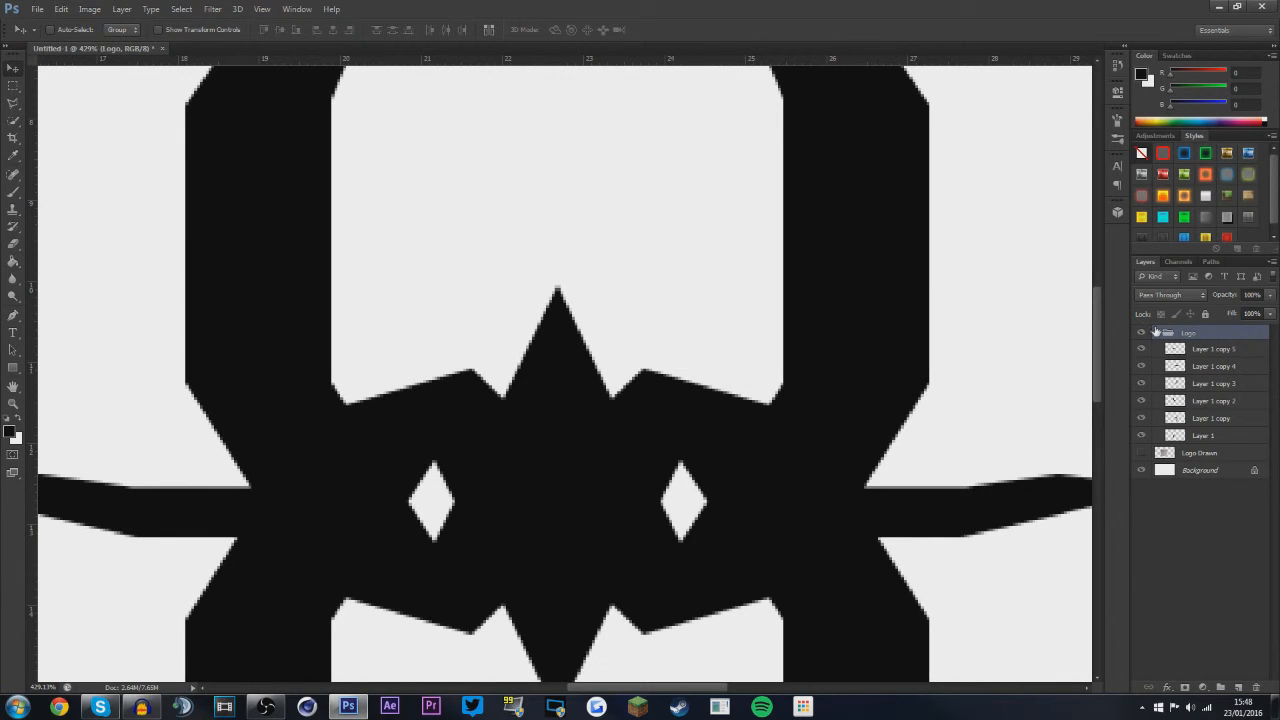
# Collapse and duplicate the Logo group, move the duplicate beneath the Logo Drawn layer and hide it as a backup
pyautogui.click(1156, 332)
pyautogui.hotkey('ctrl', 'j')
pyautogui.moveTo(1199, 334)
pyautogui.mouseDown()
pyautogui.moveTo(1198, 388)
pyautogui.moveTo(1192, 372)
pyautogui.mouseUp()
pyautogui.click(1141, 366)
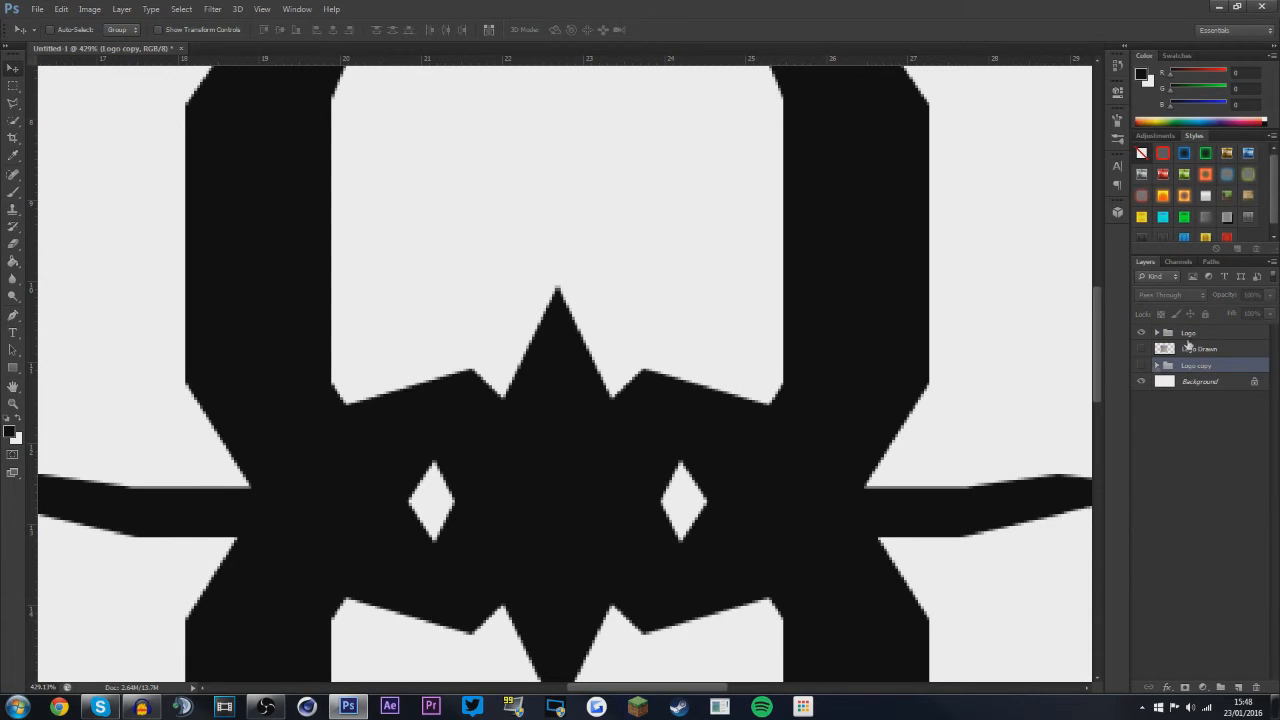
# Merge the original Logo group into a single layer
pyautogui.click(1199, 334)
pyautogui.scroll(-3, 643, 328)
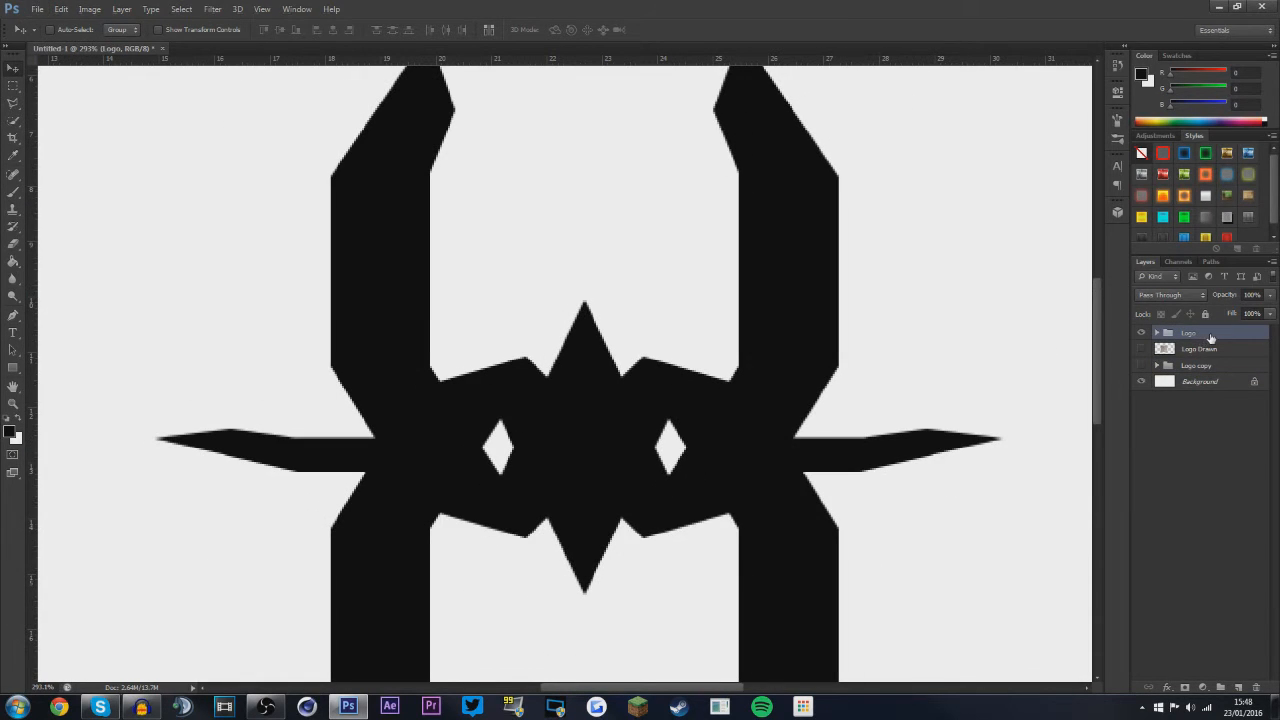
pyautogui.hotkey('ctrl', 'e')
# Draw a closed four-point Pen path over the inner edge of the logo's upper-left arm tip
pyautogui.scroll(3, 617, 260)
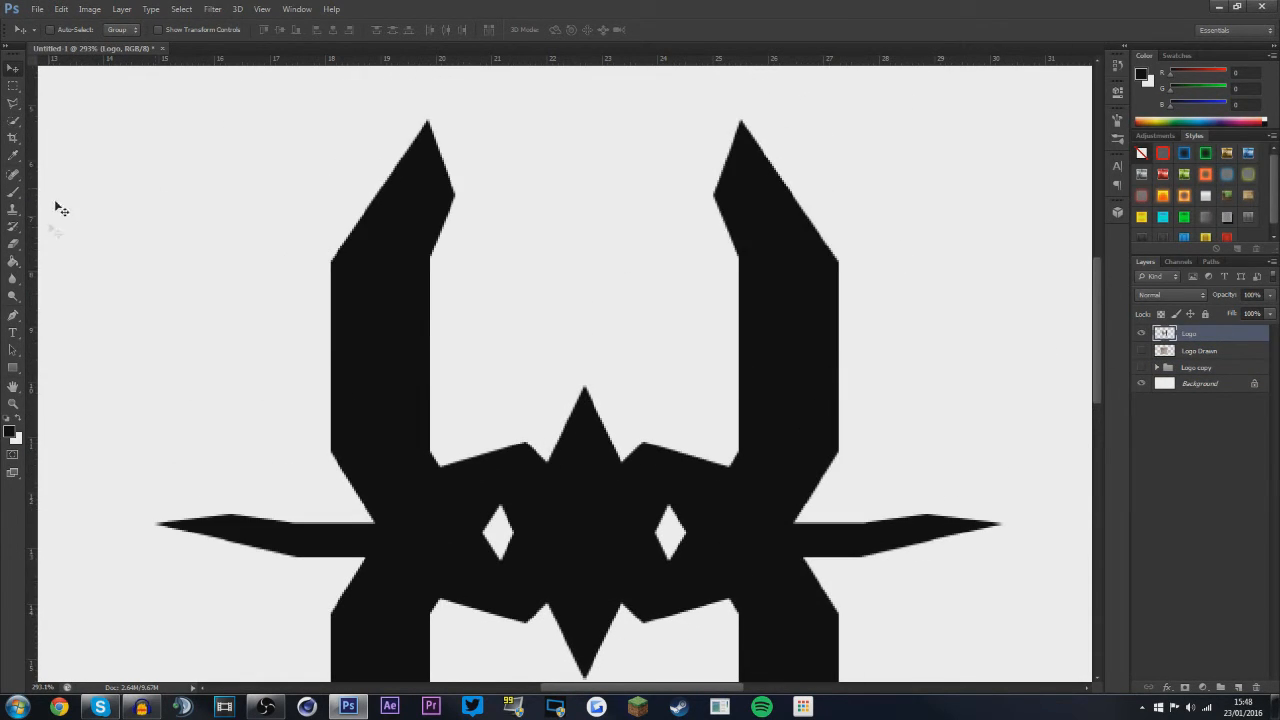
pyautogui.click(13, 314)
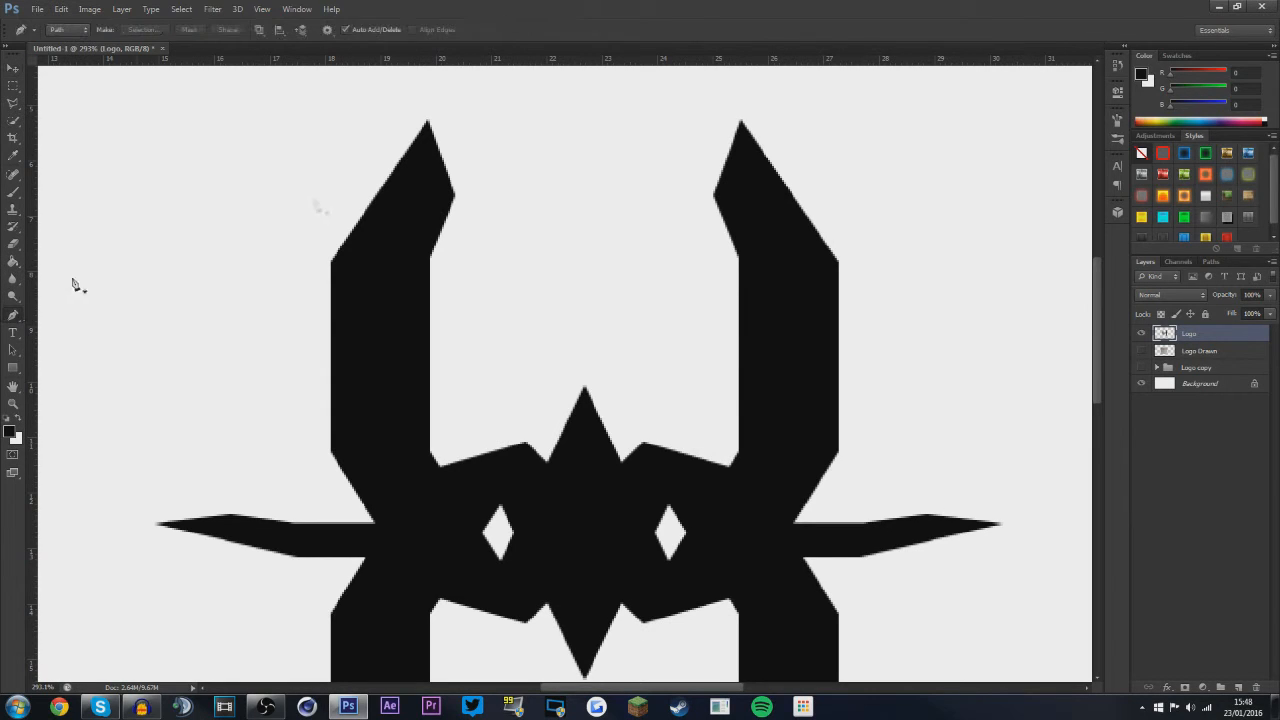
pyautogui.click(444, 128)
pyautogui.click(394, 243)
pyautogui.moveTo(440, 275); pyautogui.dragTo(532, 168)
pyautogui.click(444, 129)
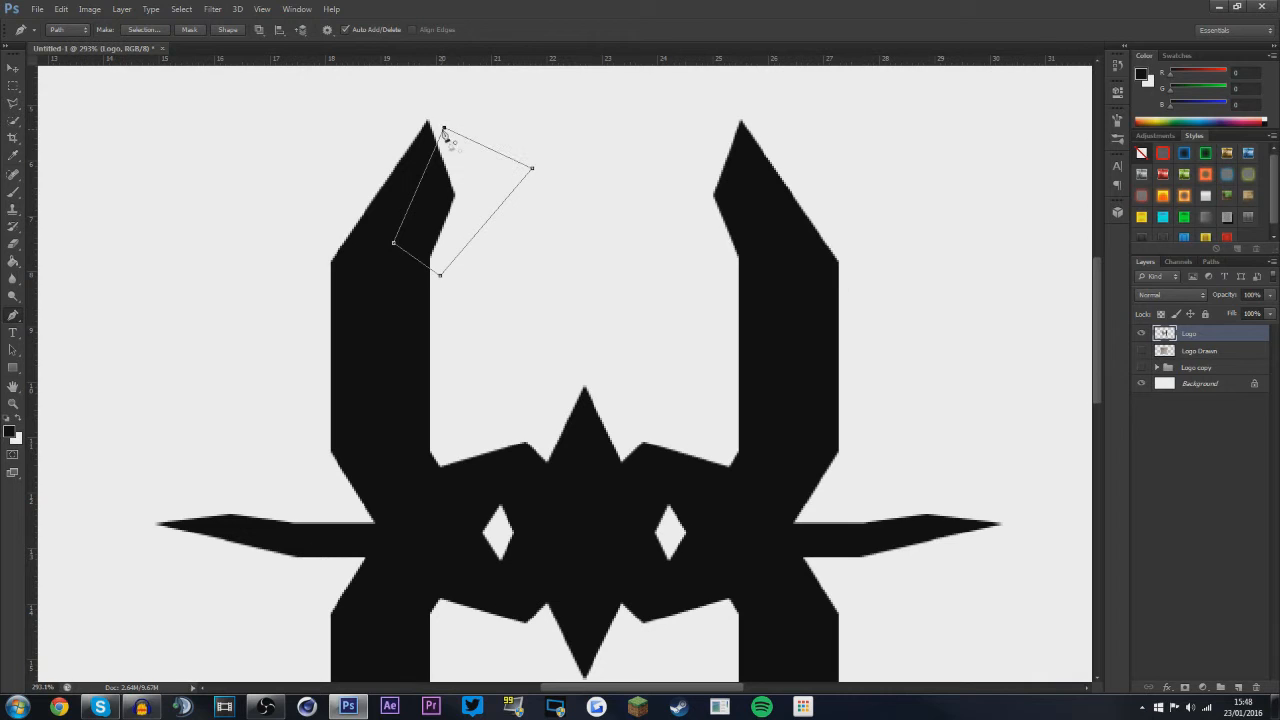
# Try cutting away the arm tip's inner edge by turning the path into a selection, deleting its contents and deselecting, and inspect the logo
pyautogui.rightClick(447, 227)
pyautogui.click(511, 290)
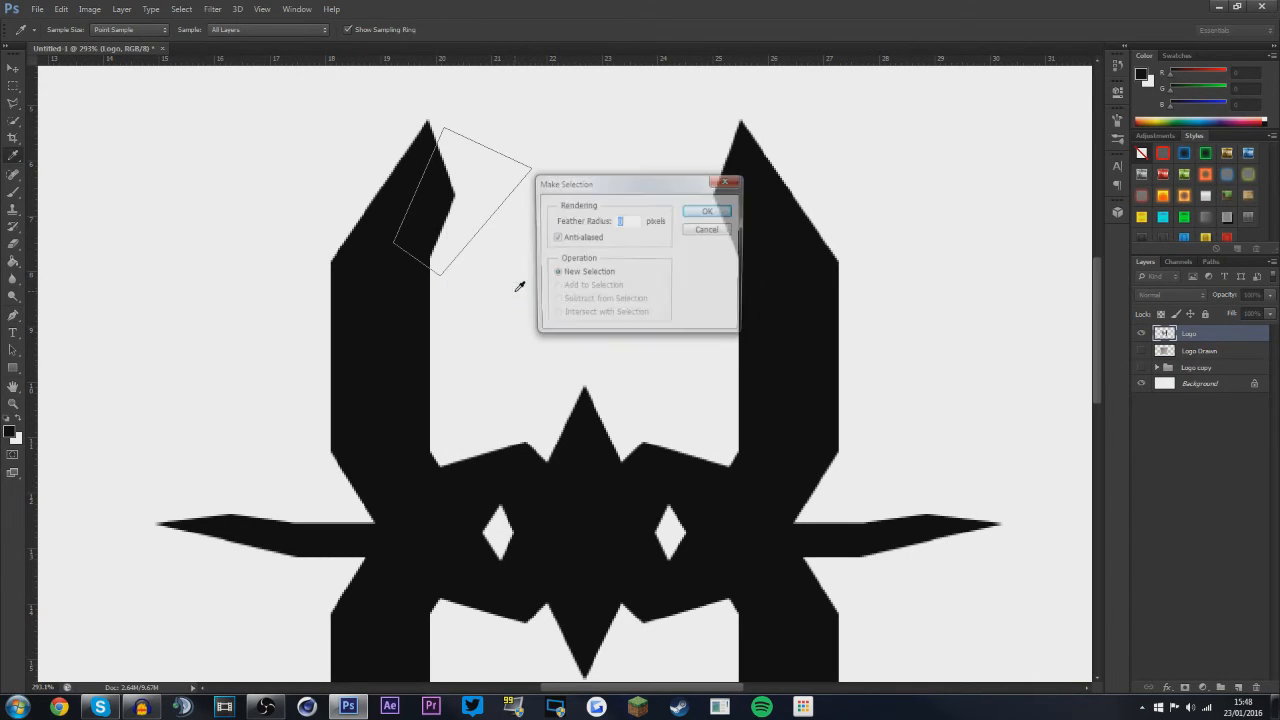
pyautogui.press('Return')
pyautogui.press('Delete')
pyautogui.hotkey('ctrl', 'd')
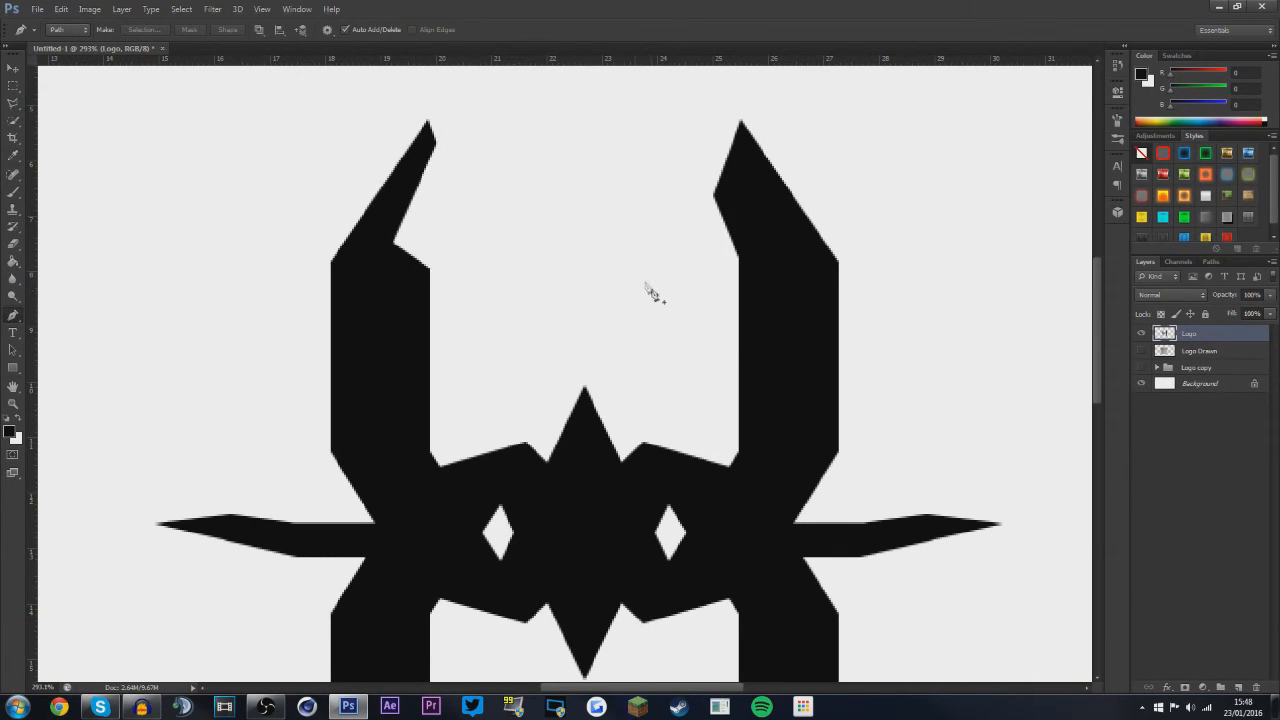
pyautogui.scroll(-5, 651, 289)
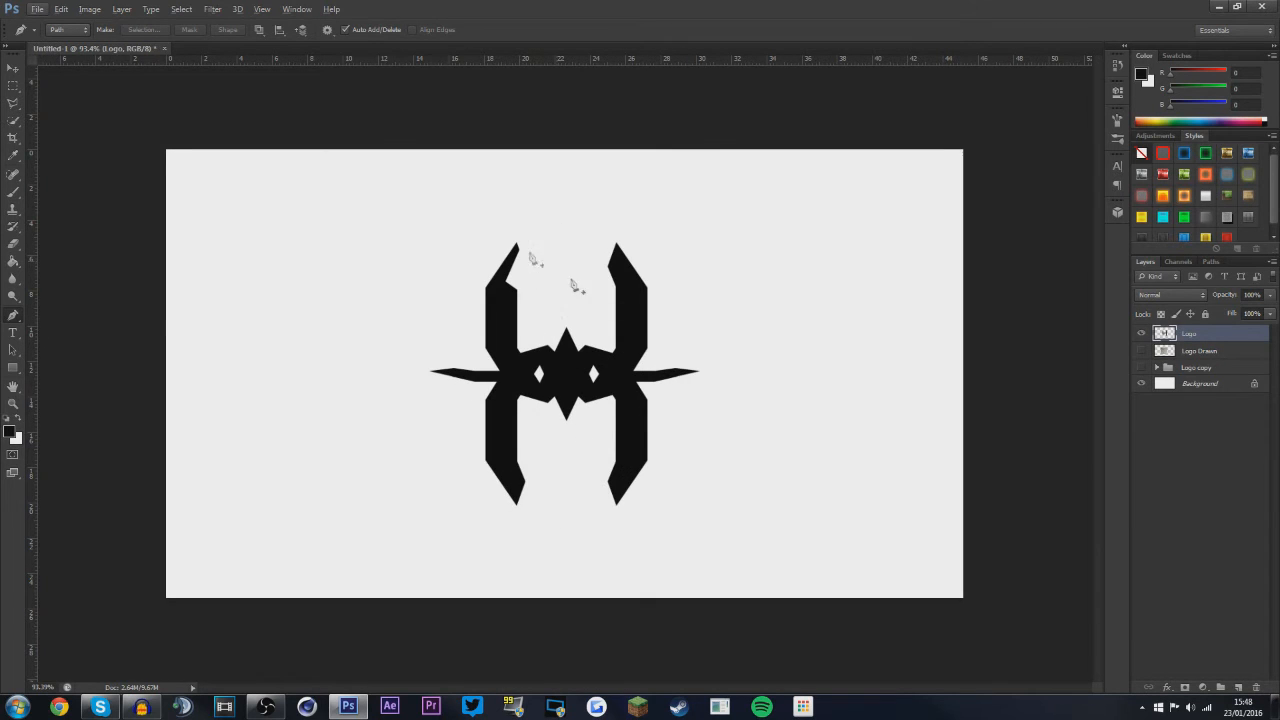
pyautogui.scroll(3, 568, 322)
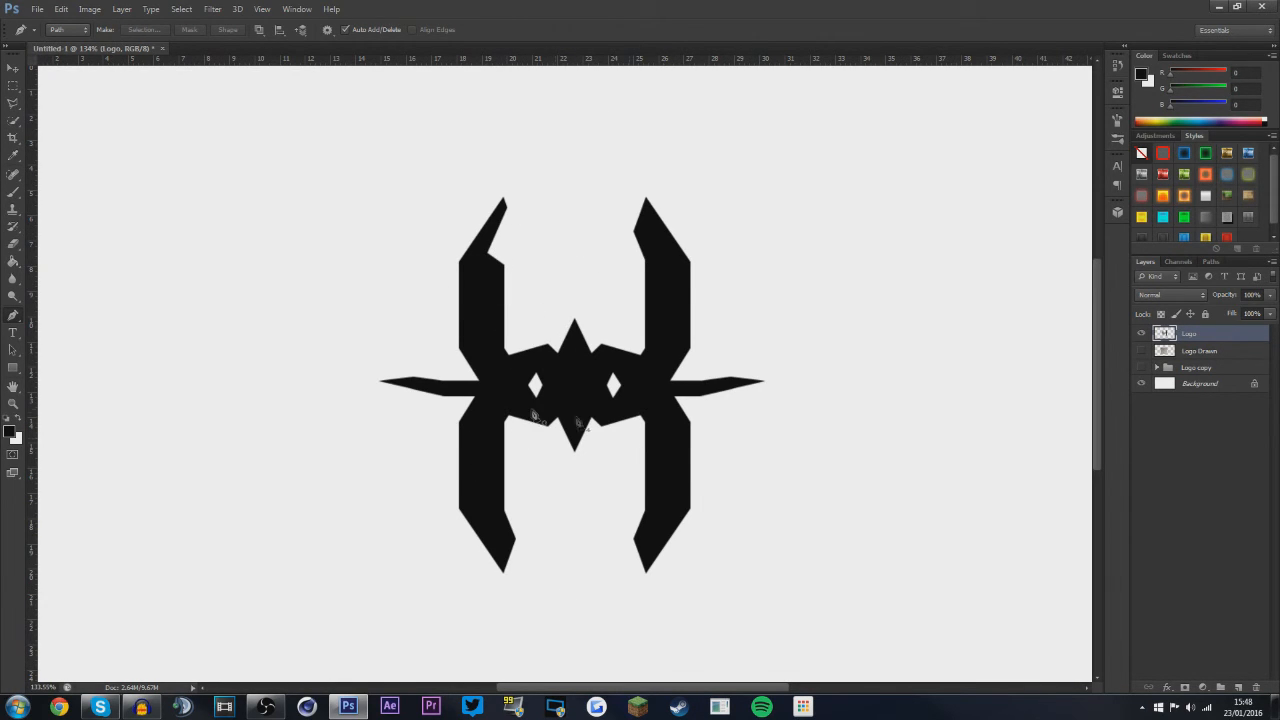
pyautogui.scroll(-3, 658, 373)
pyautogui.scroll(2, 658, 373)
# Undo the cut on the upper-left arm tip along with its selection and path, and view the whole logo
pyautogui.hotkey('ctrl', 'alt', 'z')
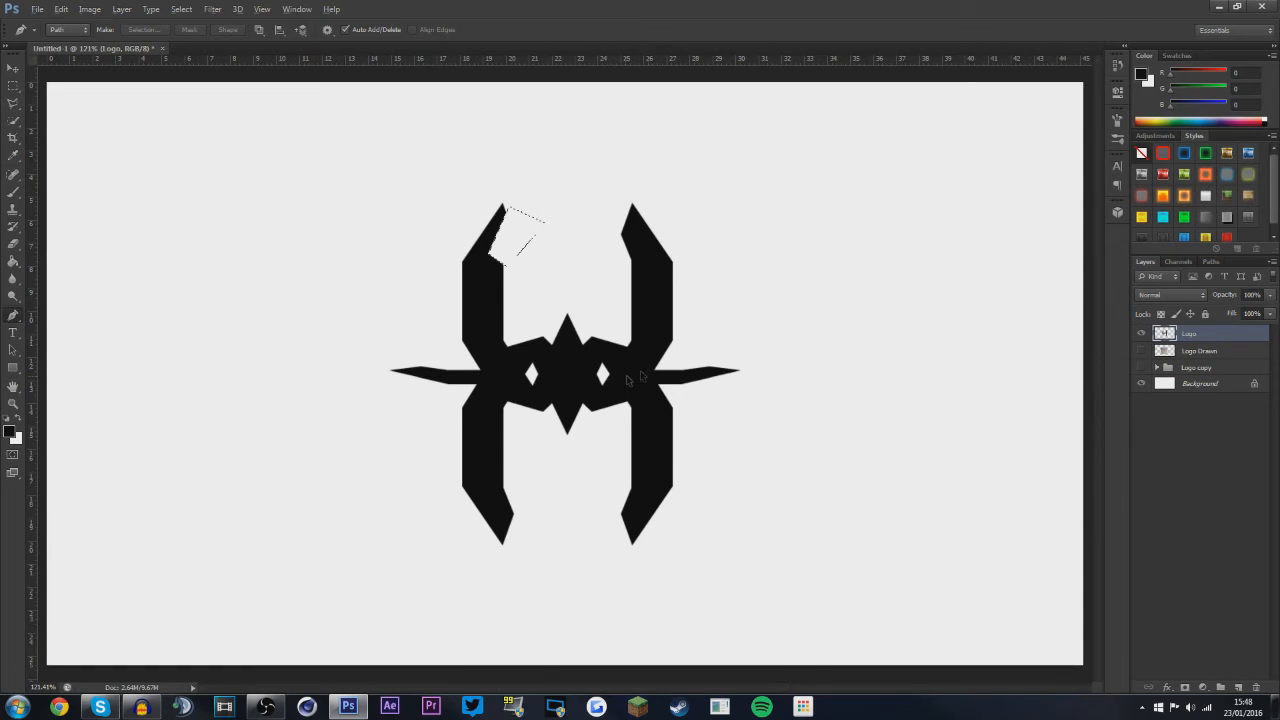
pyautogui.hotkey('ctrl', 'alt', 'z')
pyautogui.hotkey('ctrl', 'alt', 'z')
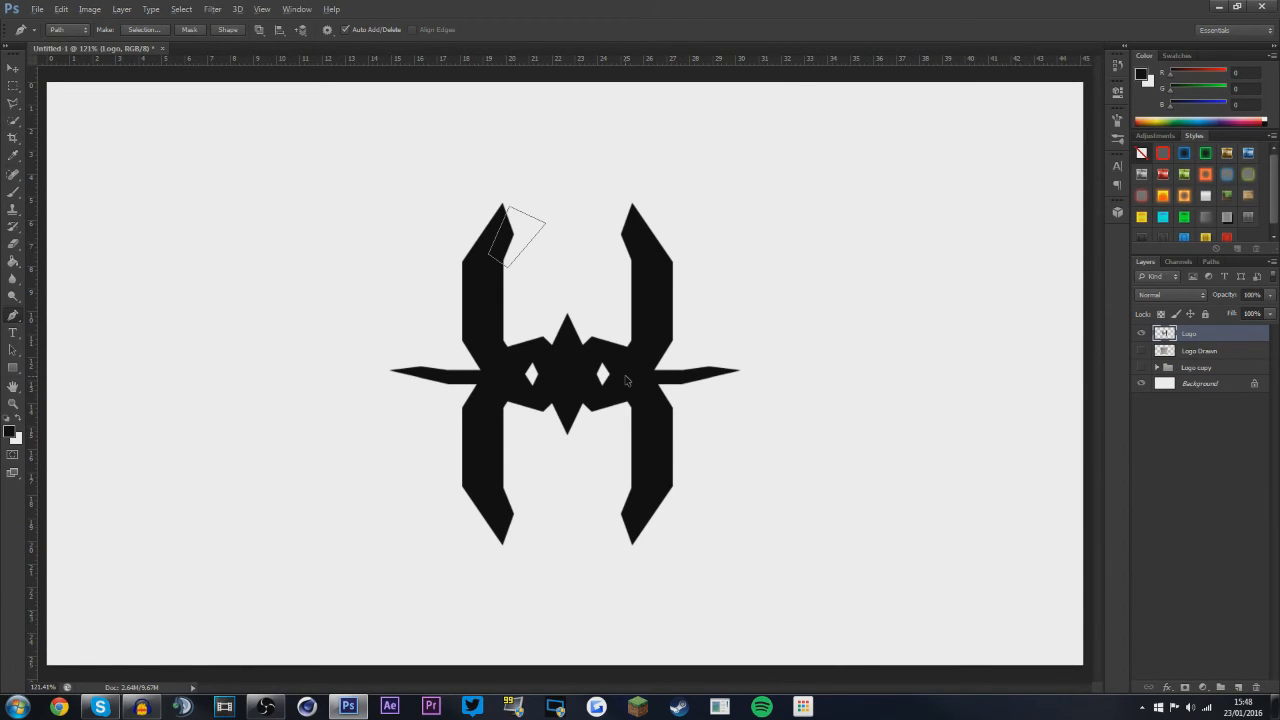
pyautogui.hotkey('ctrl', 'alt', 'z')
pyautogui.scroll(-4, 627, 290)
pyautogui.scroll(2, 621, 320)
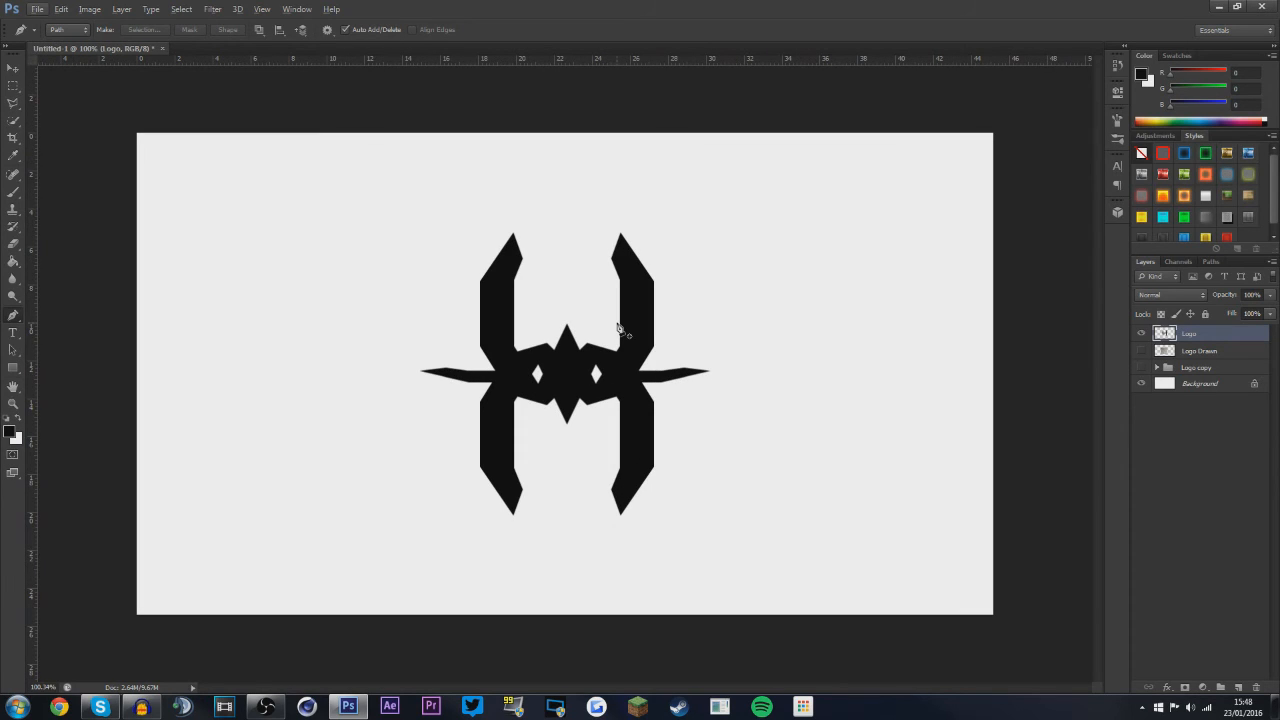